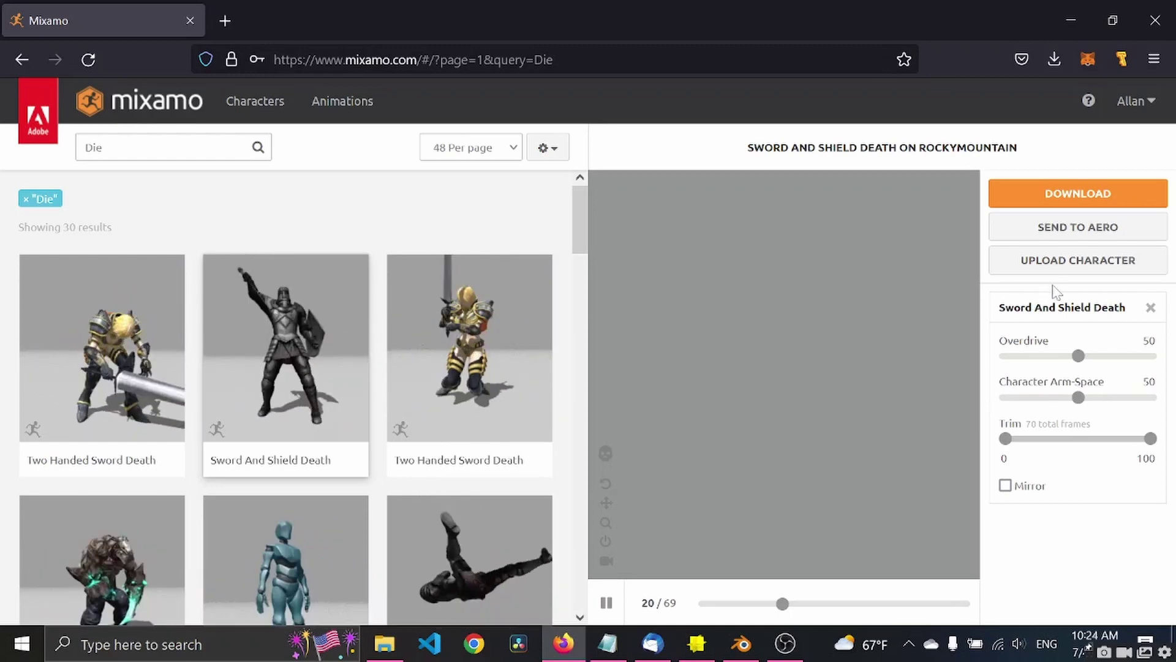
Step: Open Mixamo's Upload a Character dialog for an FBX, OBJ or ZIP file
click(1082, 262)
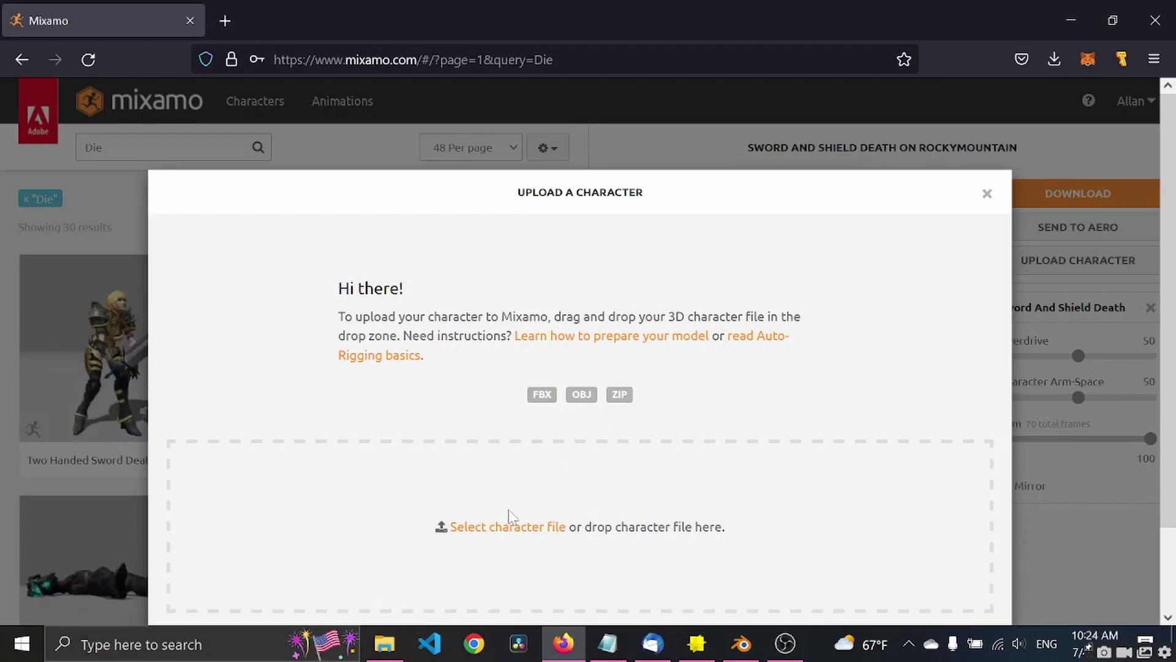
Step: Upload the blocky character file and rotate it two quarter turns in the Orient view
click(504, 528)
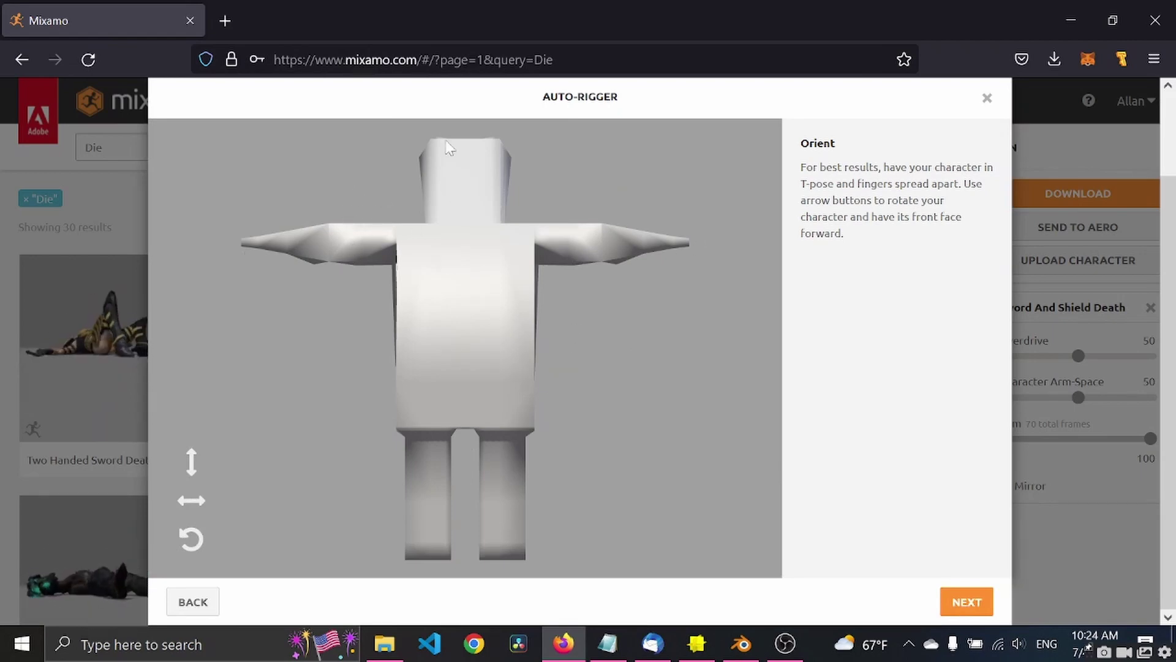
click(193, 508)
click(193, 508)
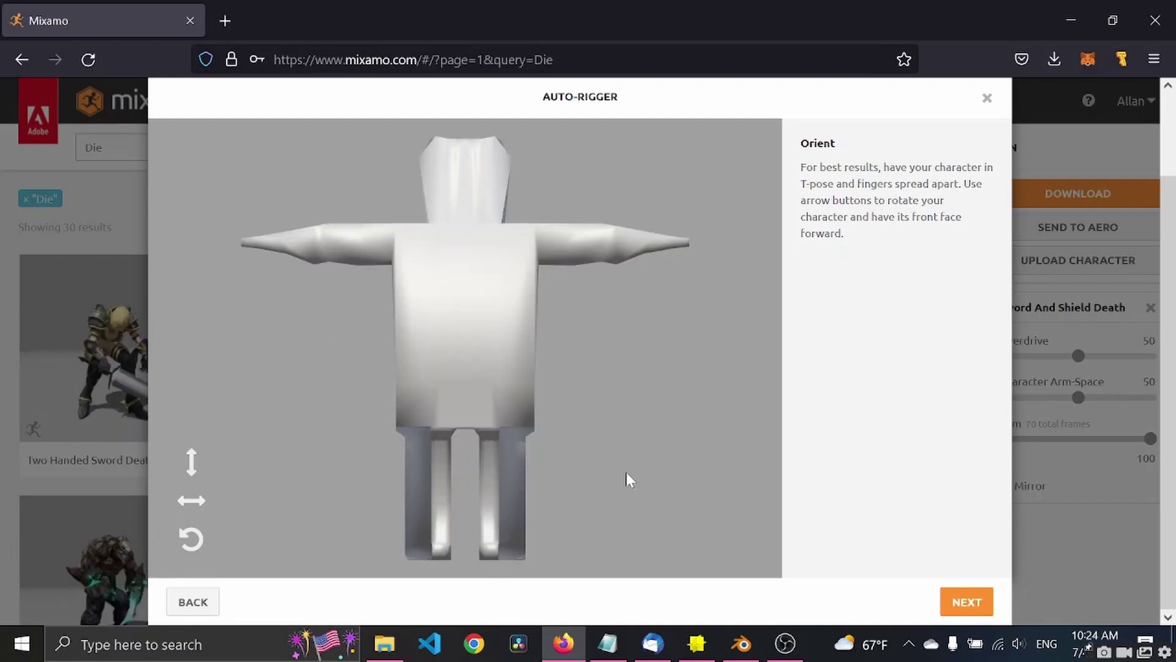
click(963, 606)
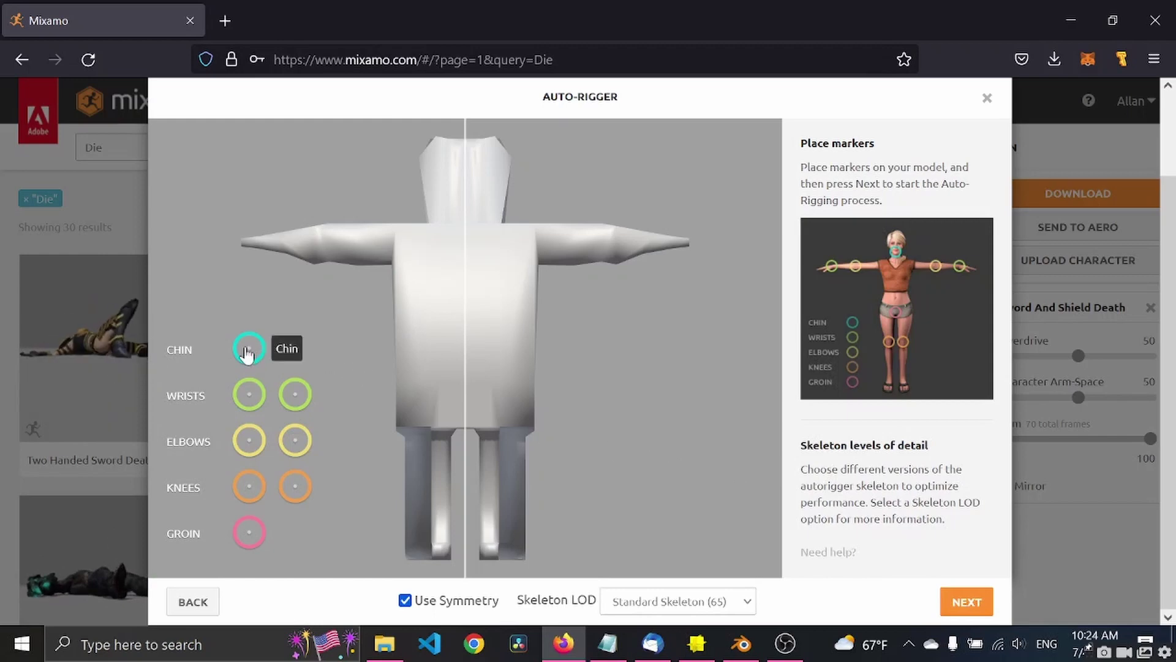
Step: Place the chin, wrist, elbow, knee and groin markers and start auto-rigging
drag(247, 353, 471, 214)
mouse_move(247, 402)
mouse_down()
mouse_move(296, 319)
mouse_move(270, 252)
mouse_up()
mouse_move(251, 446)
mouse_down()
mouse_move(325, 326)
mouse_move(322, 252)
mouse_up()
mouse_move(247, 488)
mouse_down()
mouse_move(386, 485)
mouse_move(423, 501)
mouse_up()
mouse_move(248, 532)
mouse_down()
mouse_move(307, 486)
mouse_move(466, 416)
mouse_up()
click(960, 600)
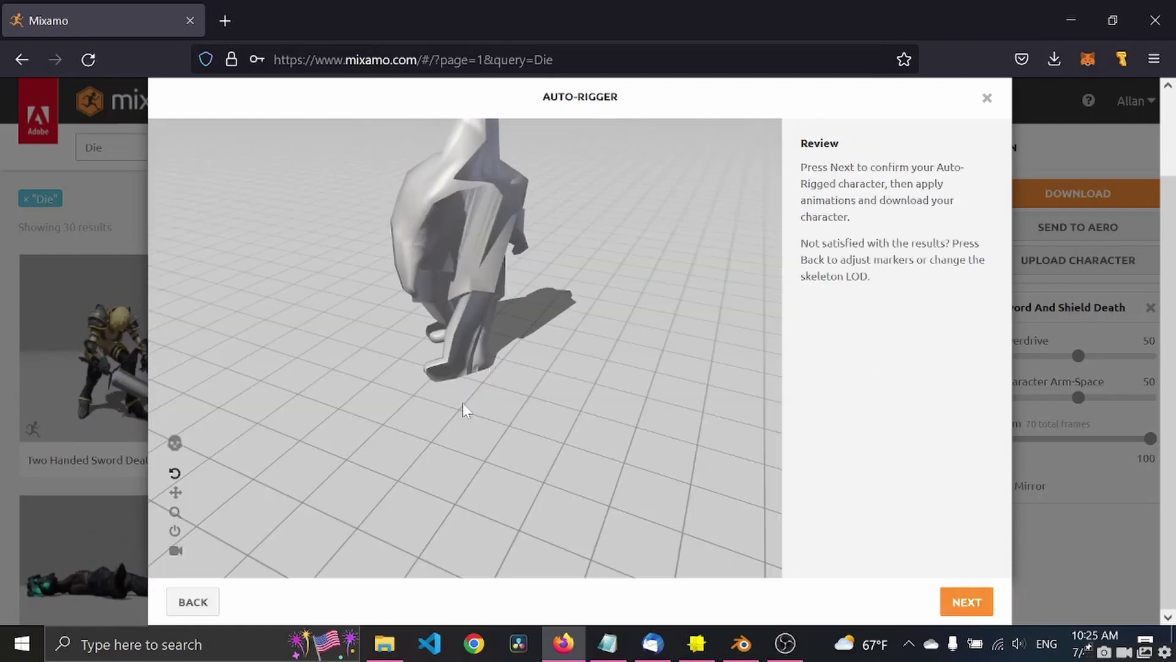
Step: Inspect the auto-rigged character and accept it, replacing the previous character
drag(449, 398, 538, 336)
drag(457, 267, 463, 343)
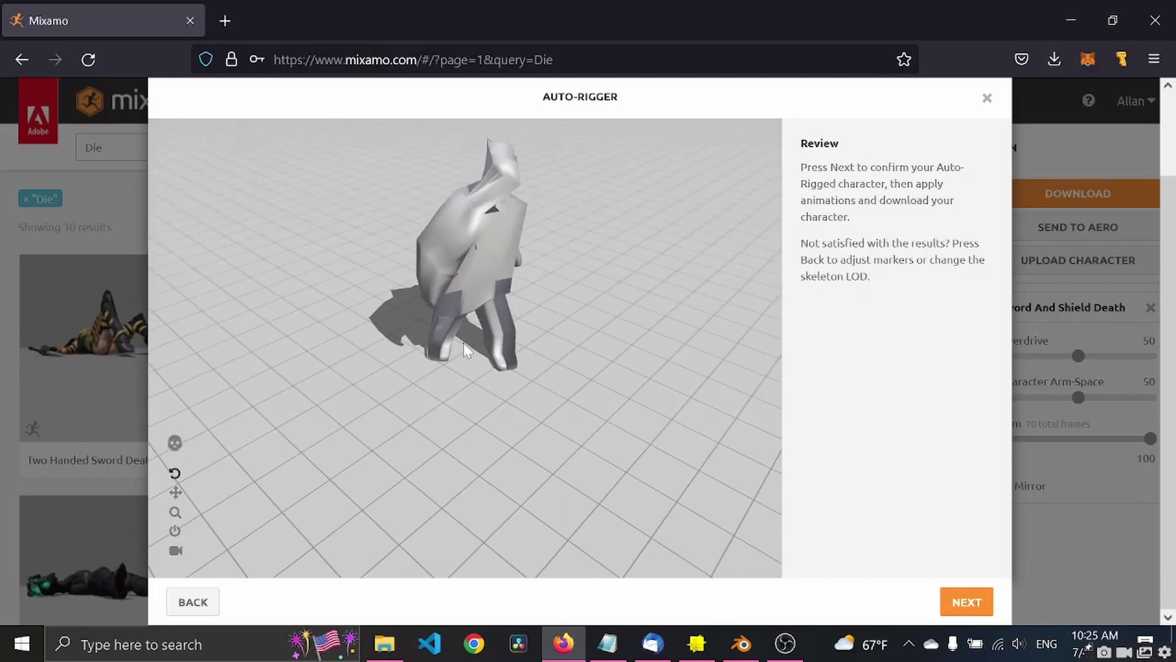
click(967, 601)
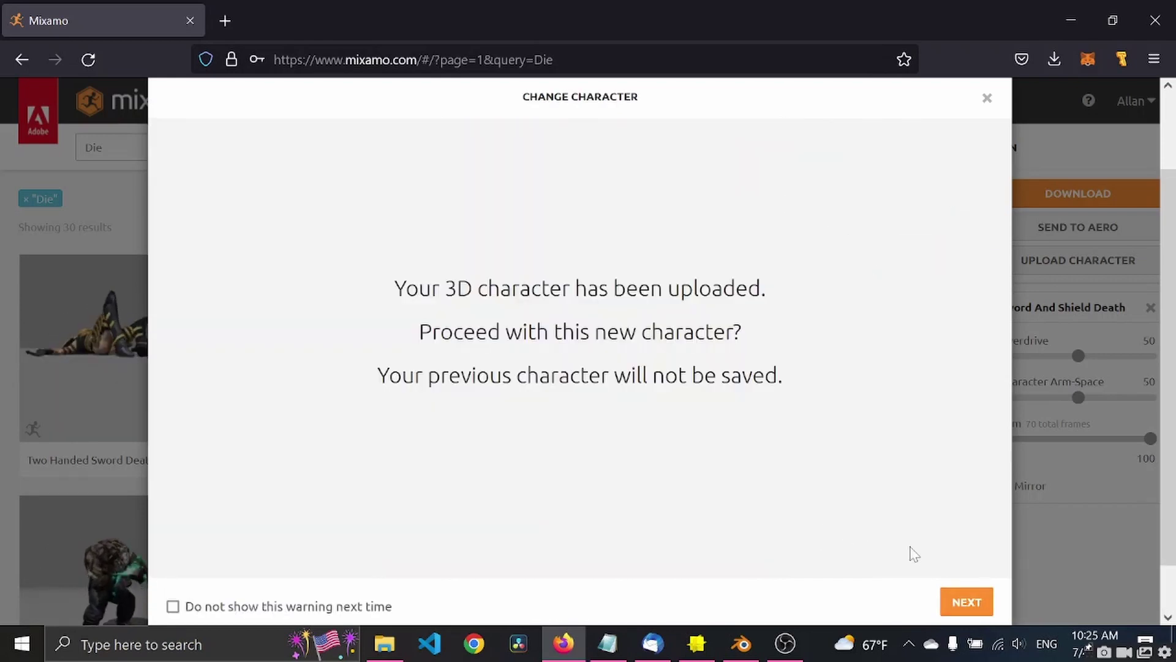
click(965, 602)
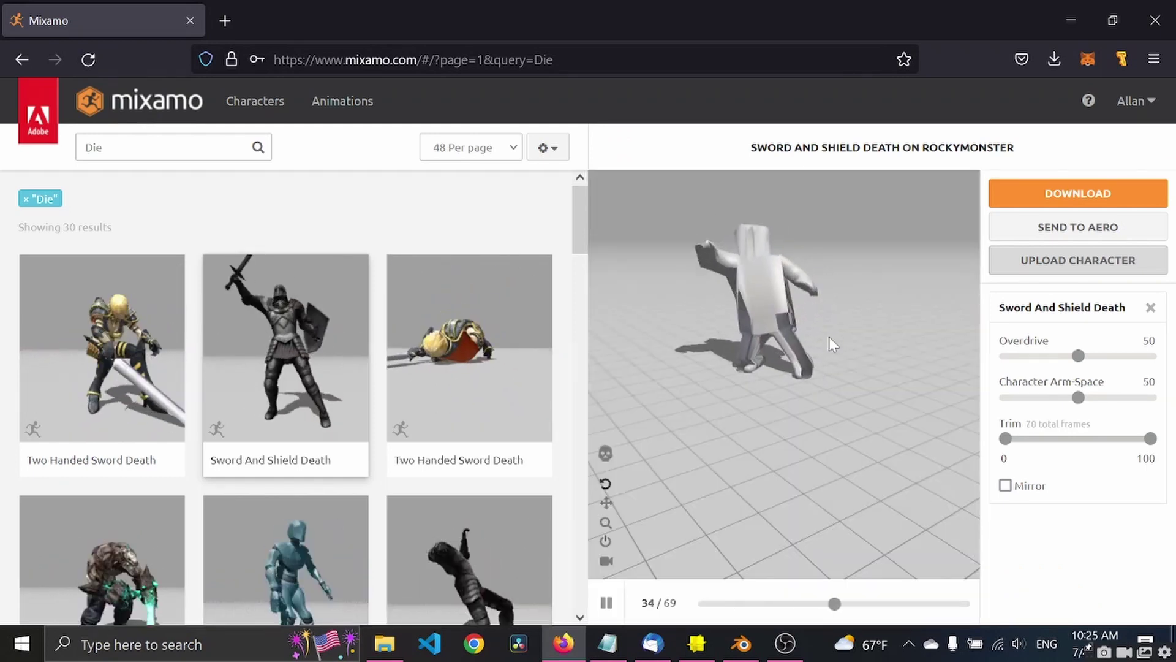
Step: Apply the Dying Backwards animation to the rigged character
drag(785, 321, 840, 366)
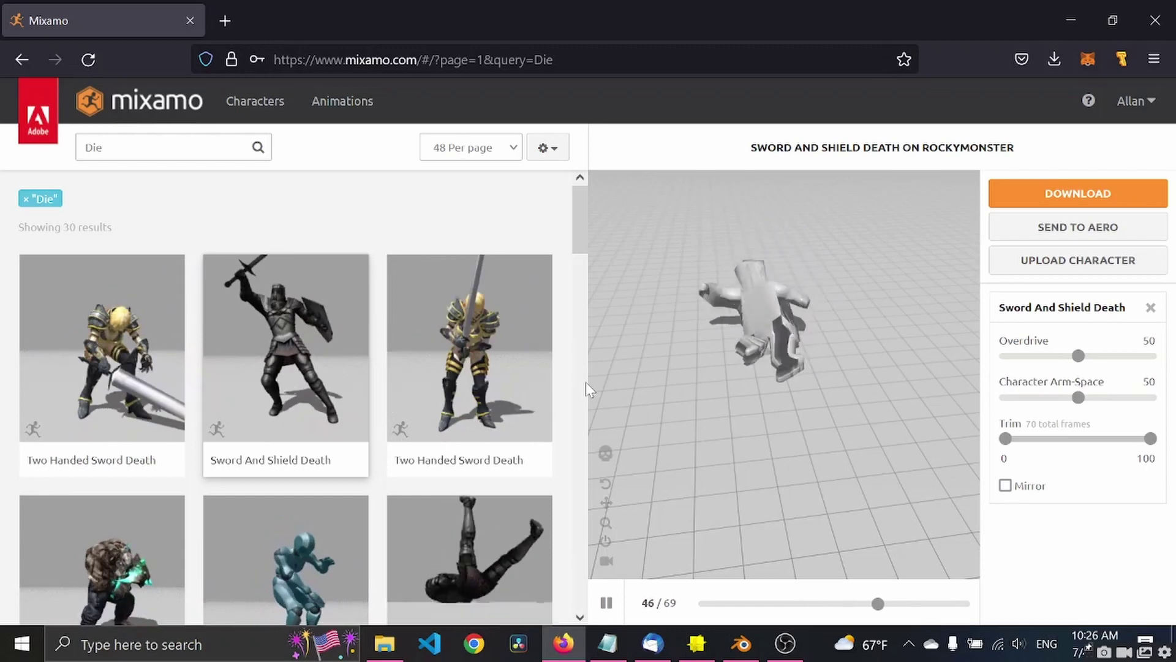
click(199, 154)
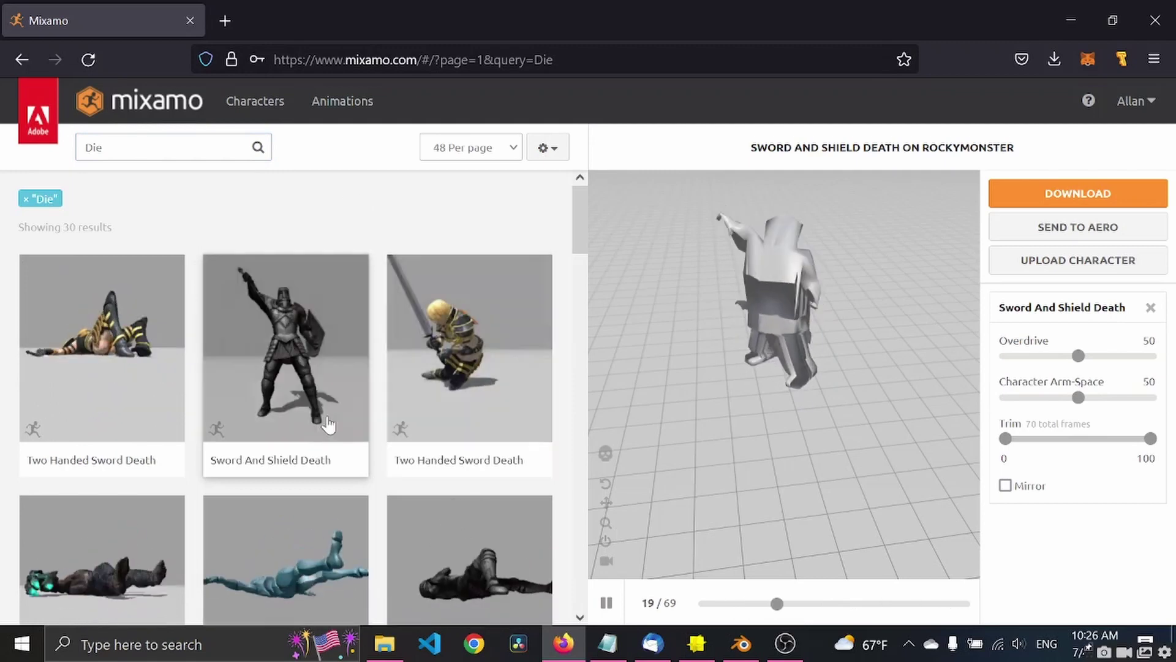
scroll(328, 424, down, 5)
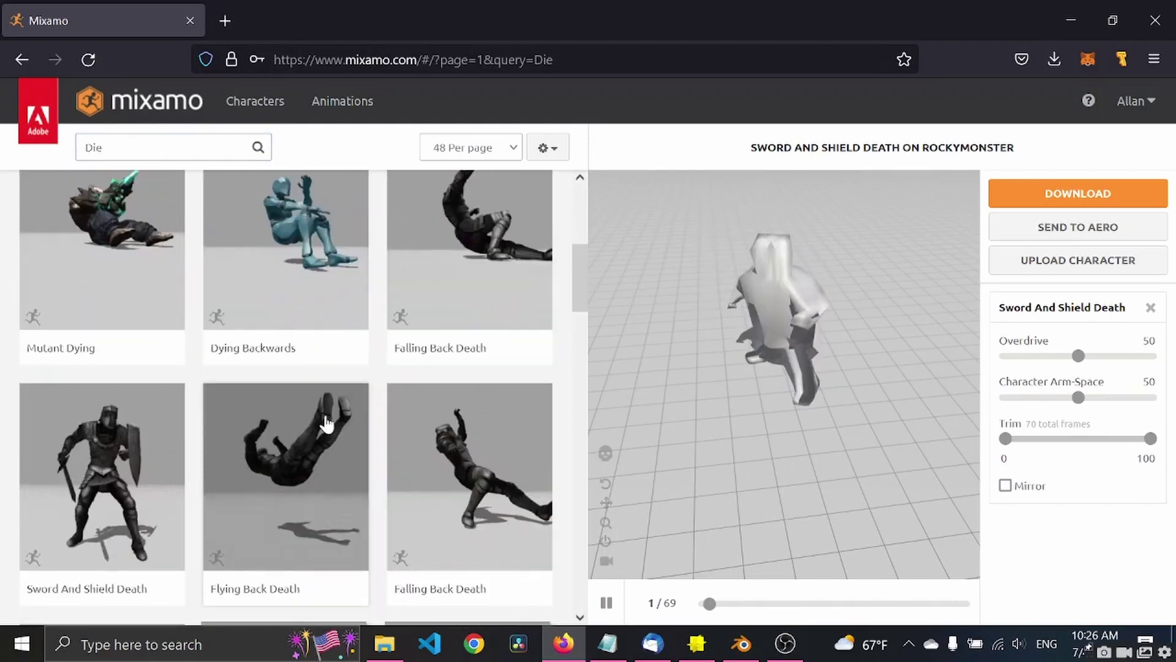
click(272, 263)
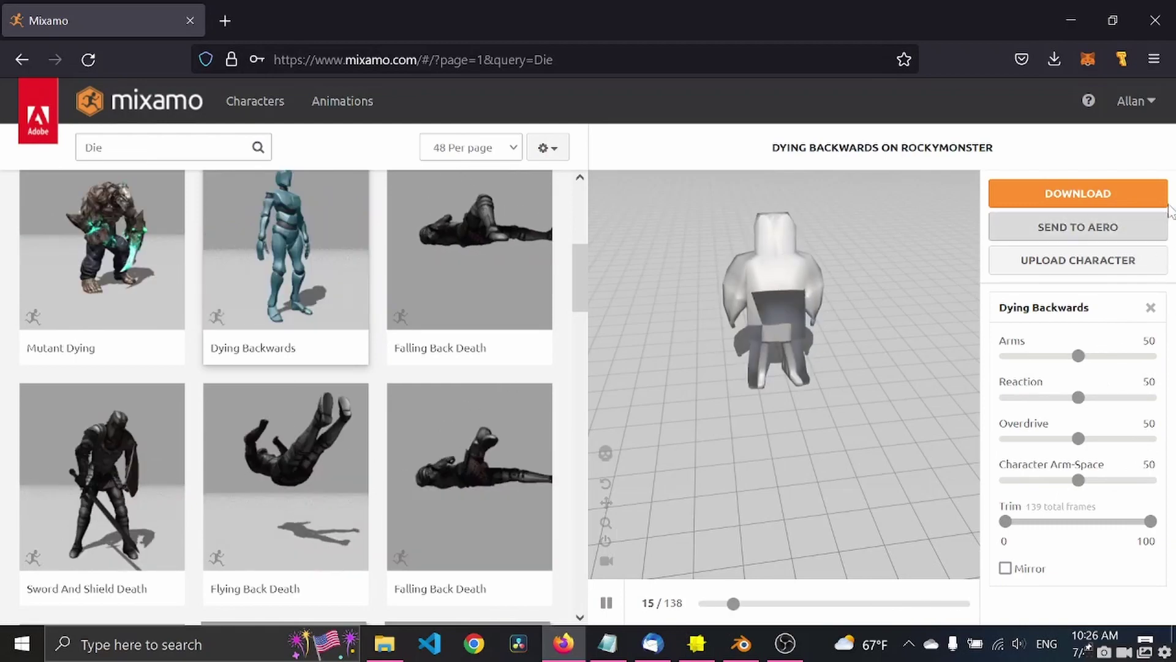
Step: Download Dying Backwards as FBX Binary with skin at 30 fps, then select the 'Die' search term
click(1113, 194)
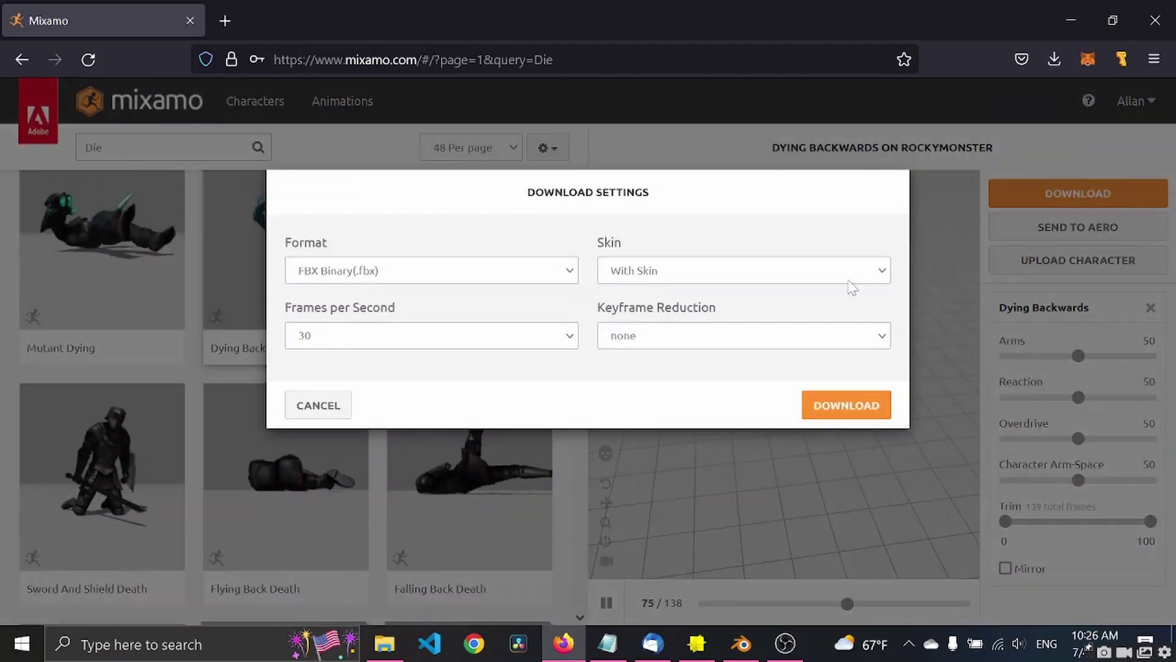
click(840, 407)
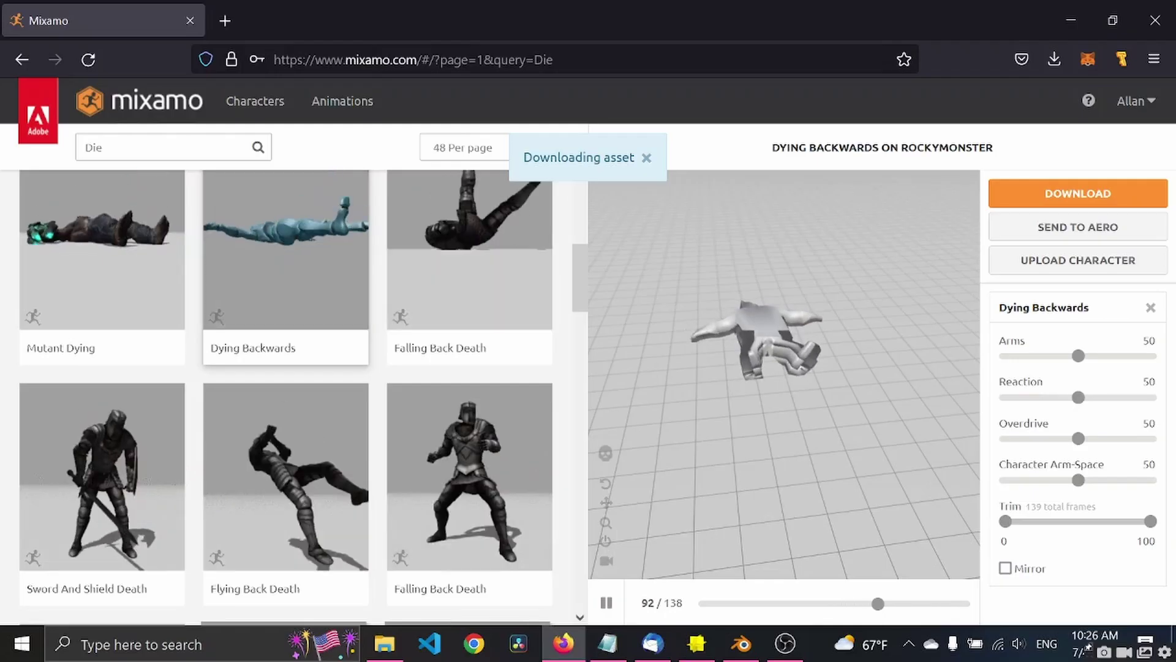
double_click(93, 147)
Step: Search 'Walk', apply the Walking animation and set it to In Place
key(BackSpace)
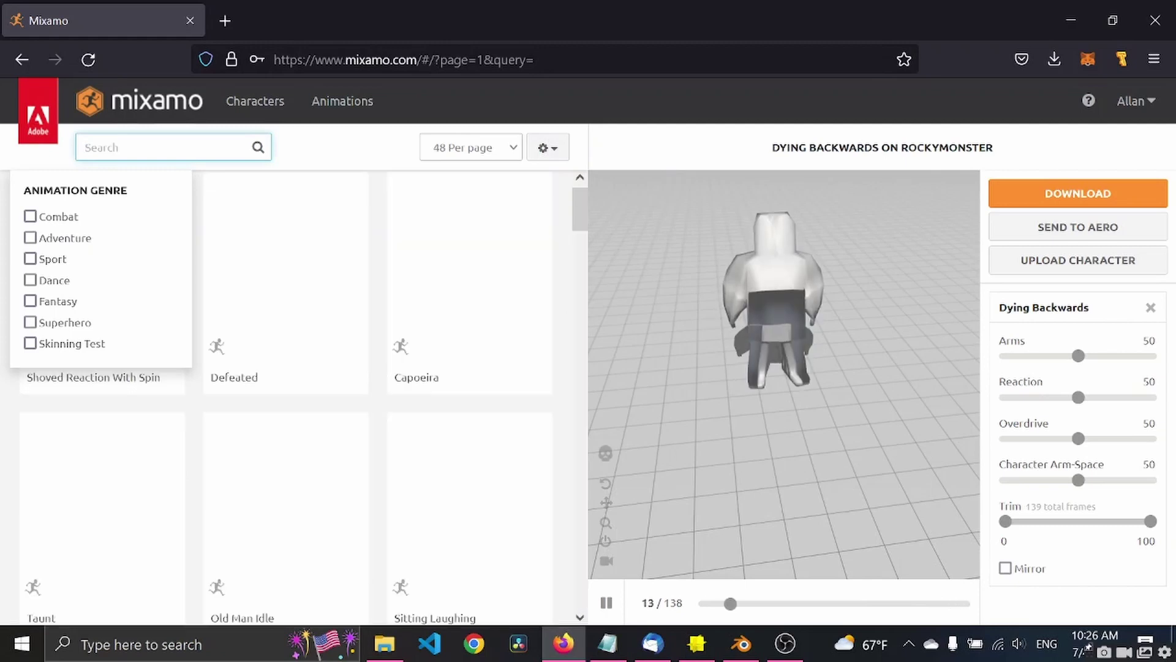
text(Walk)
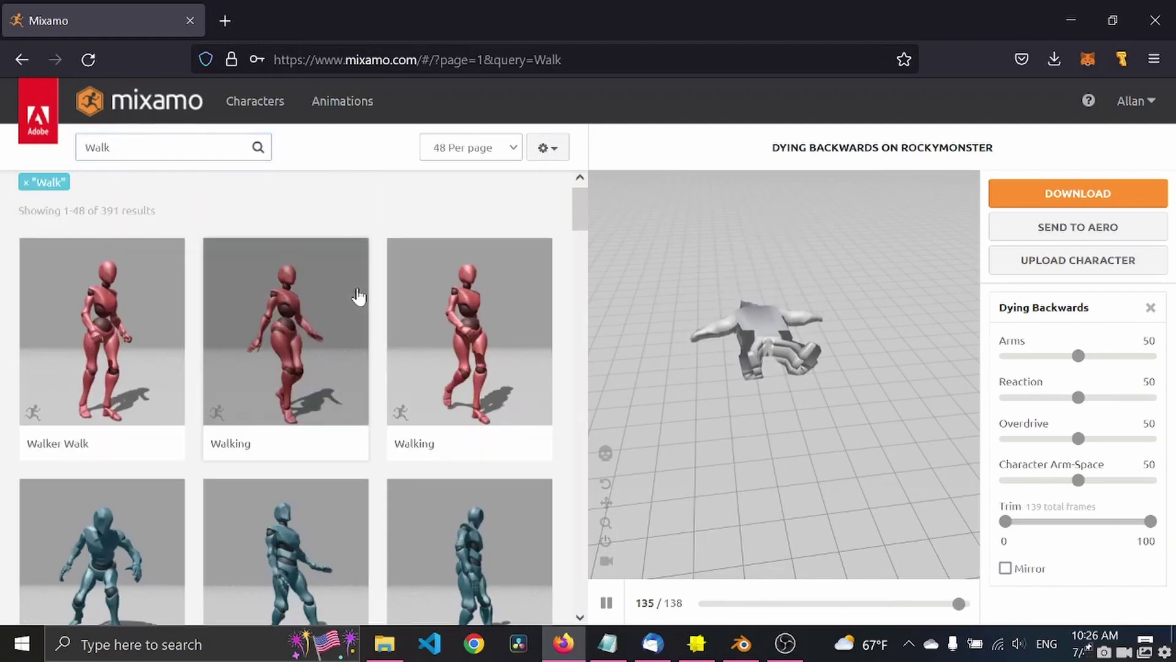
click(334, 317)
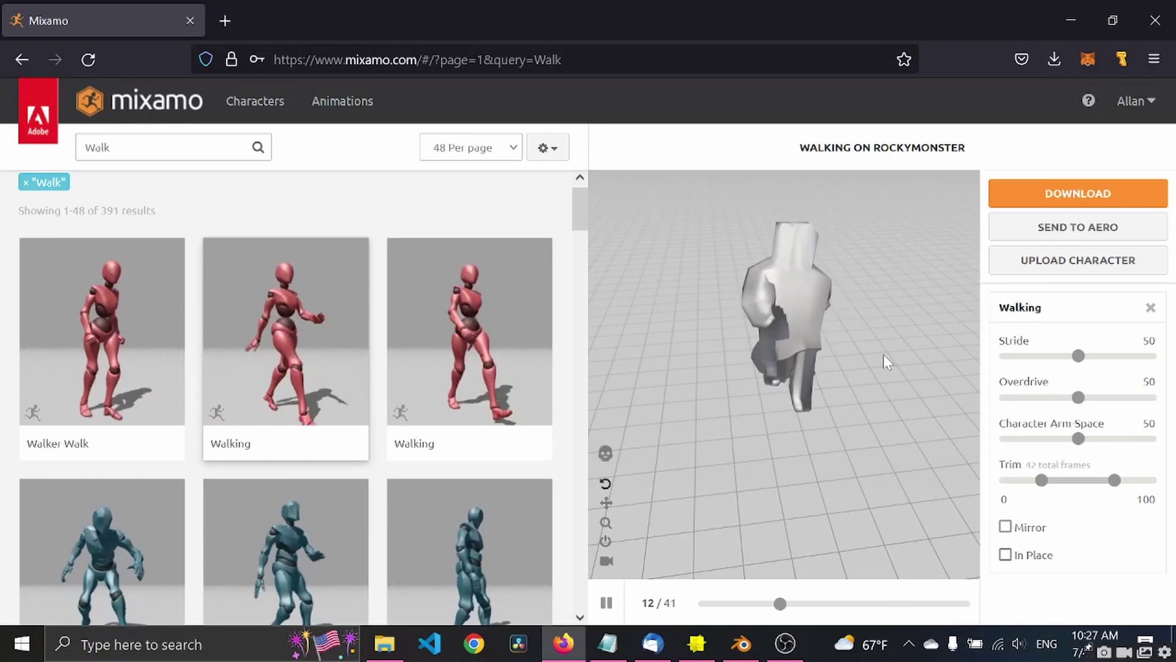
click(1006, 555)
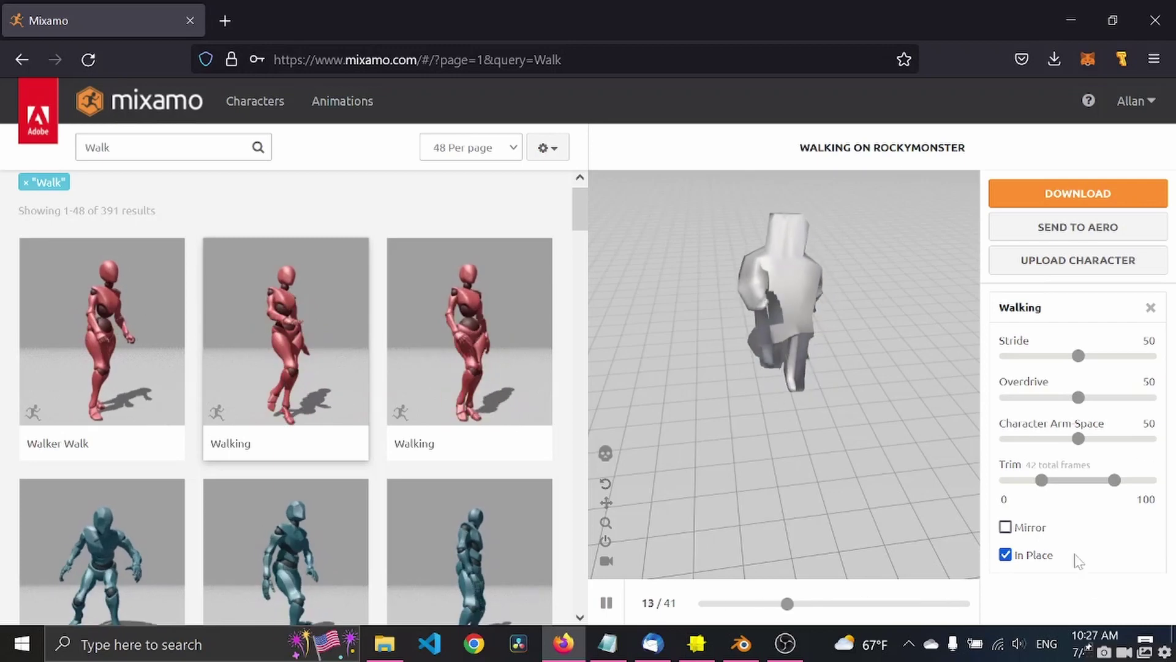
click(1006, 555)
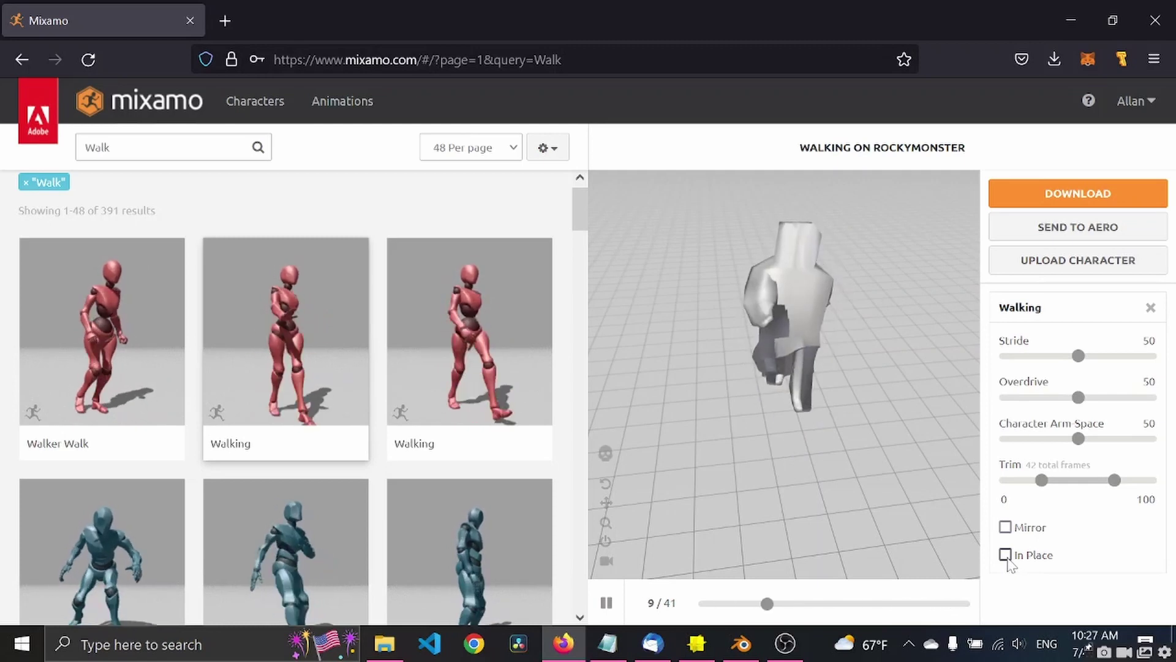
click(1005, 555)
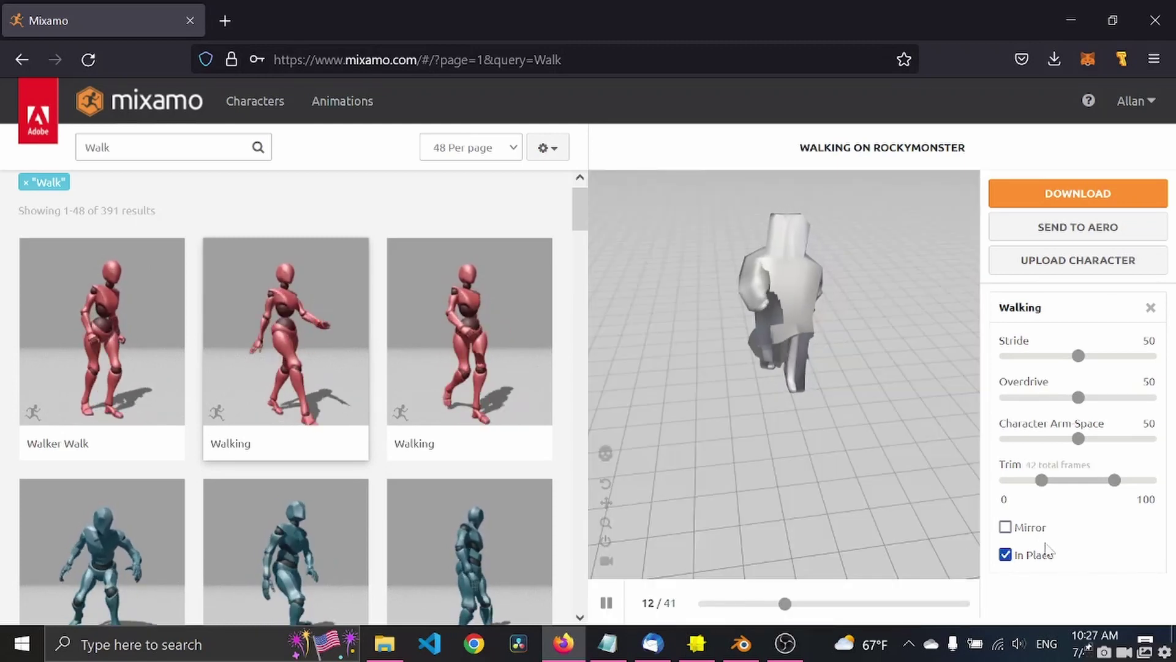
Step: Download the in-place Walking animation and switch to Blender
click(1109, 195)
click(844, 414)
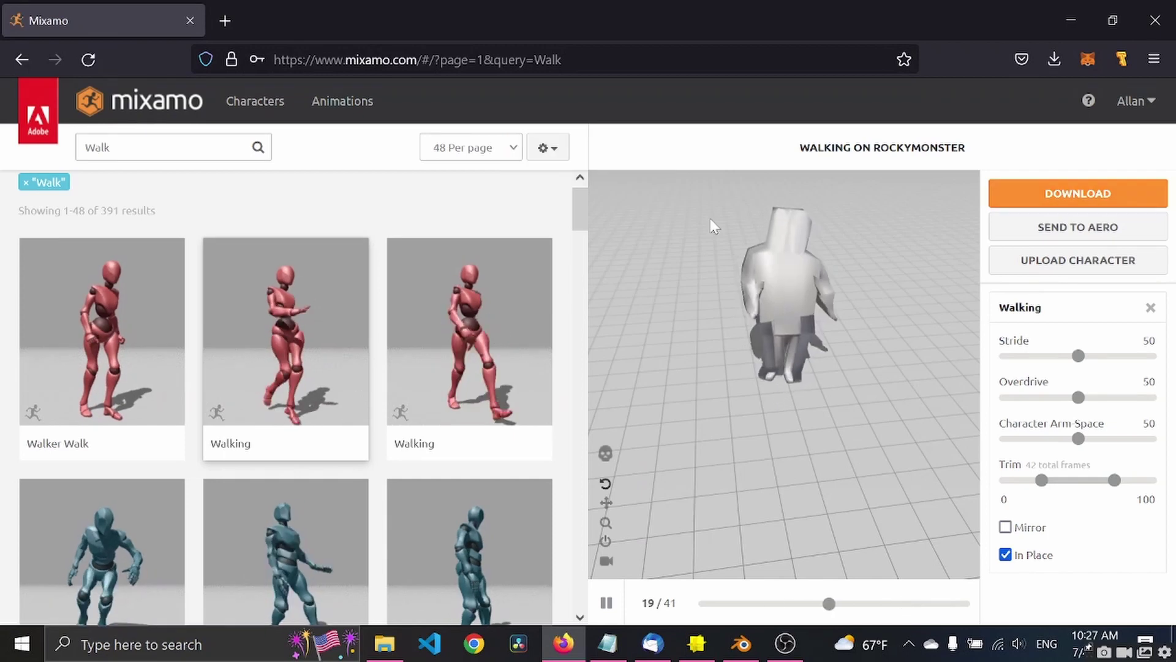
click(749, 654)
Step: Delete the default camera, light and cube, and show the Mixamo tab in the sidebar
drag(338, 184, 178, 334)
key(Delete)
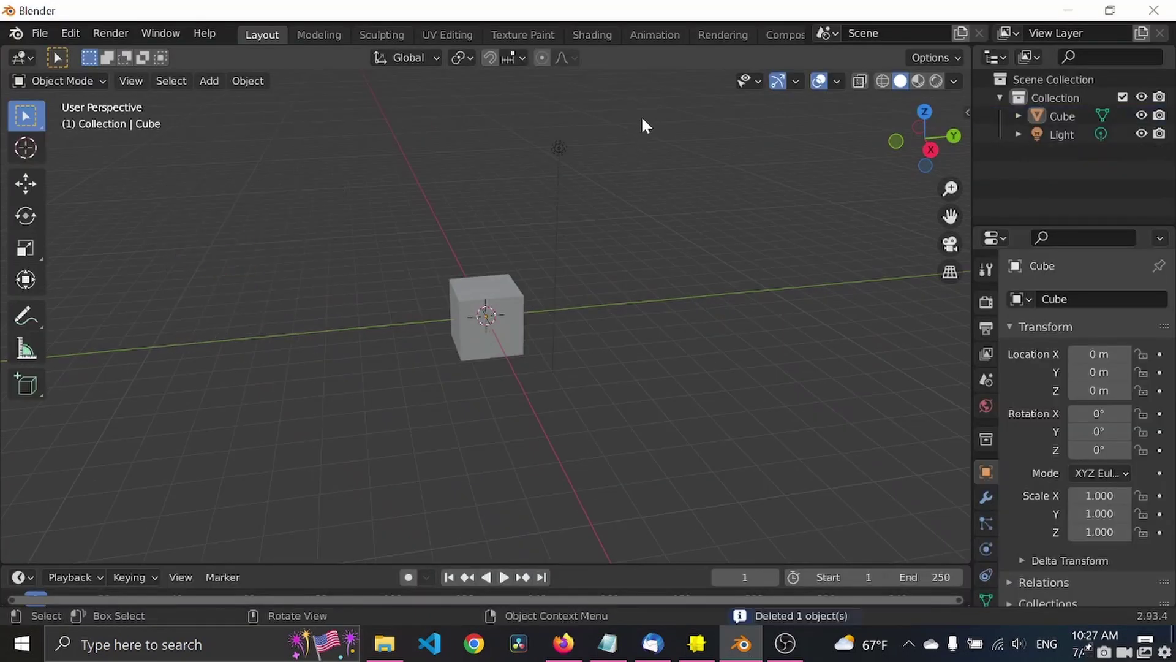
drag(642, 116, 531, 183)
key(Delete)
drag(585, 264, 318, 388)
key(Delete)
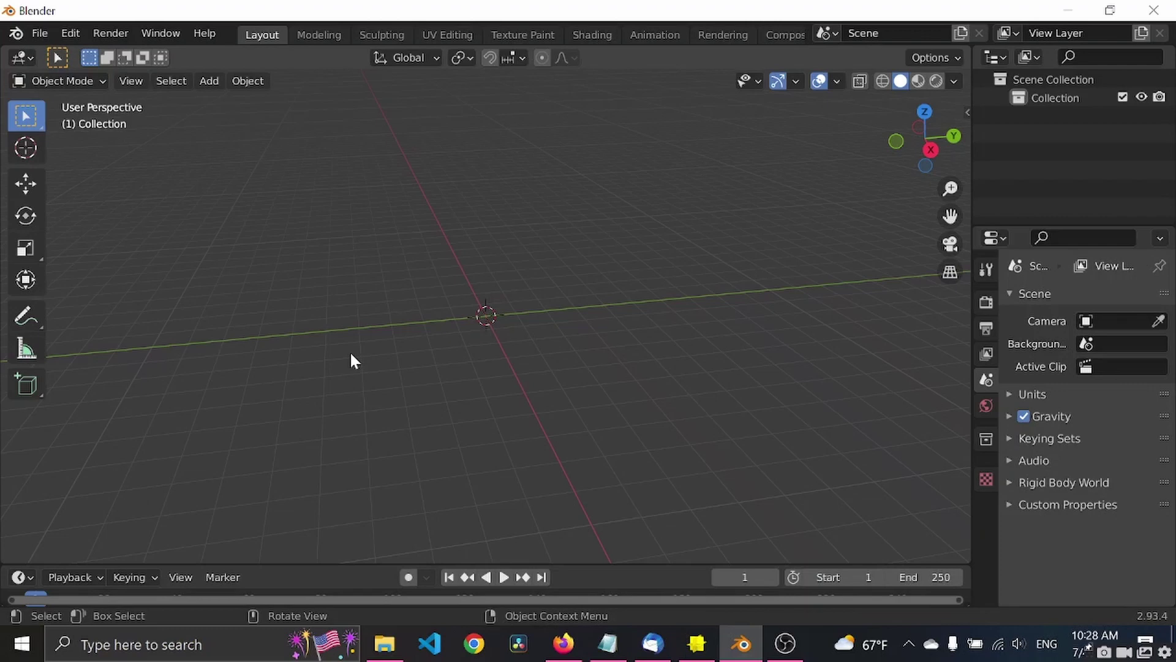
key(n)
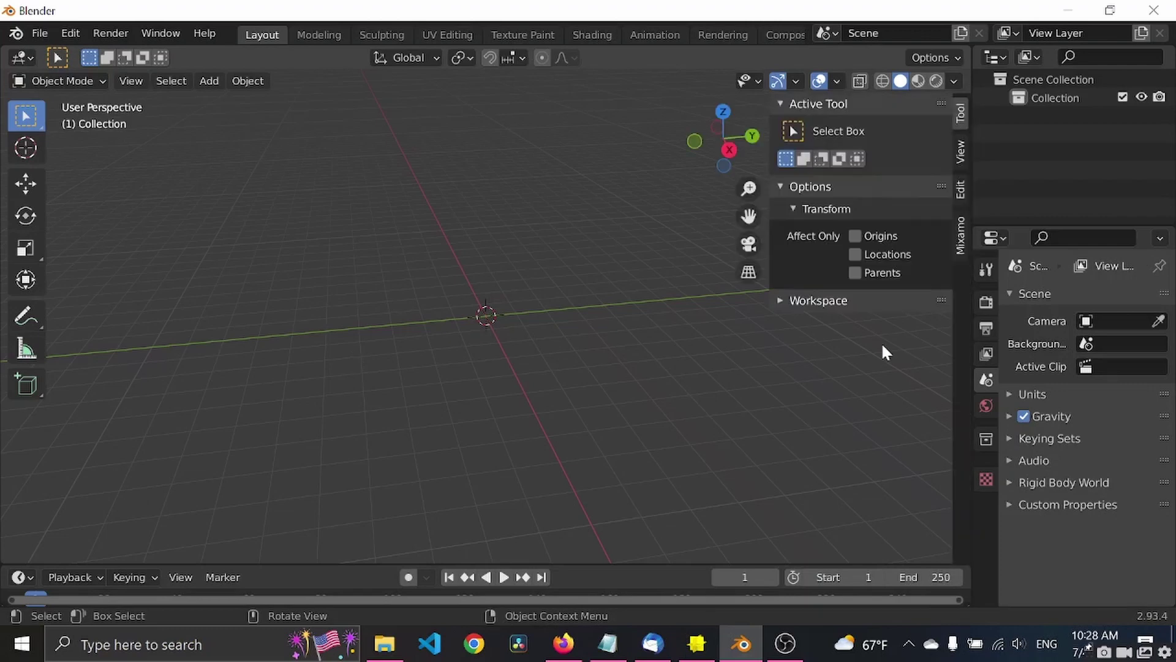
click(960, 236)
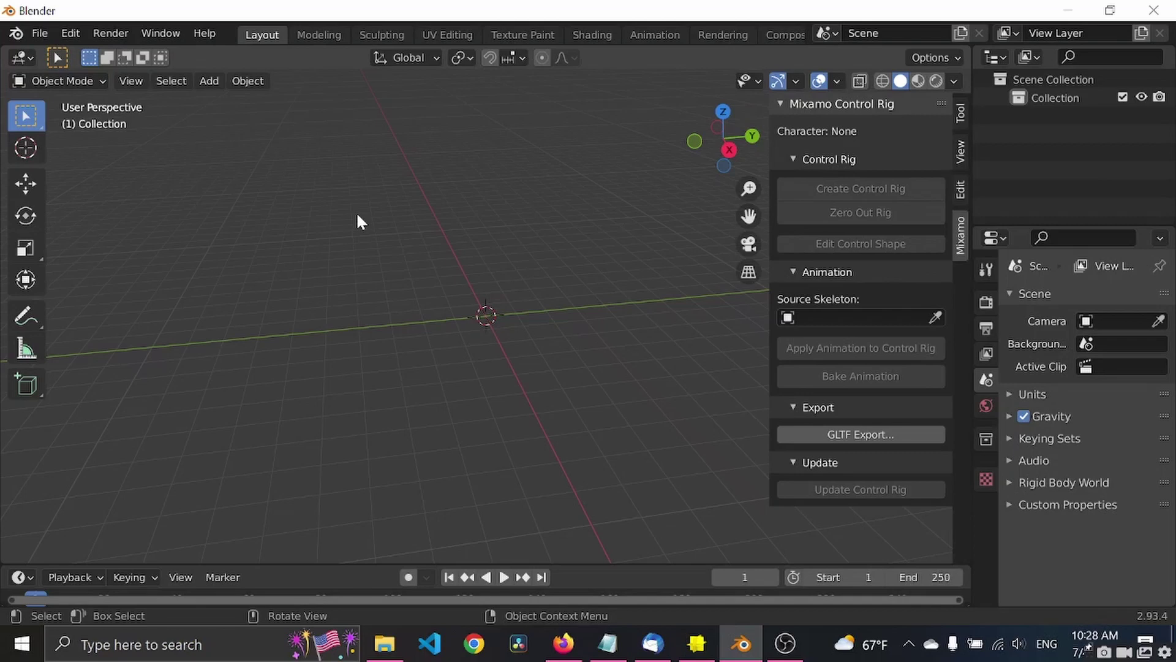
click(71, 35)
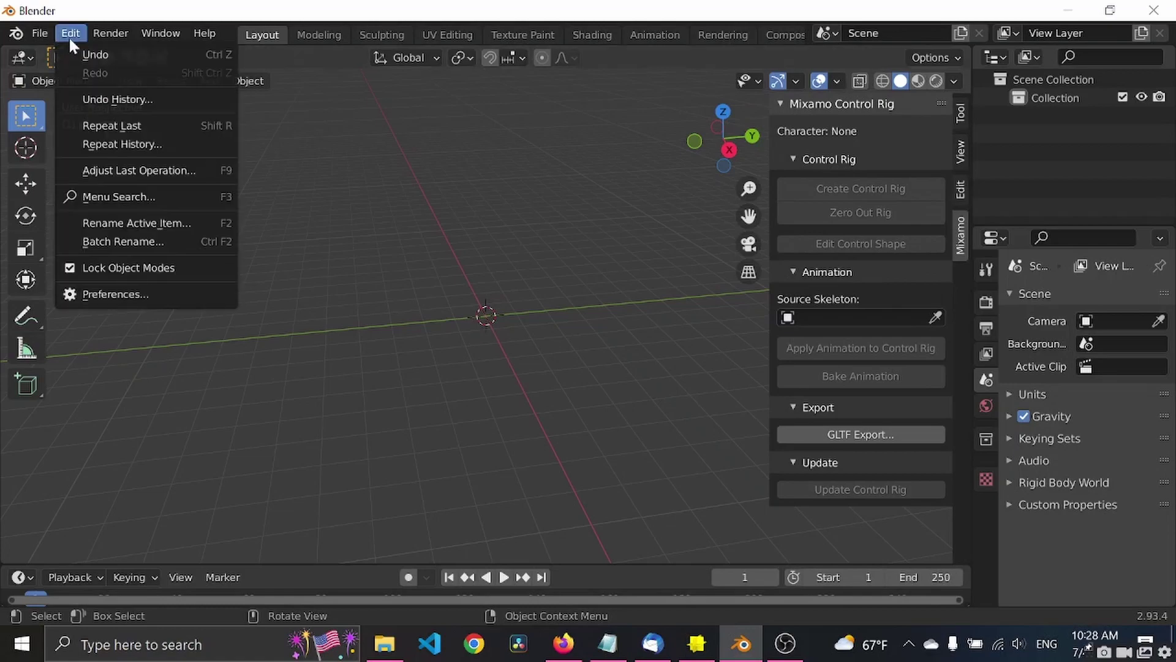
click(117, 294)
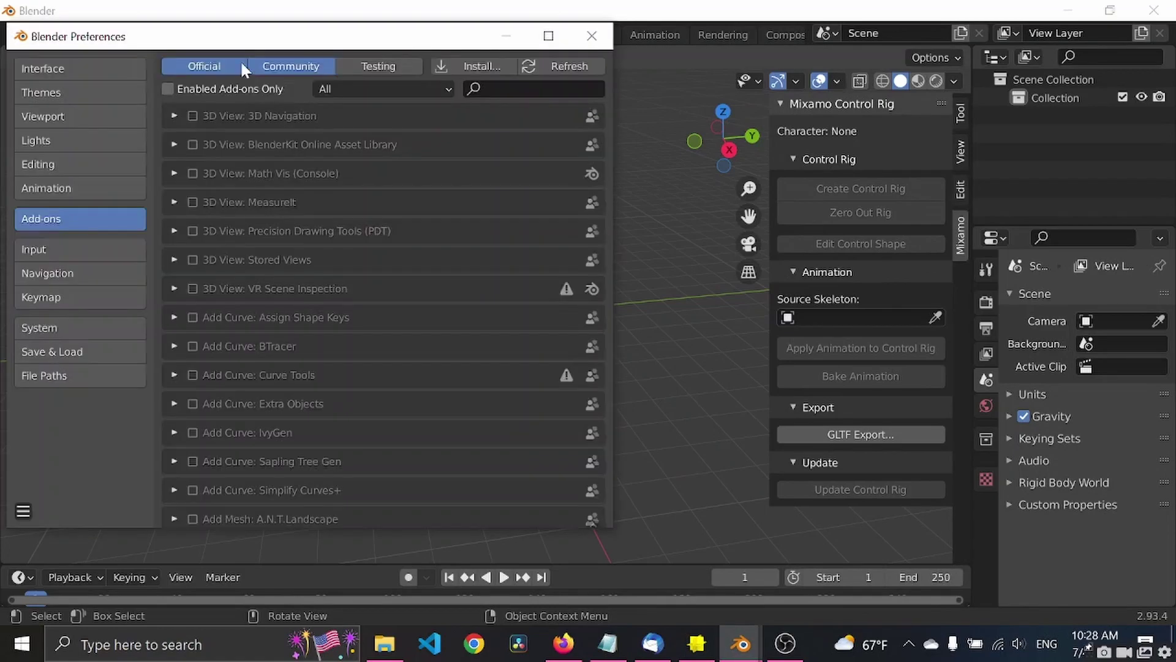
drag(241, 44, 325, 41)
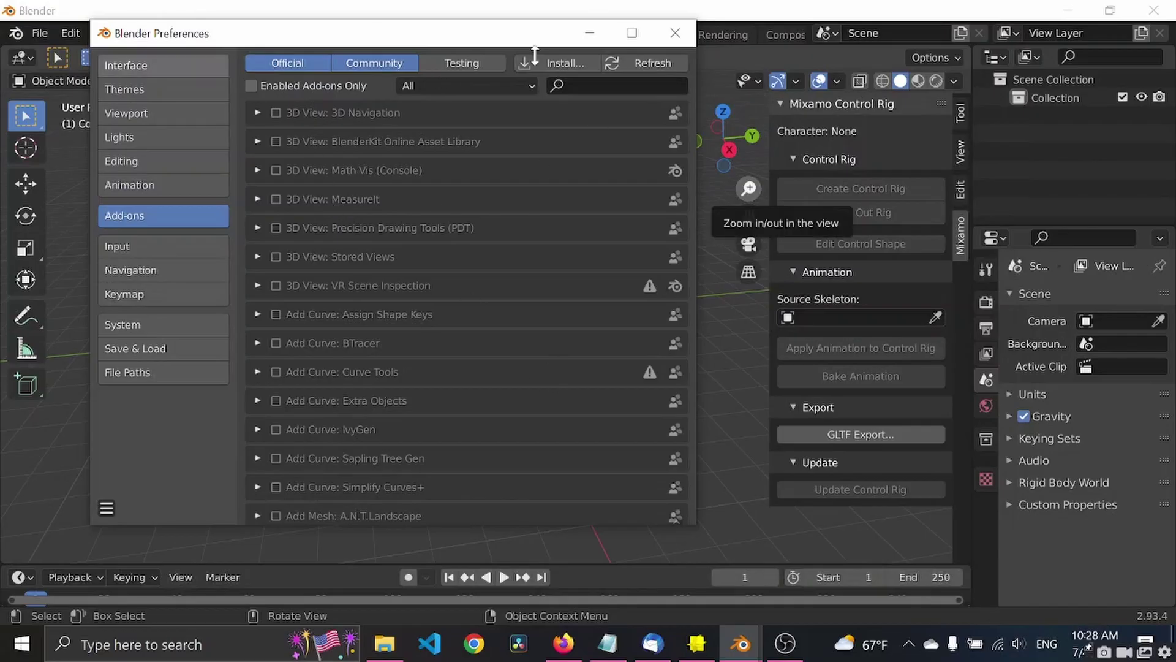
click(603, 89)
text(Mixamo)
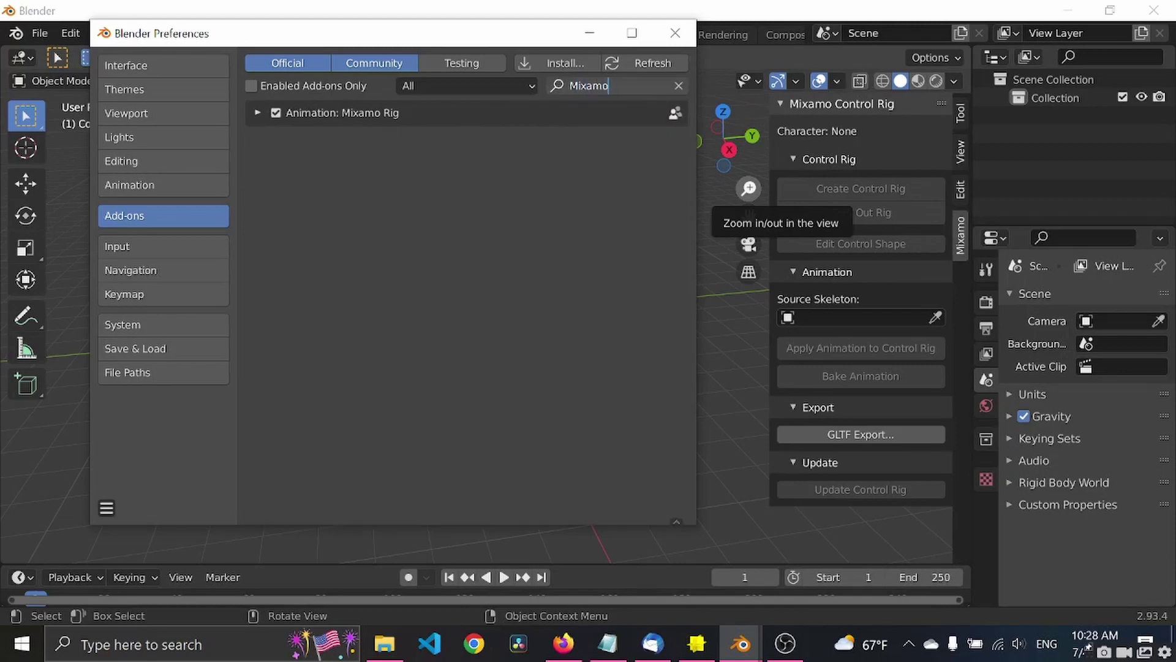
click(675, 32)
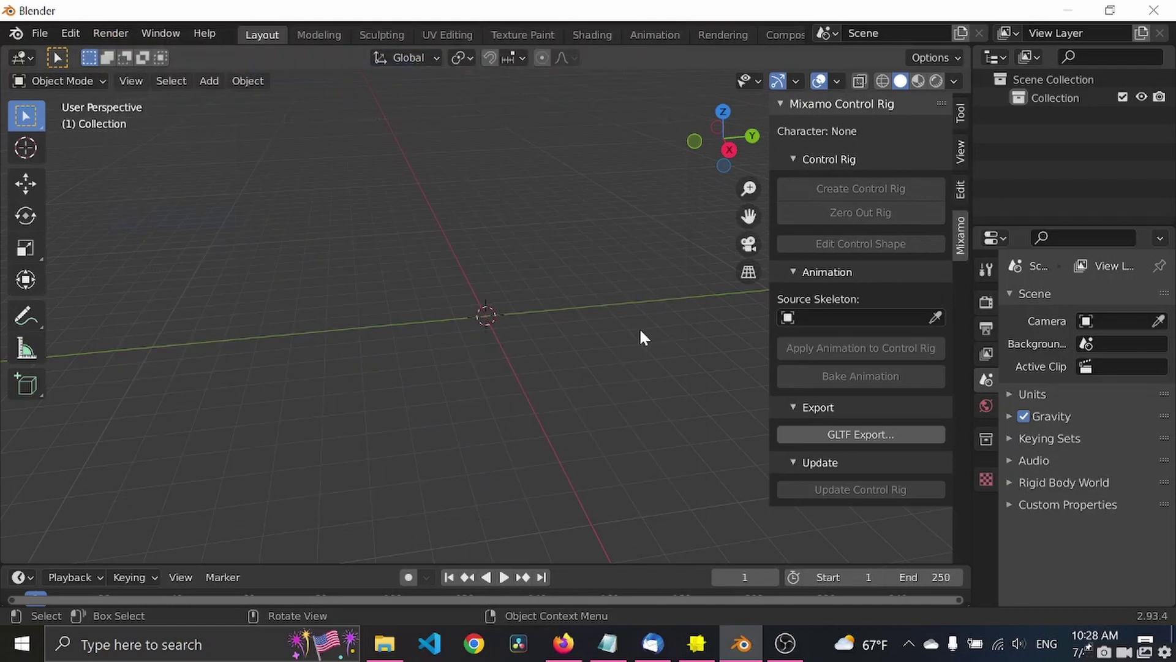
Step: Import the character via the File menu, orbit to view it, and enlarge the timeline
click(39, 33)
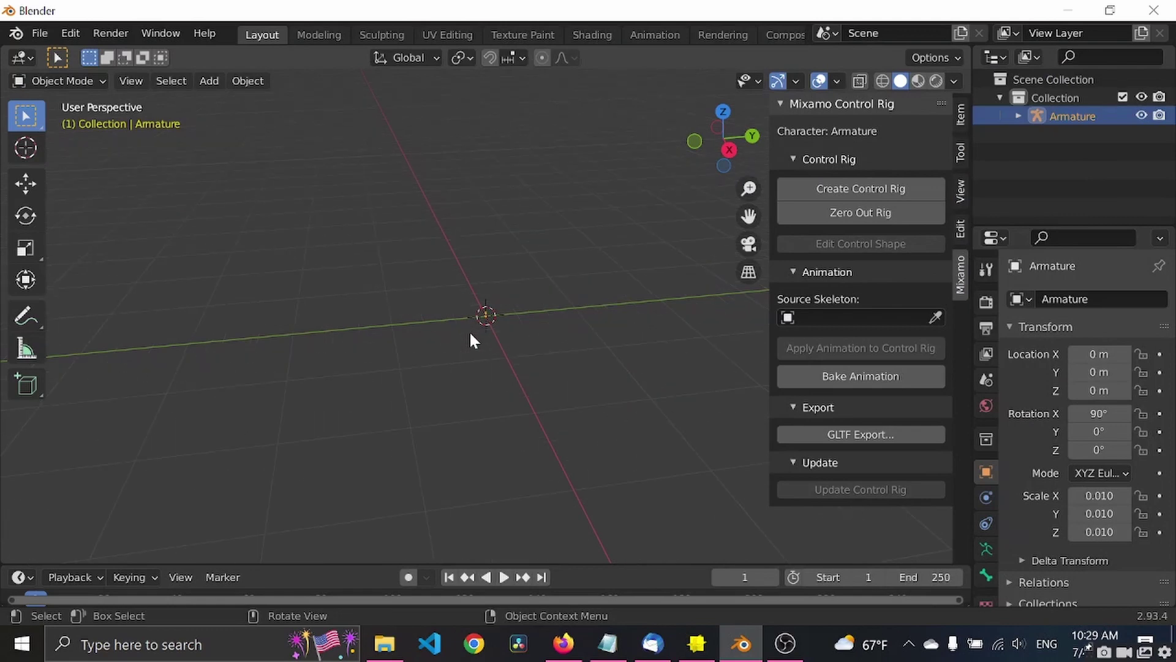
middle_drag(439, 381, 479, 225)
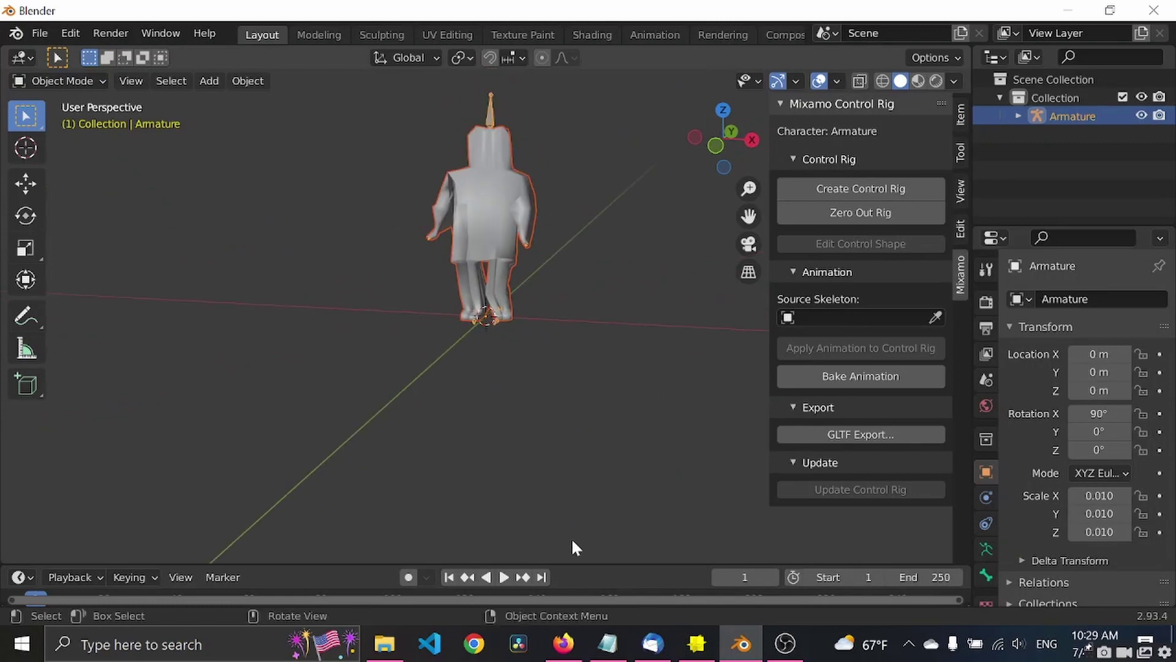
drag(583, 561, 589, 411)
Step: Play the walk animation, stop it, and rewind the playhead to frame 0
key(space)
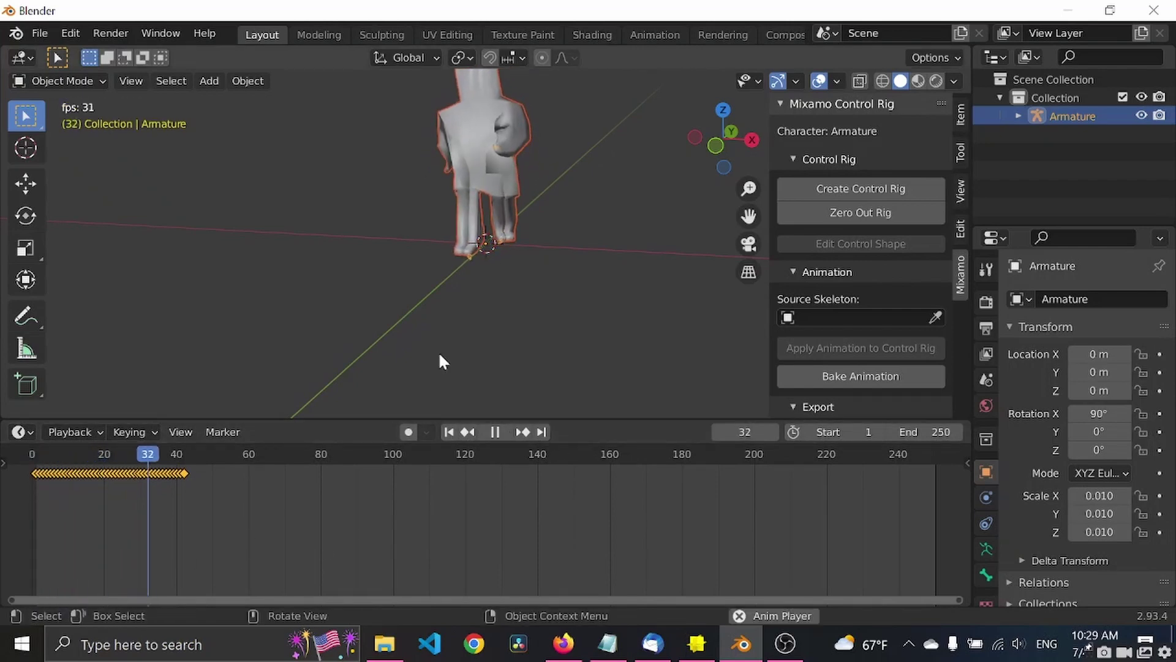
shift+middle_drag(552, 168, 554, 208)
key(space)
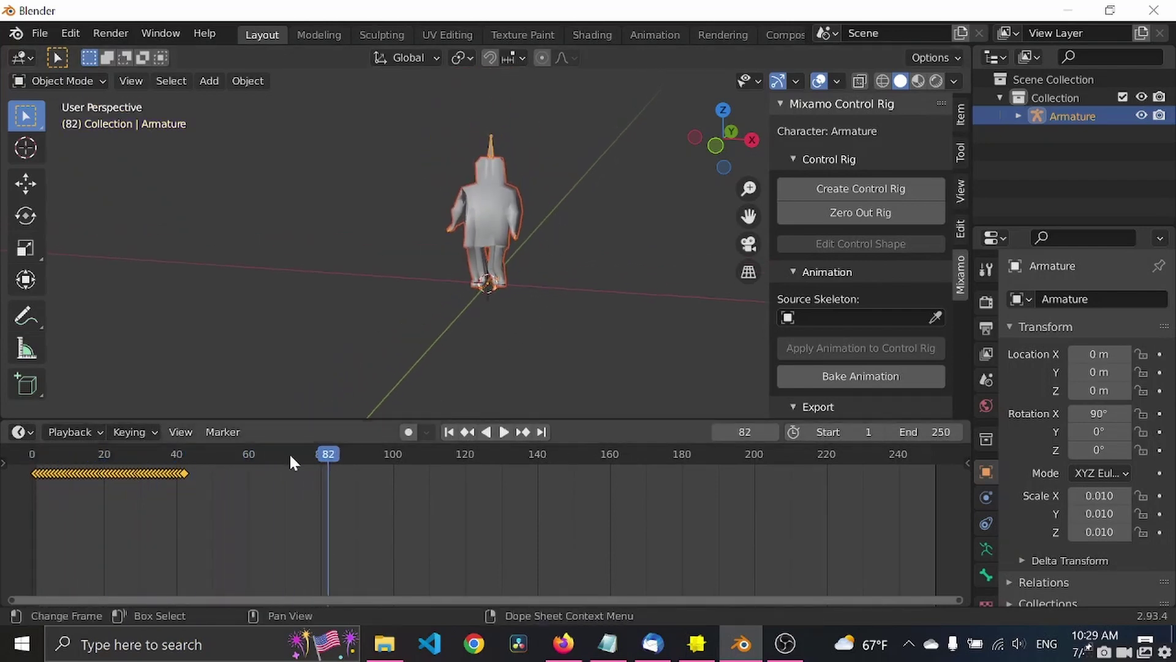
drag(329, 452, 32, 453)
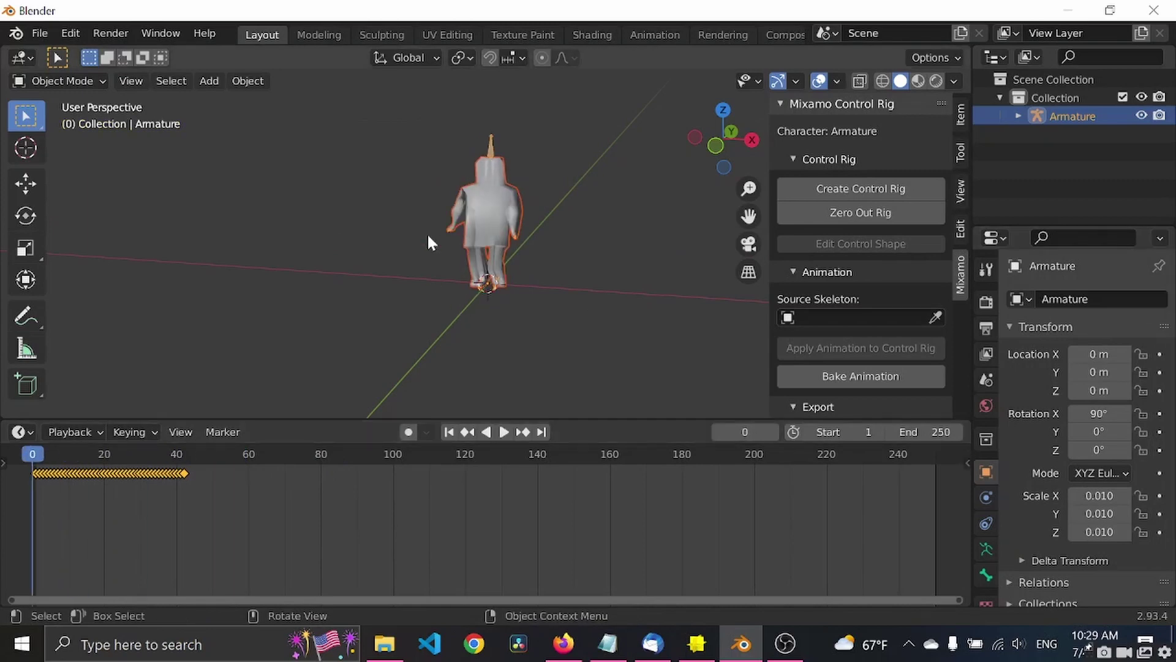
scroll(612, 147, up, 1)
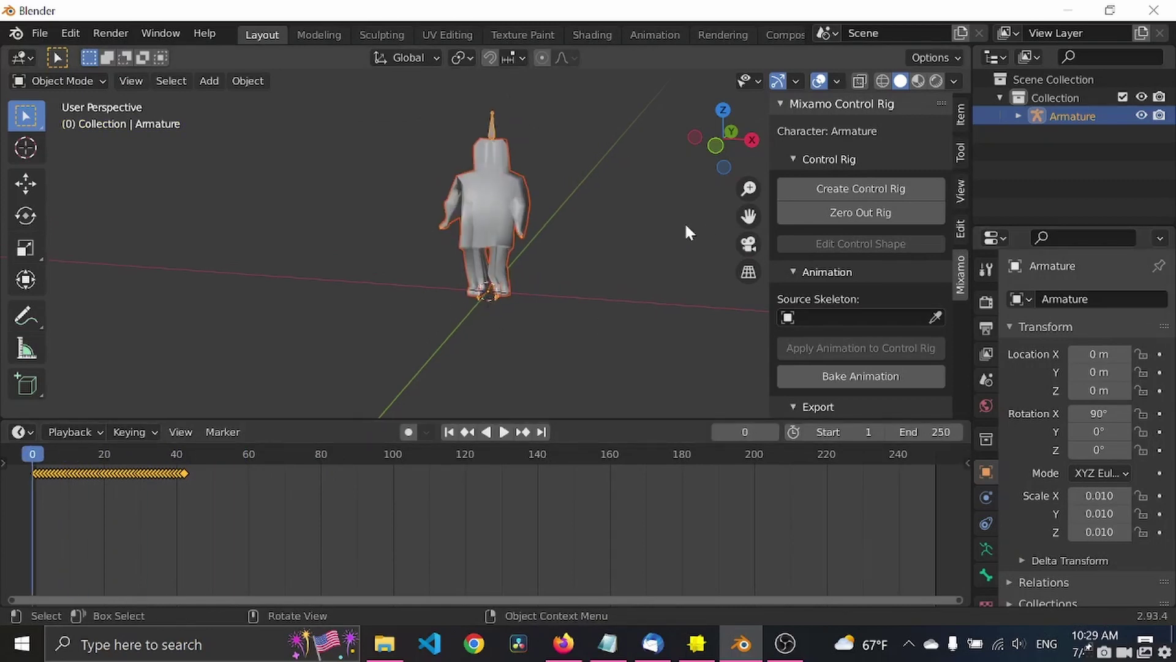
Step: Create a Mixamo control rig with Apply Animation, IK Arms and IK Legs enabled
click(838, 186)
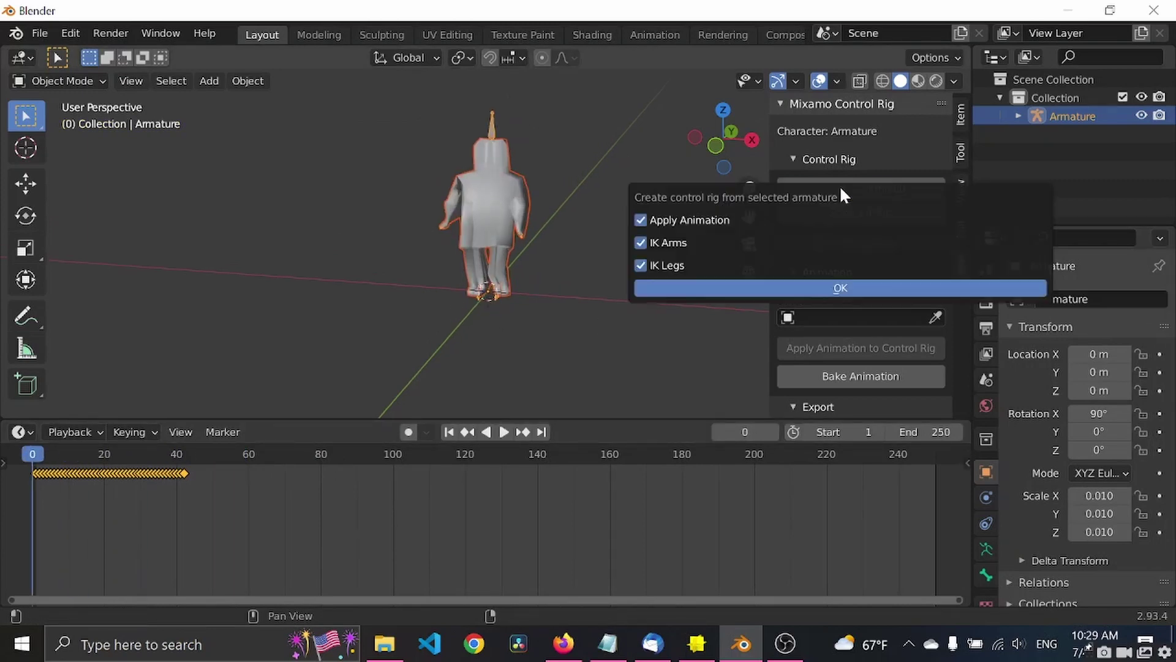
click(722, 289)
scroll(582, 224, up, 2)
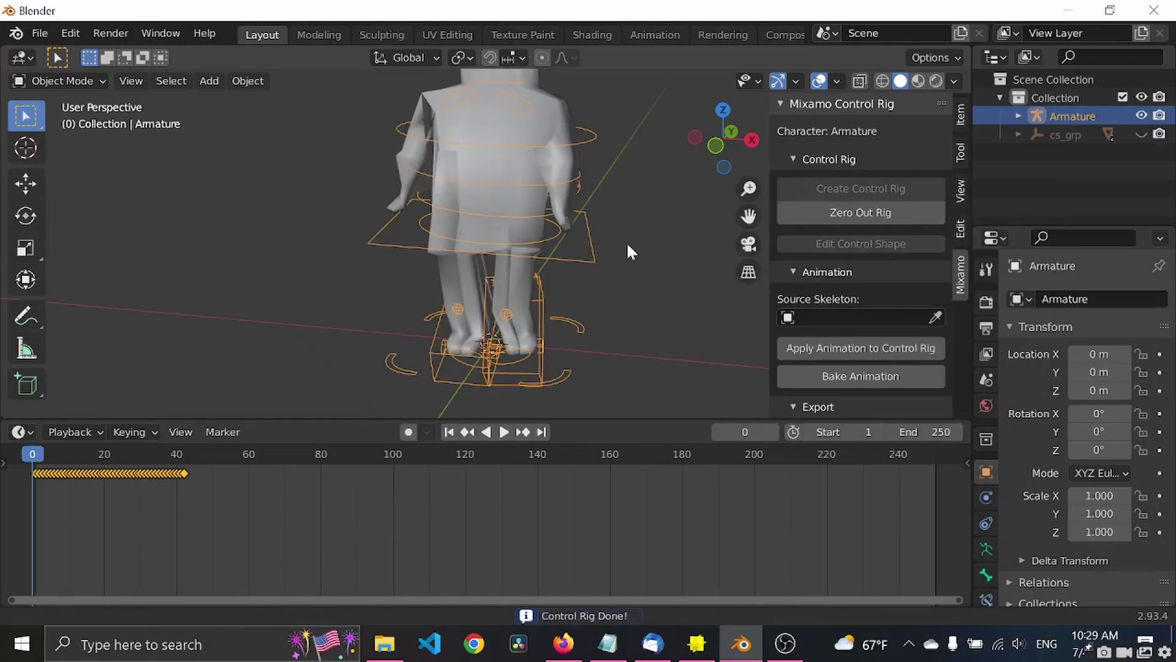
scroll(628, 257, up, 2)
scroll(632, 269, down, 1)
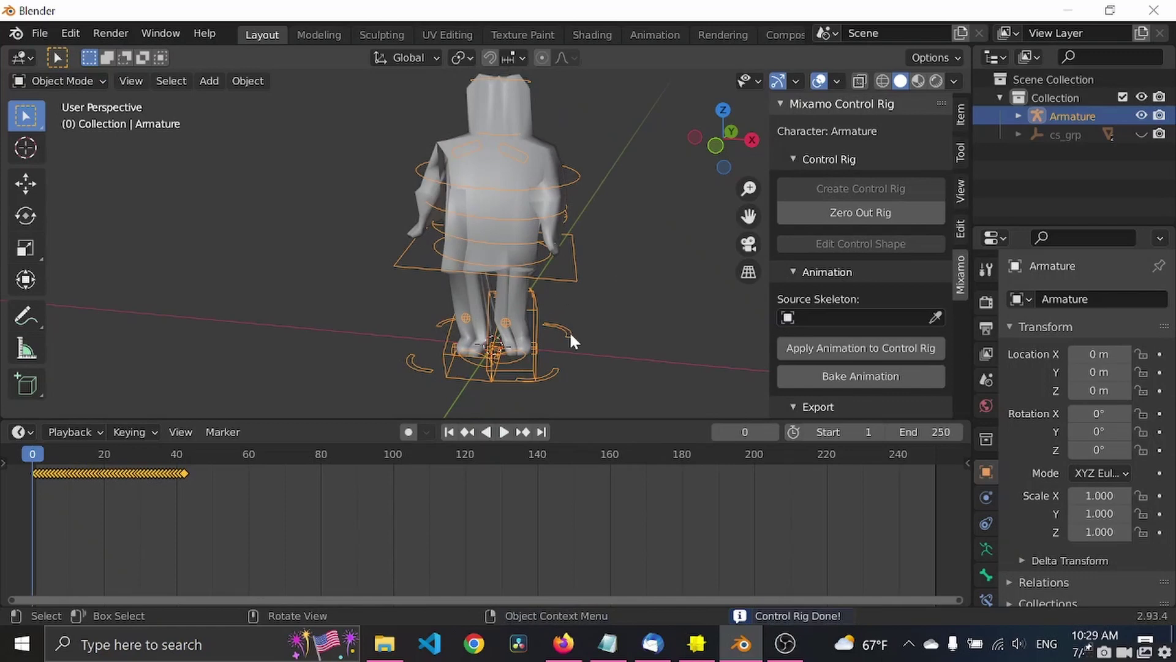
Step: Import the second Mixamo character file through File > Import
scroll(570, 337, down, 1)
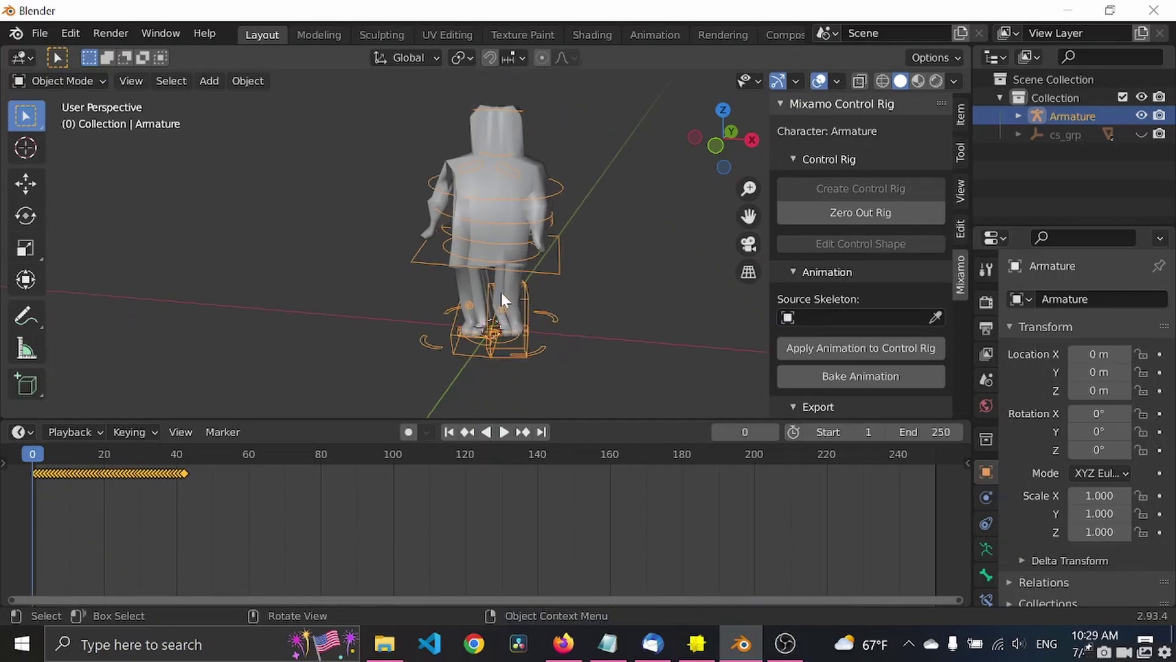
scroll(501, 299, down, 1)
click(40, 33)
mouse_move(195, 282)
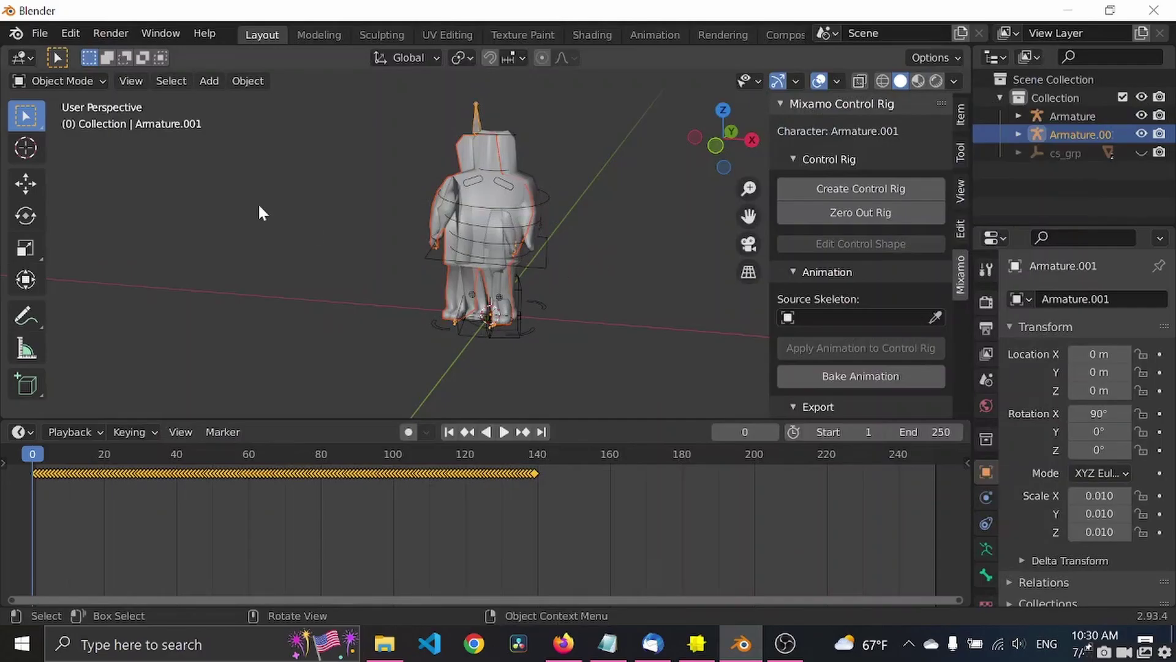
Step: Move the second character left to X −0.05387, then play and rewind its death animation
click(23, 184)
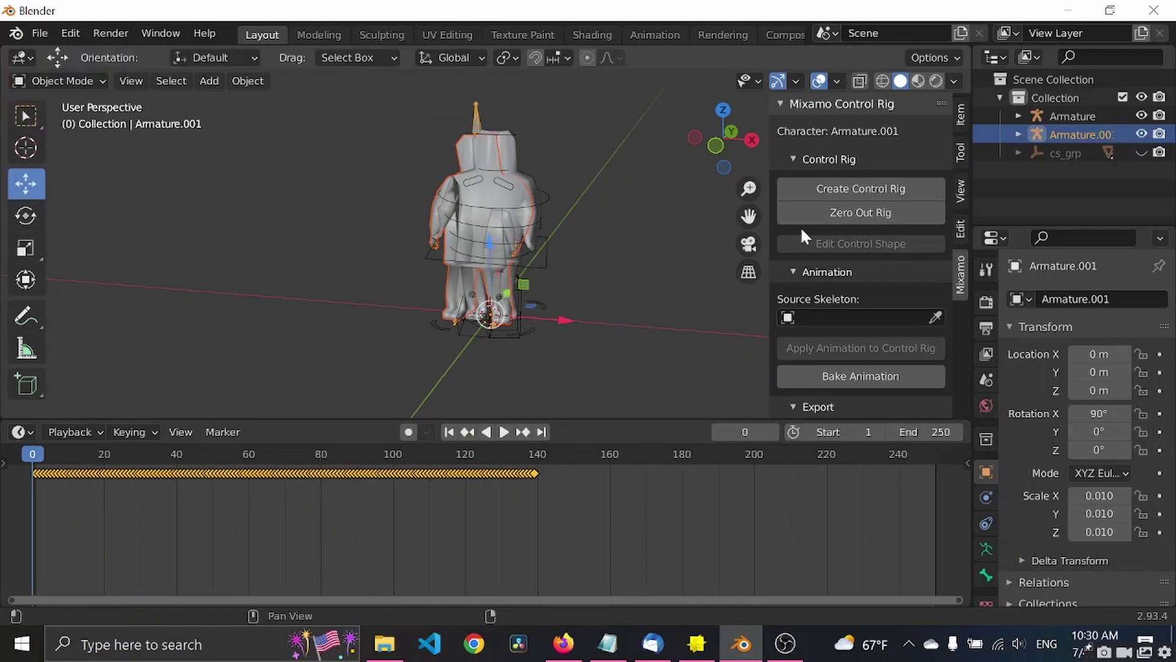
drag(565, 317, 384, 334)
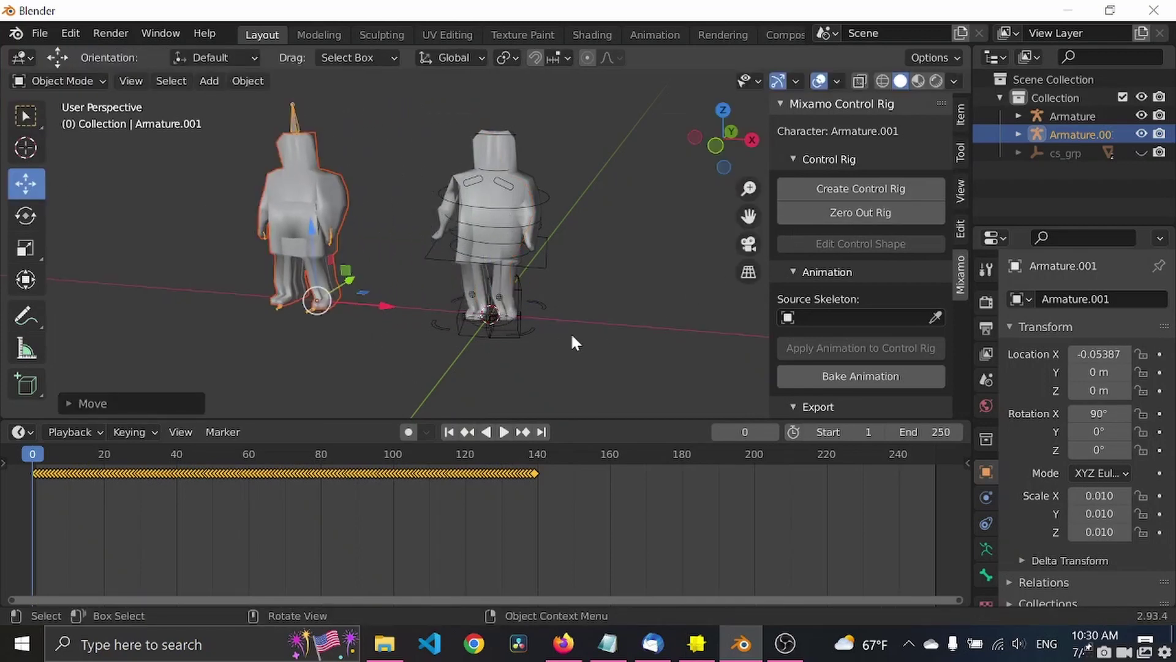
key(space)
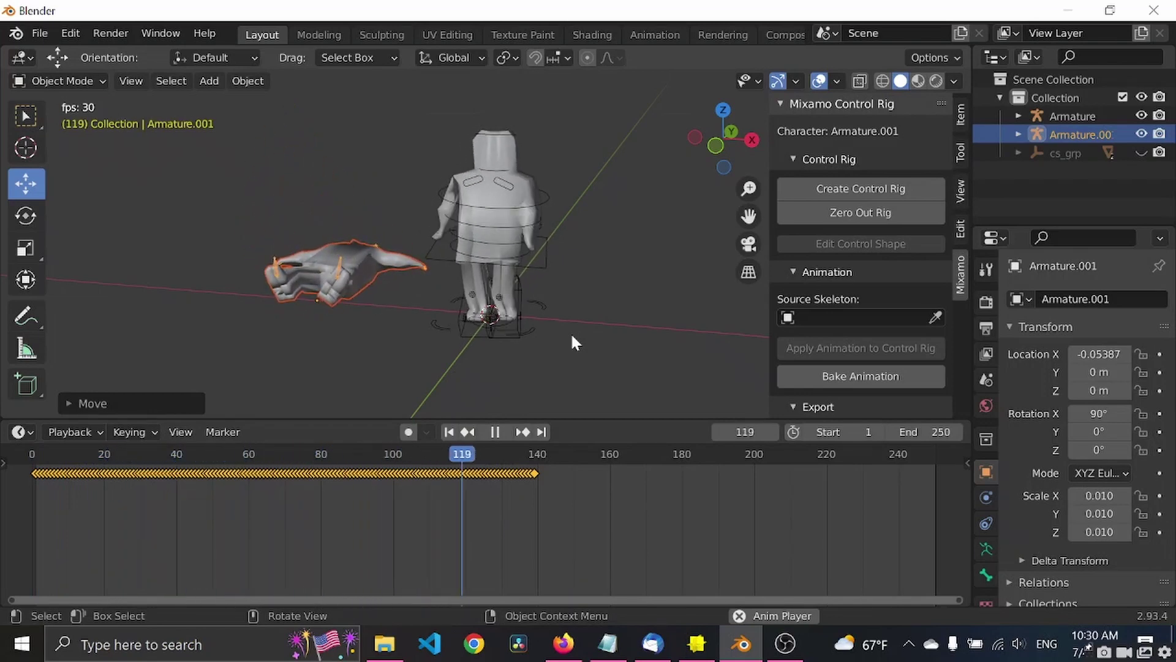
key(space)
key(Escape)
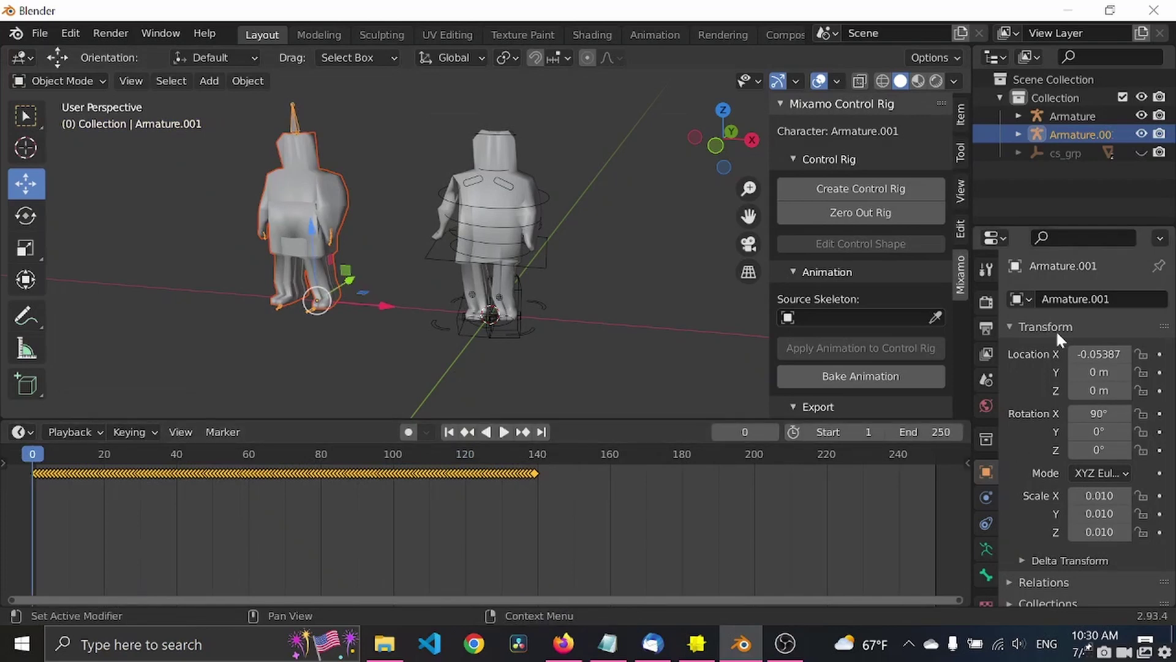
Step: Select the imported Cube.001 mesh and delete it, keeping only its armature
click(473, 372)
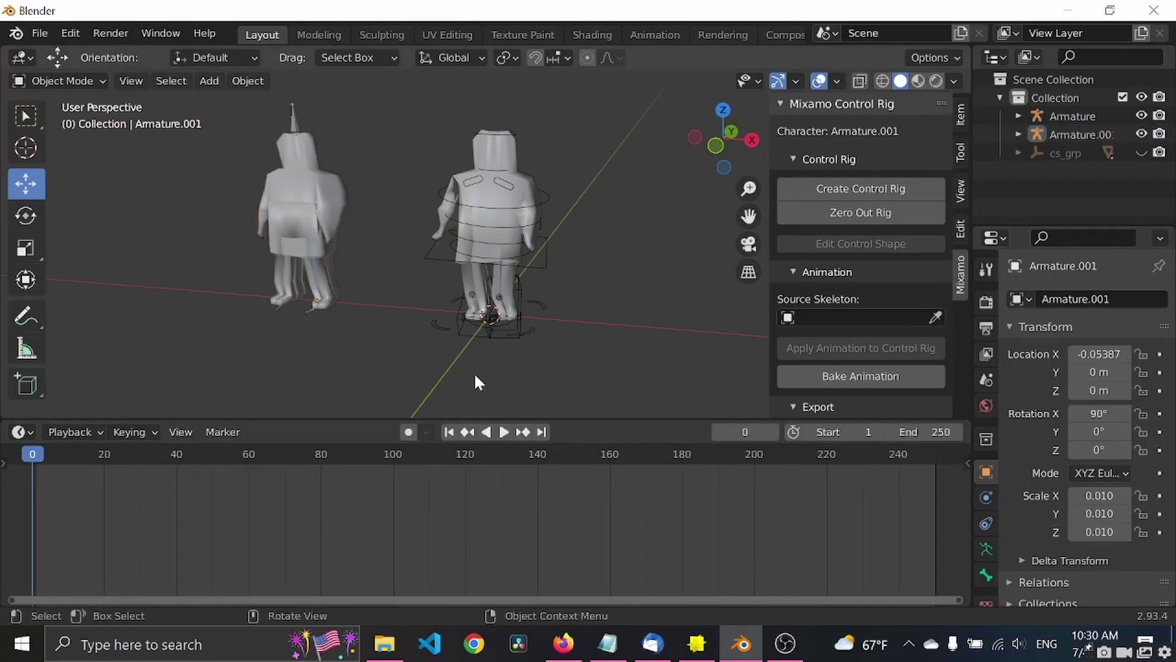
click(339, 209)
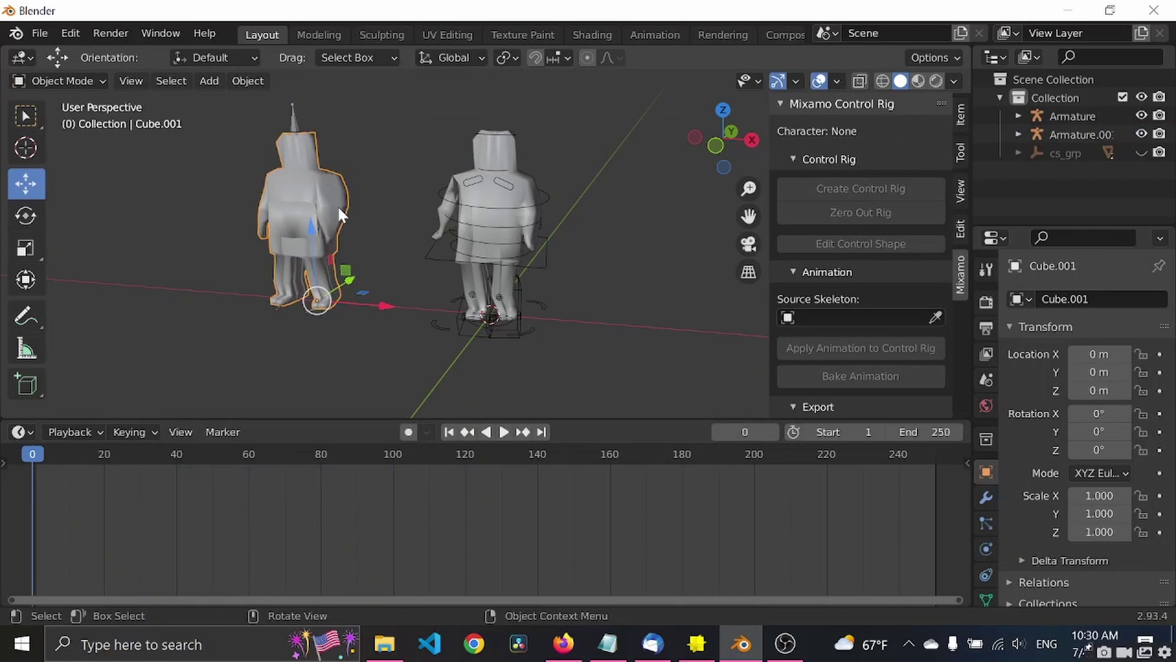
click(300, 123)
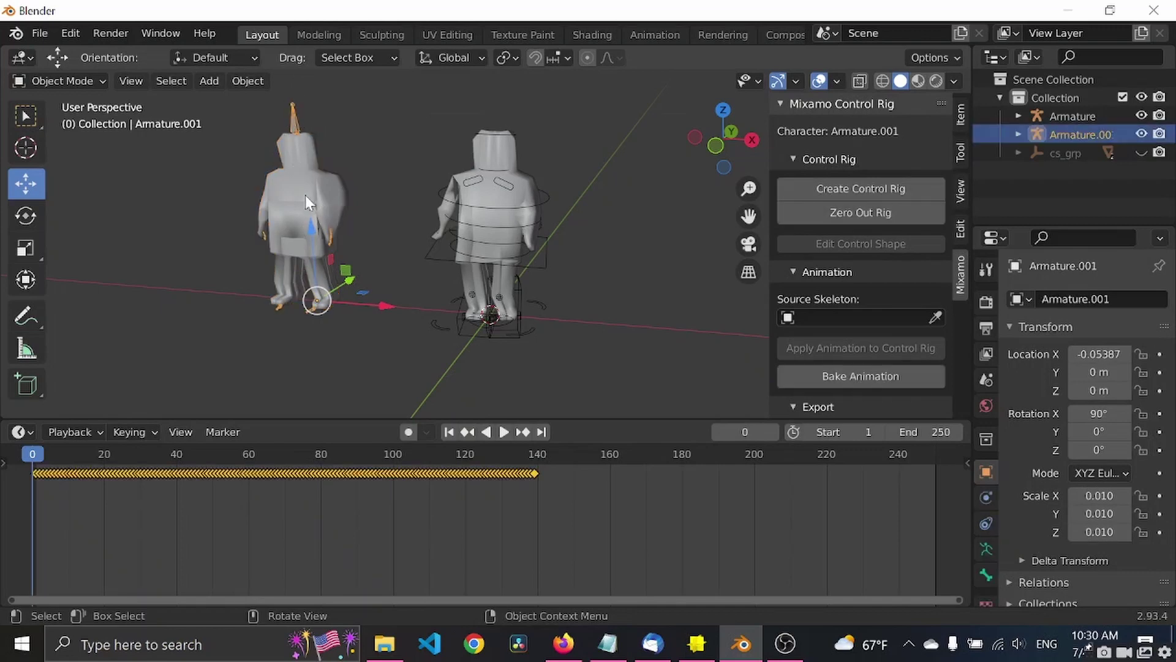
click(333, 195)
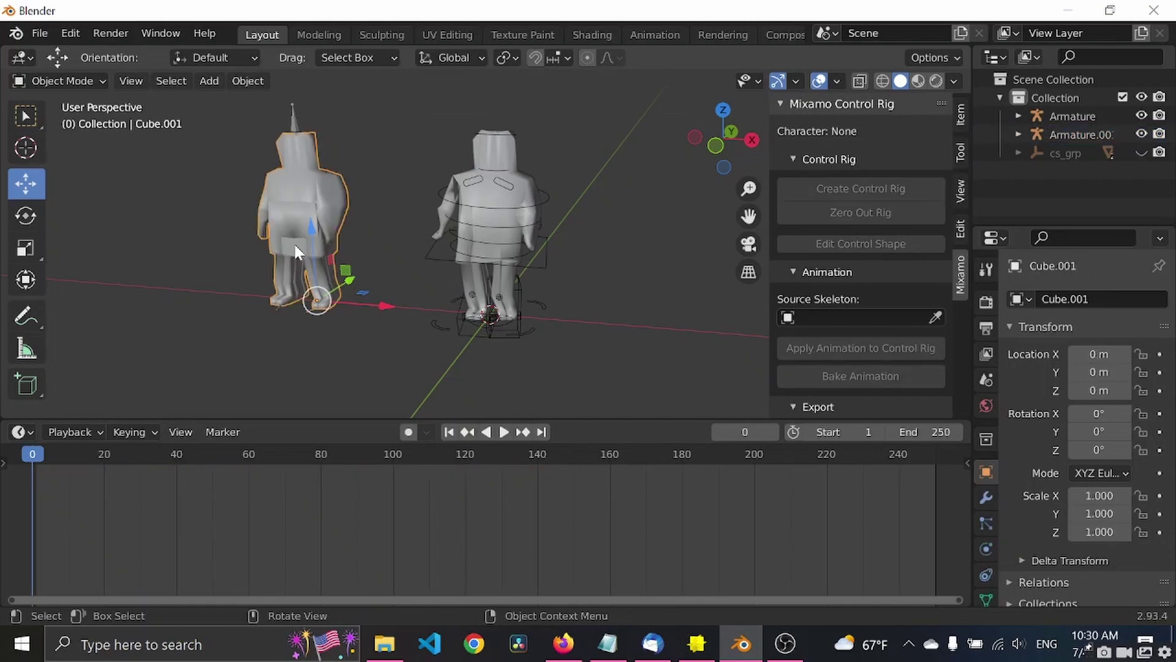
key(Delete)
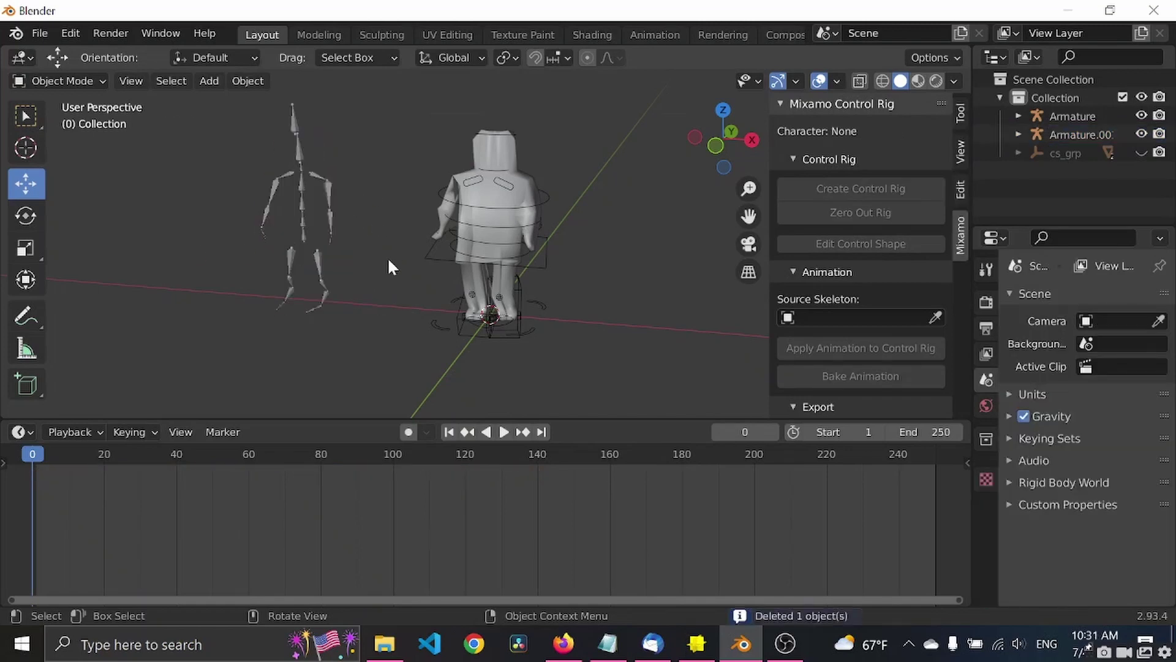
Step: Pick Armature.001 as the source skeleton and apply its animation to the control rig
click(936, 318)
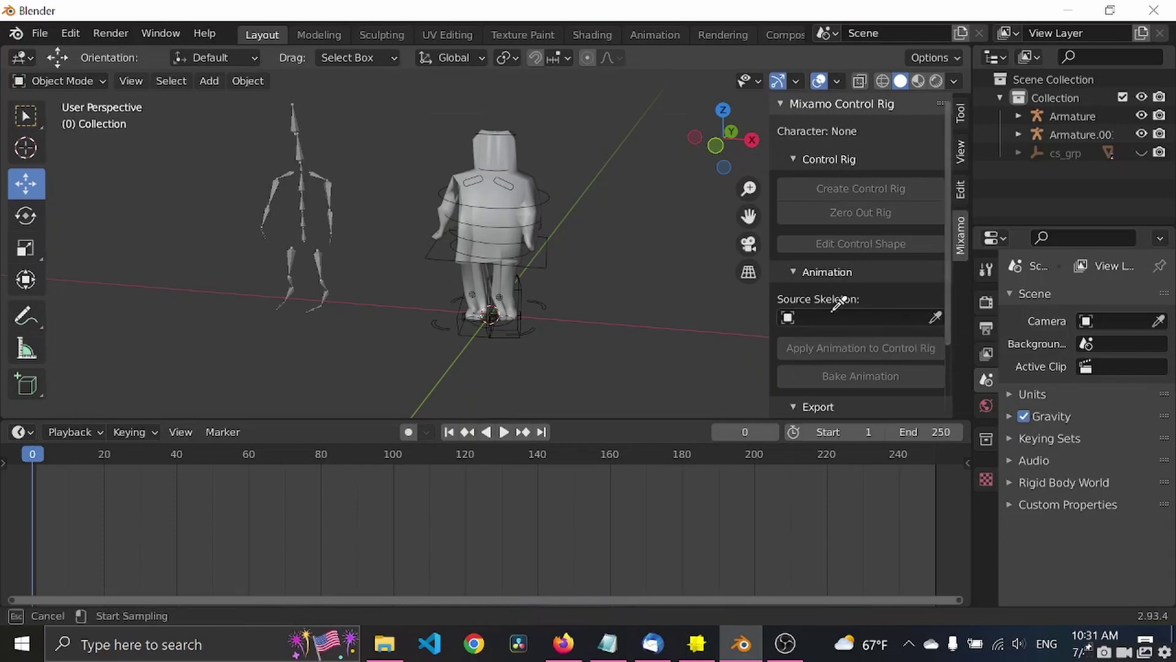
click(296, 153)
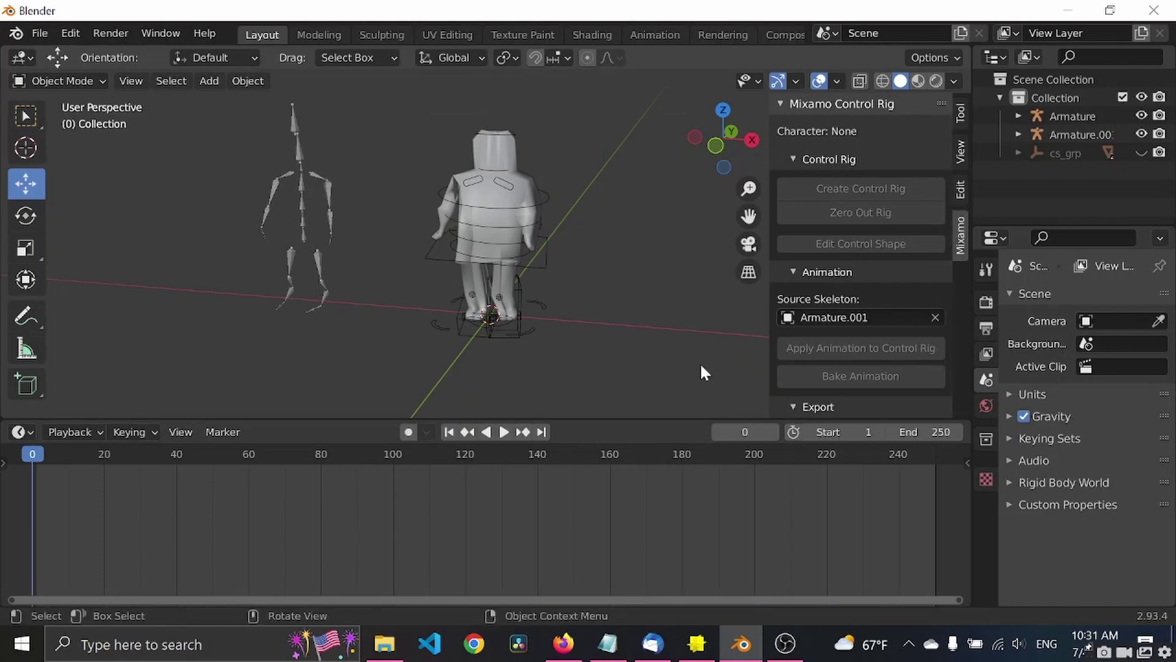
click(445, 260)
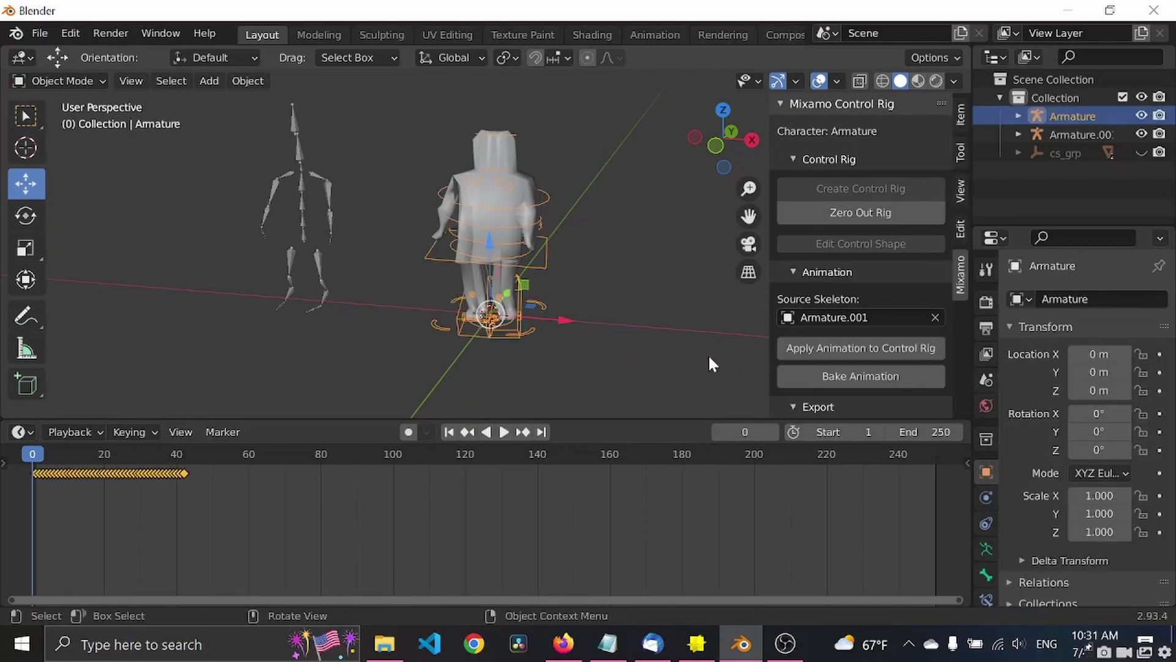
click(811, 347)
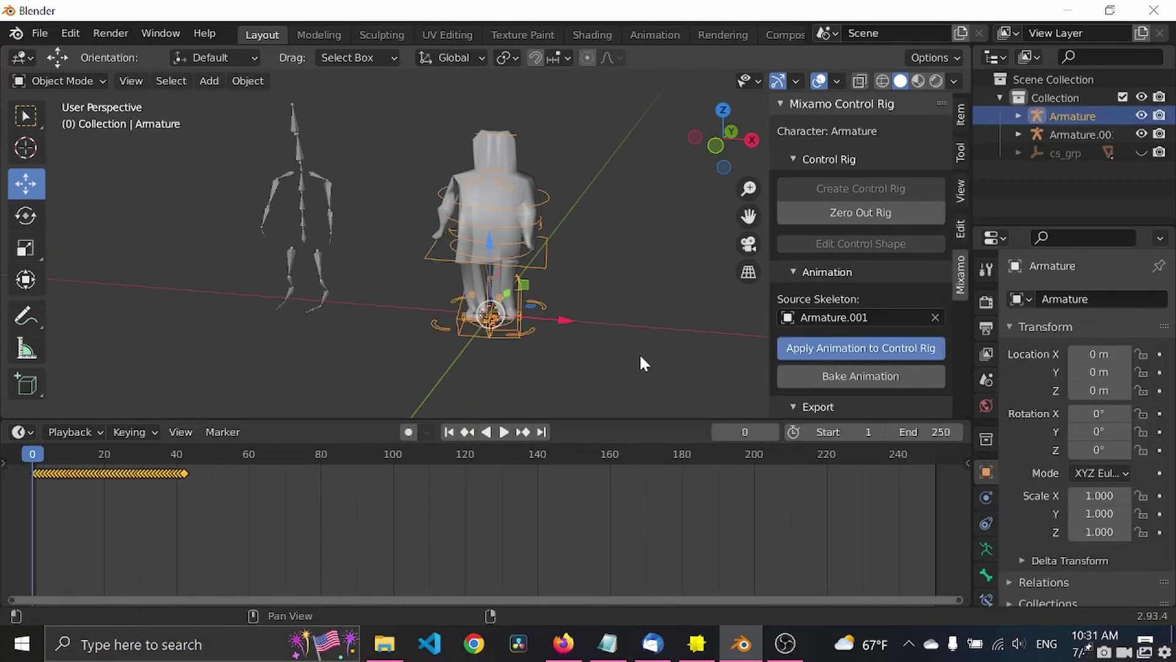
click(428, 402)
click(508, 188)
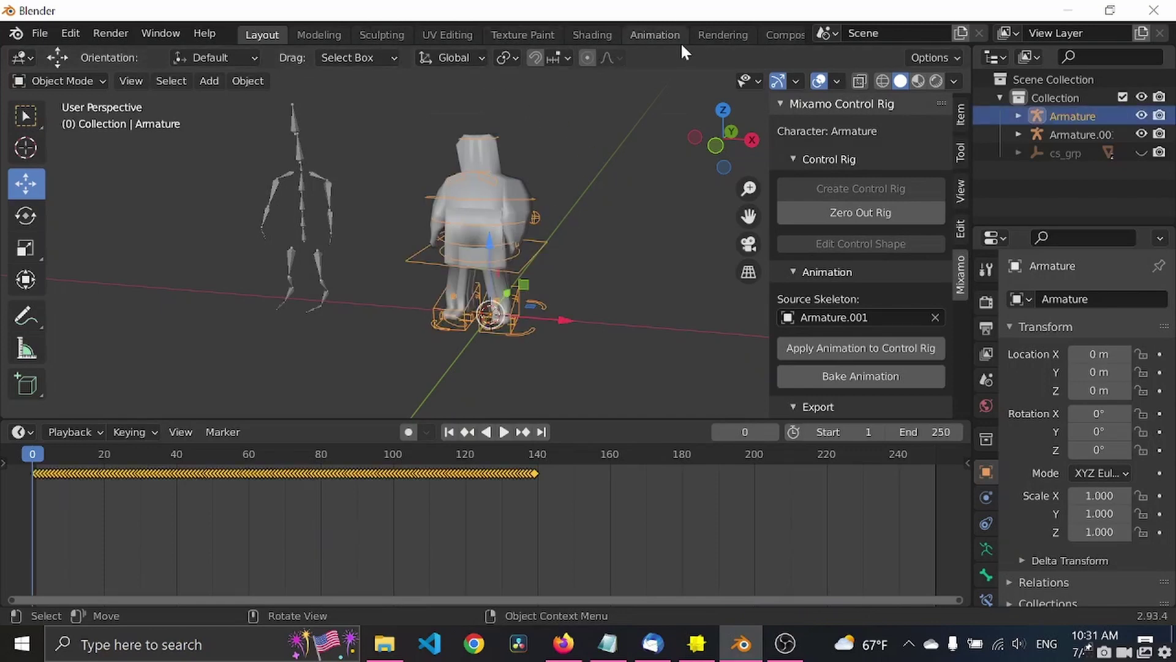
Step: Switch to the Animation workspace and drag the borders up to enlarge the Dope Sheet
click(655, 34)
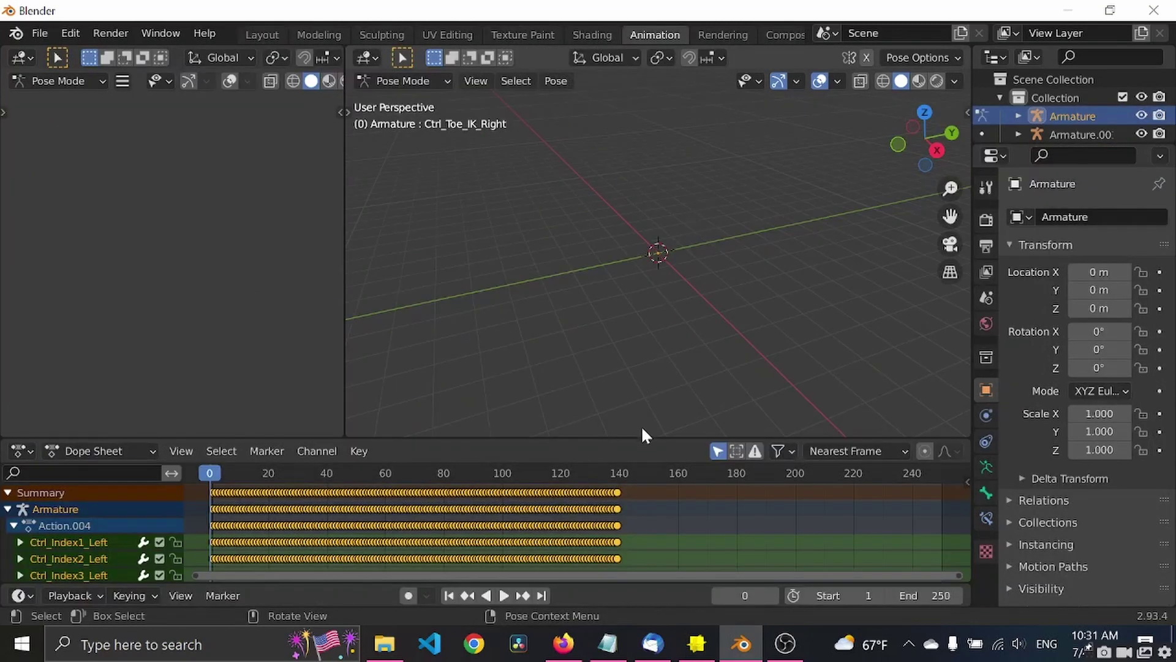
drag(646, 438, 647, 370)
drag(657, 583, 669, 503)
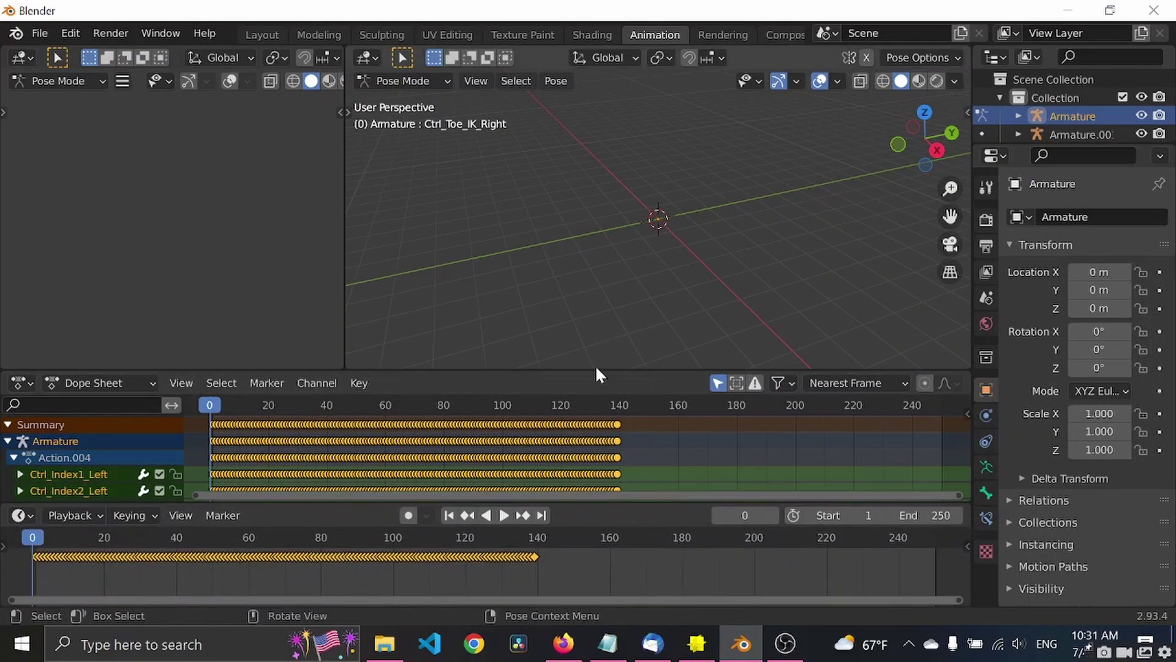
drag(597, 374, 593, 309)
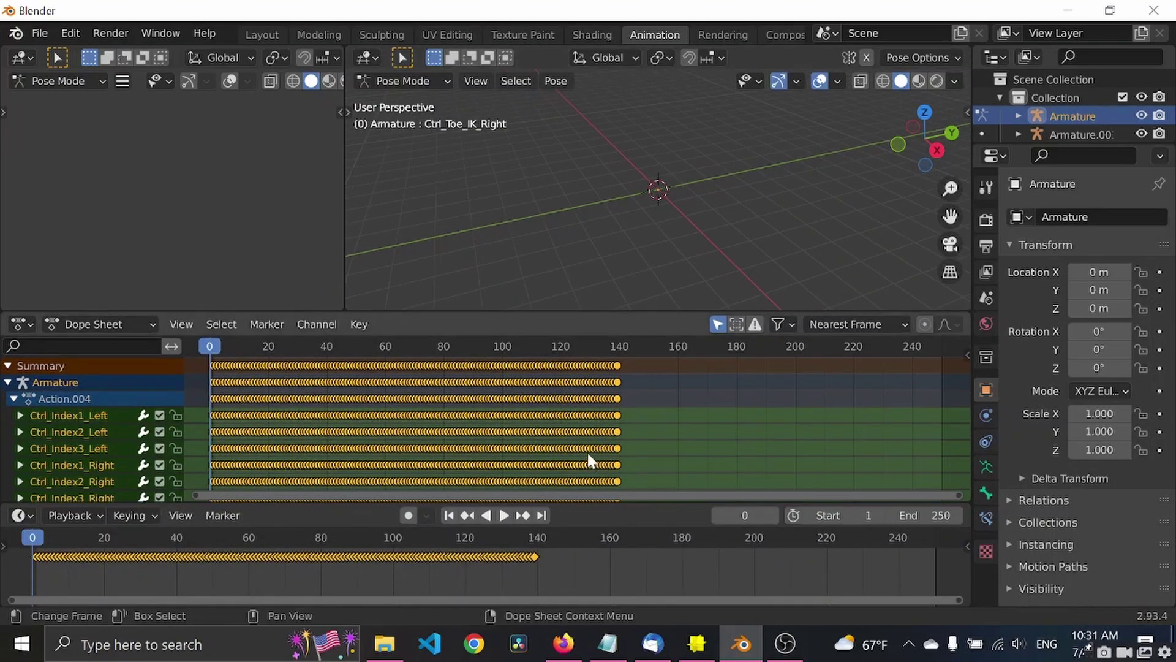
Step: Switch the Dope Sheet to the Action Editor to view the rig's action
click(130, 322)
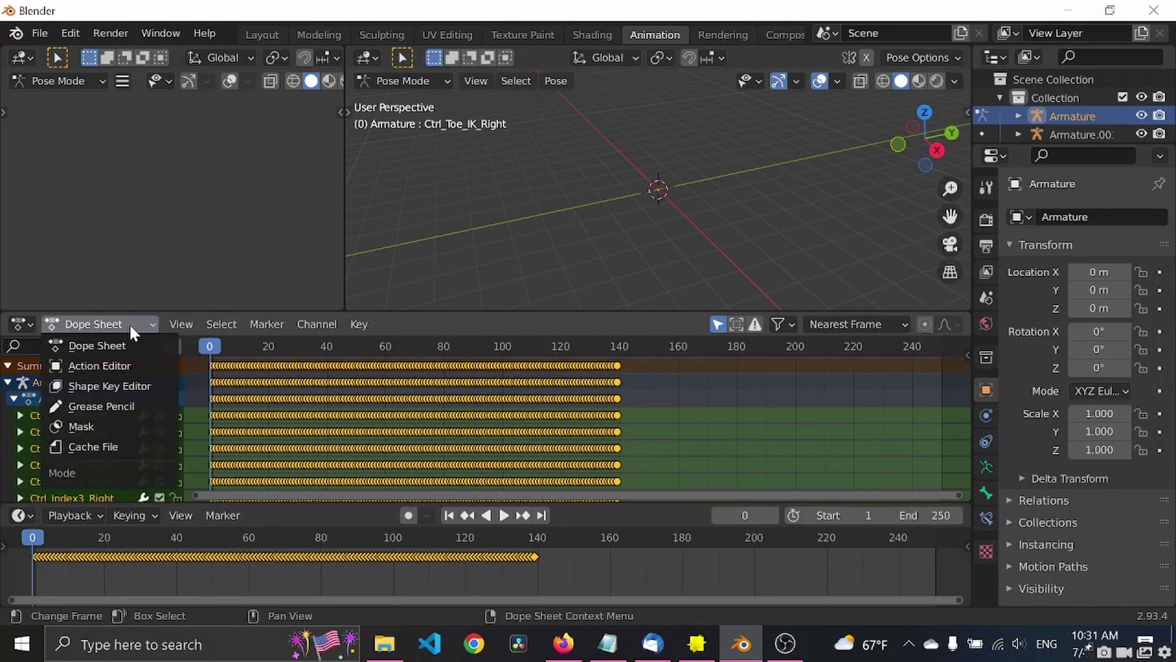
click(126, 366)
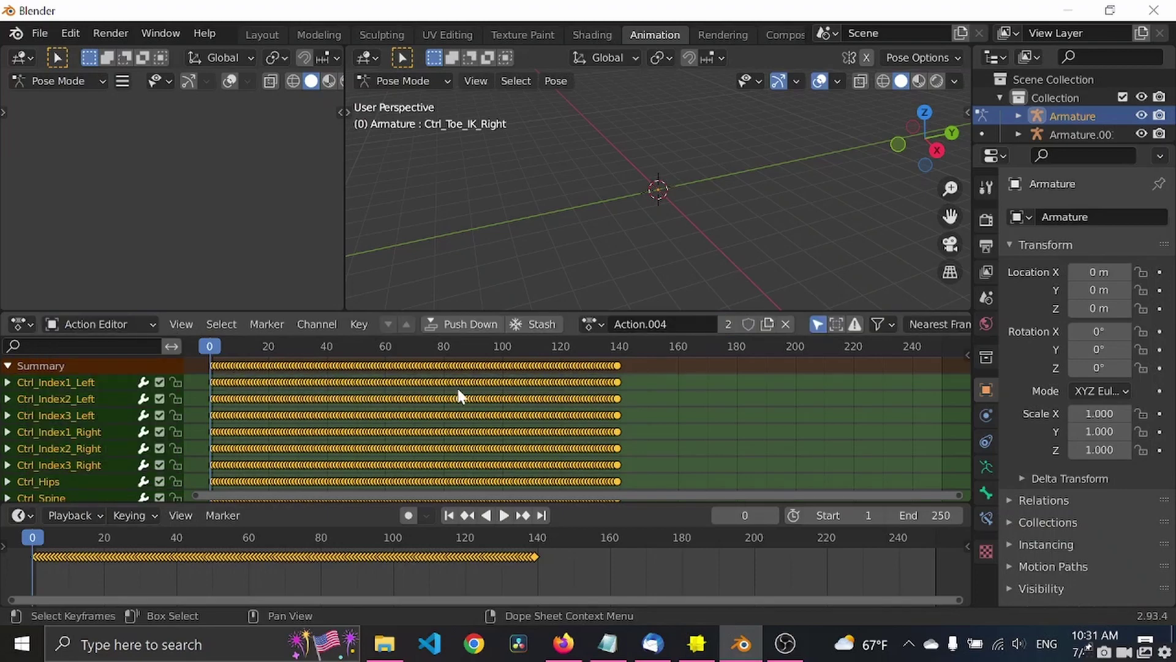
click(589, 324)
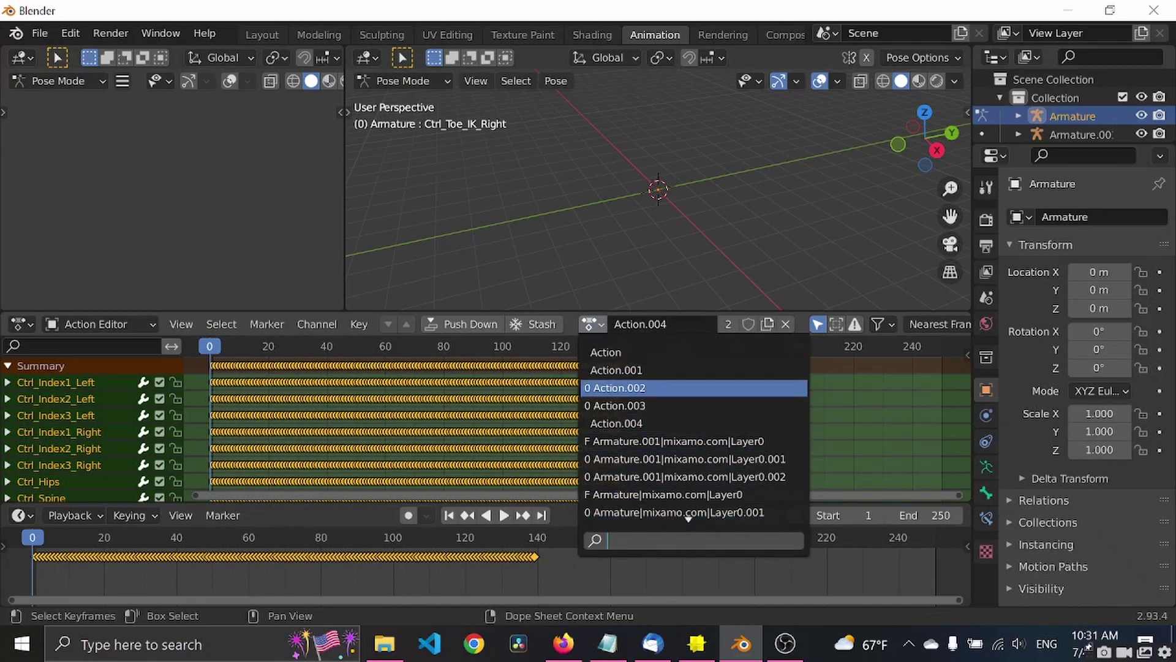
key(Escape)
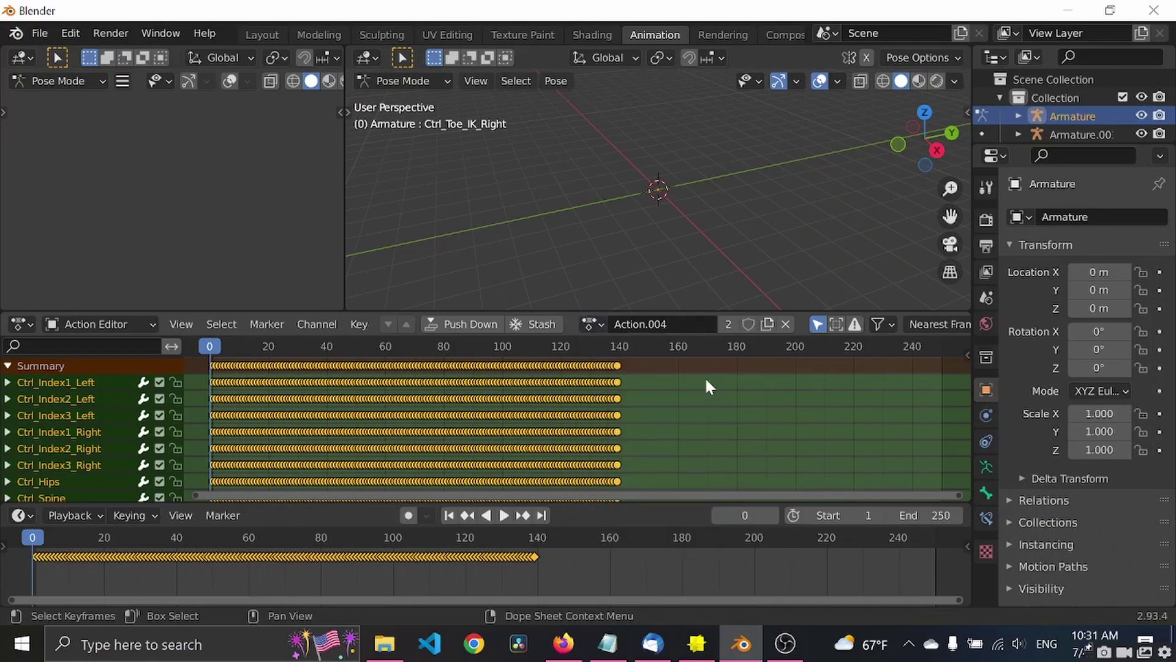
Step: Play Action.004 on the rig twice, rewinding to frame 0 after each playback
key(space)
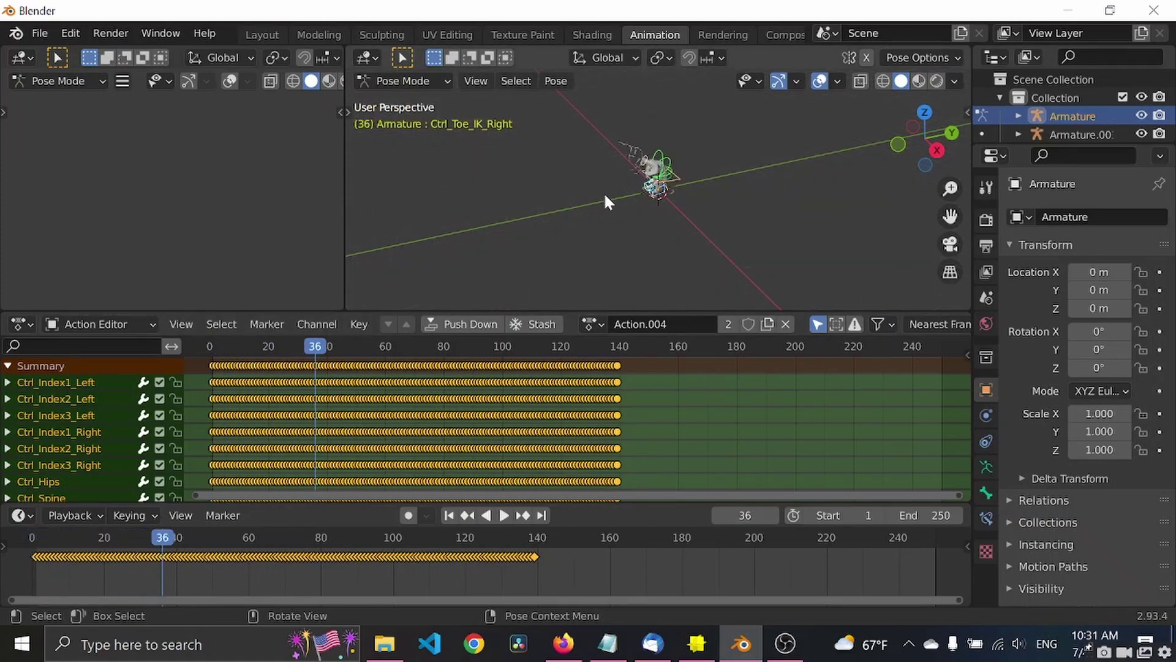
key(space)
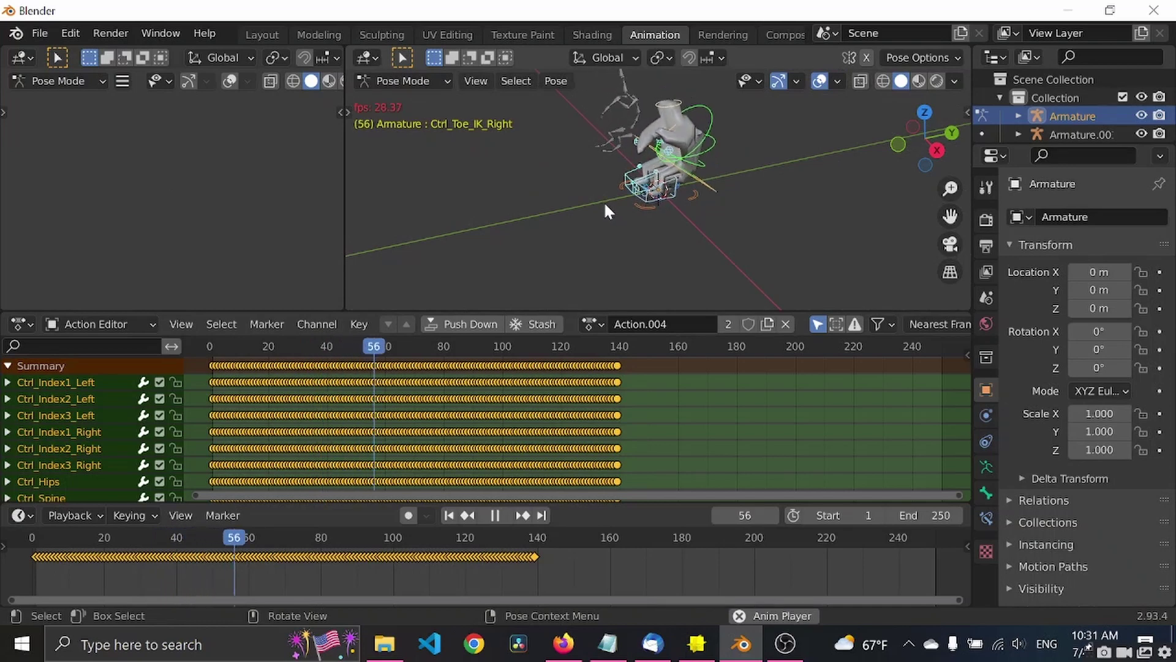
key(space)
drag(450, 351, 188, 348)
key(space)
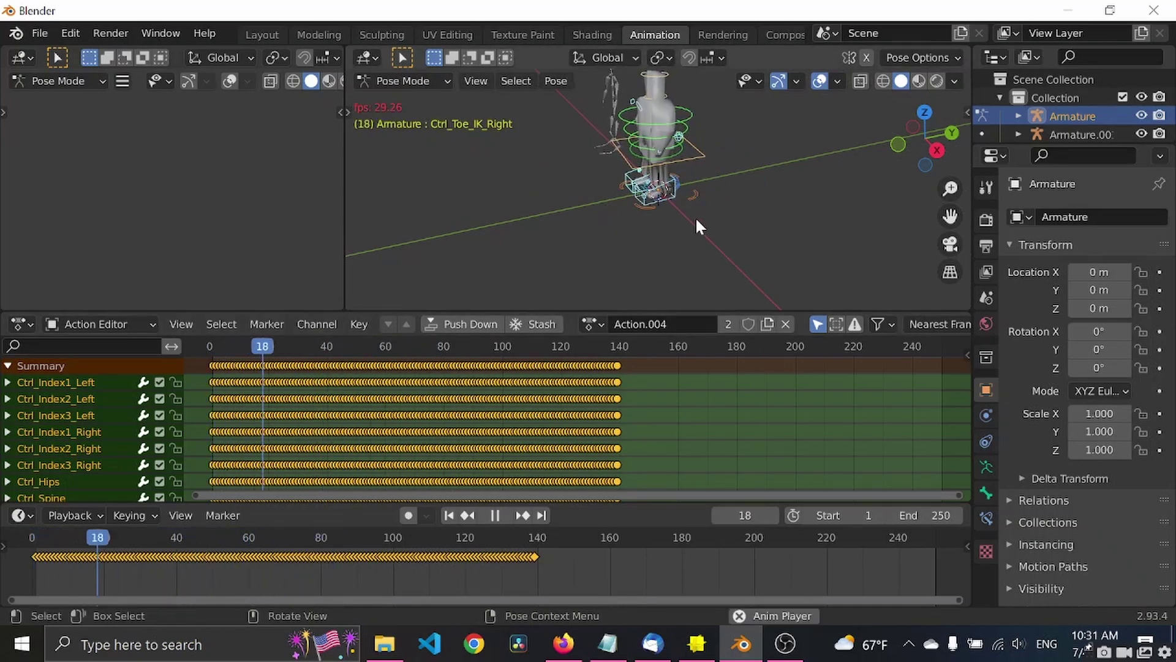
key(space)
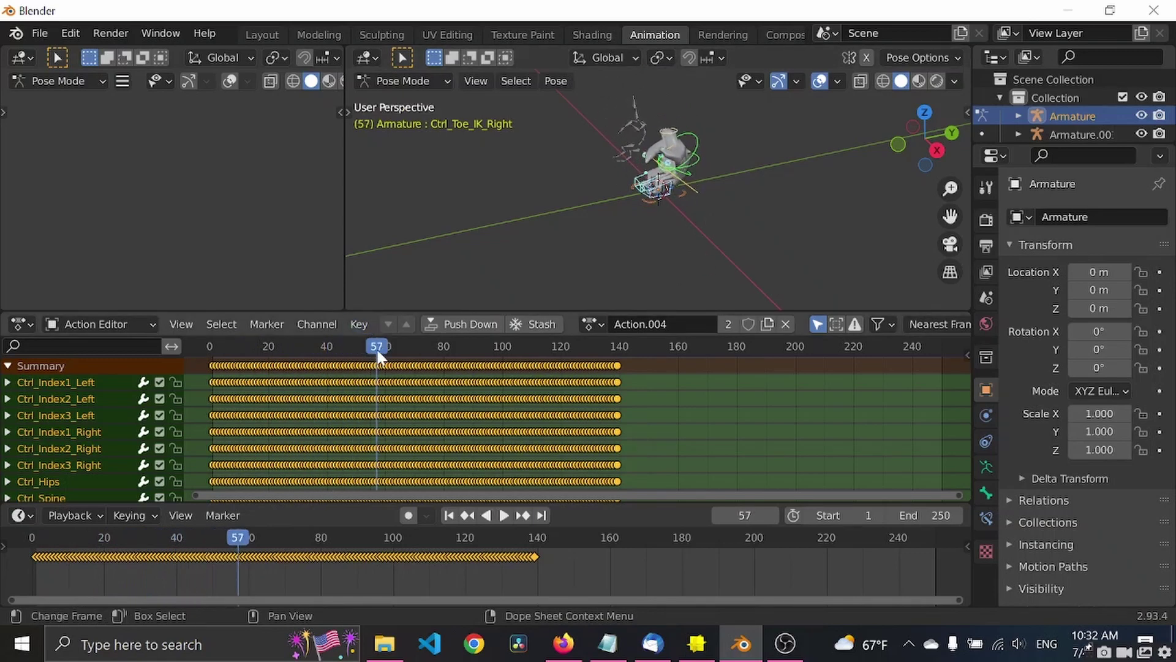
drag(378, 349, 202, 354)
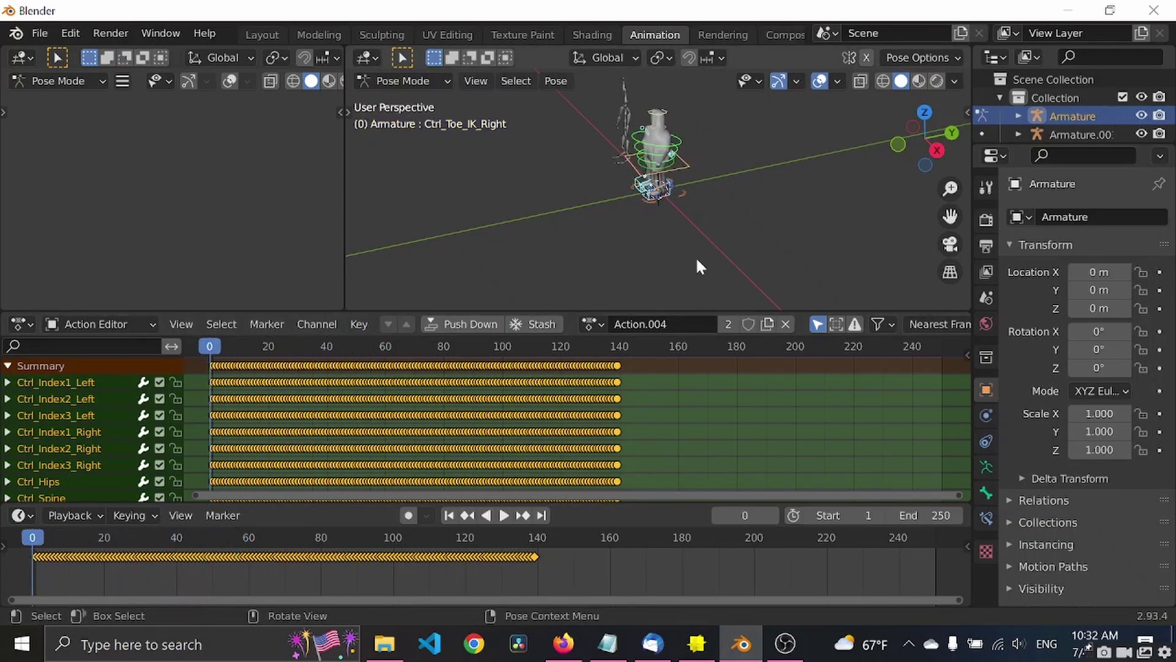
Step: Give Action.004 a fake user and rename it 'Dying'
click(748, 326)
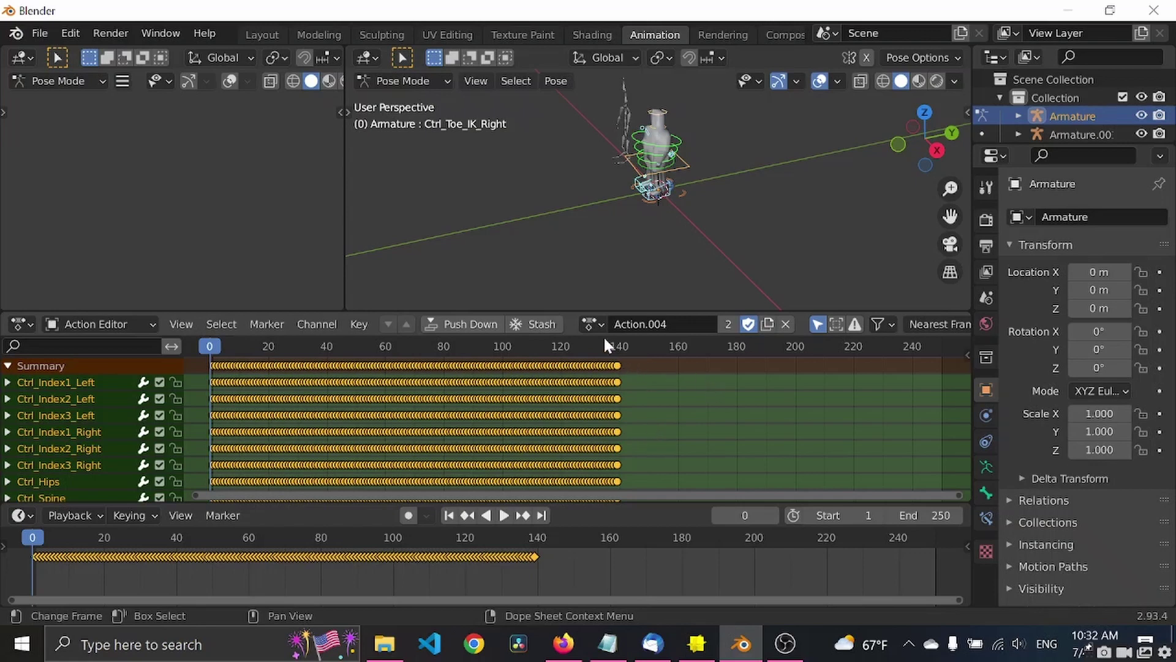
click(660, 325)
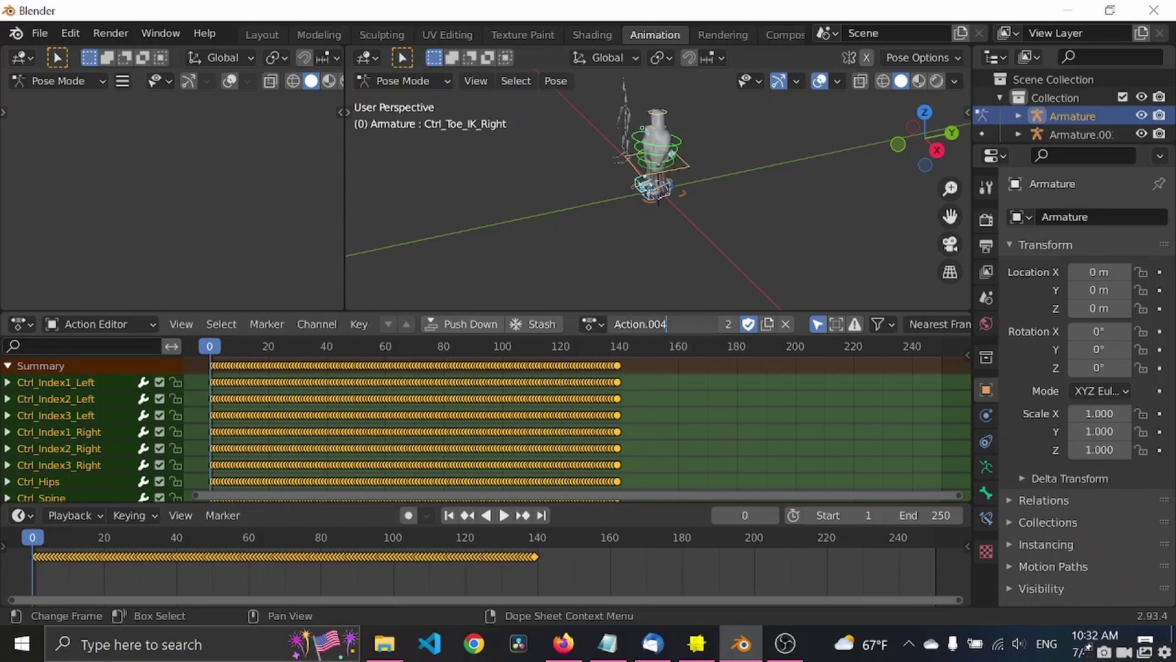
key(ctrl+a)
key(BackSpace)
text(Dying)
key(Return)
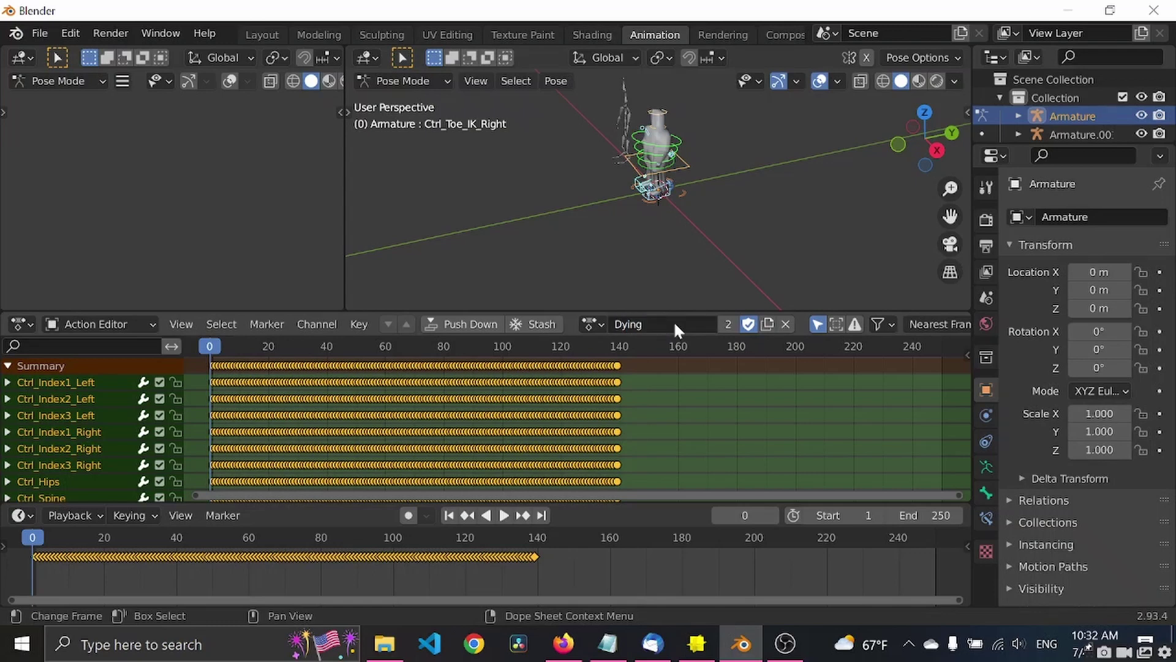
click(594, 324)
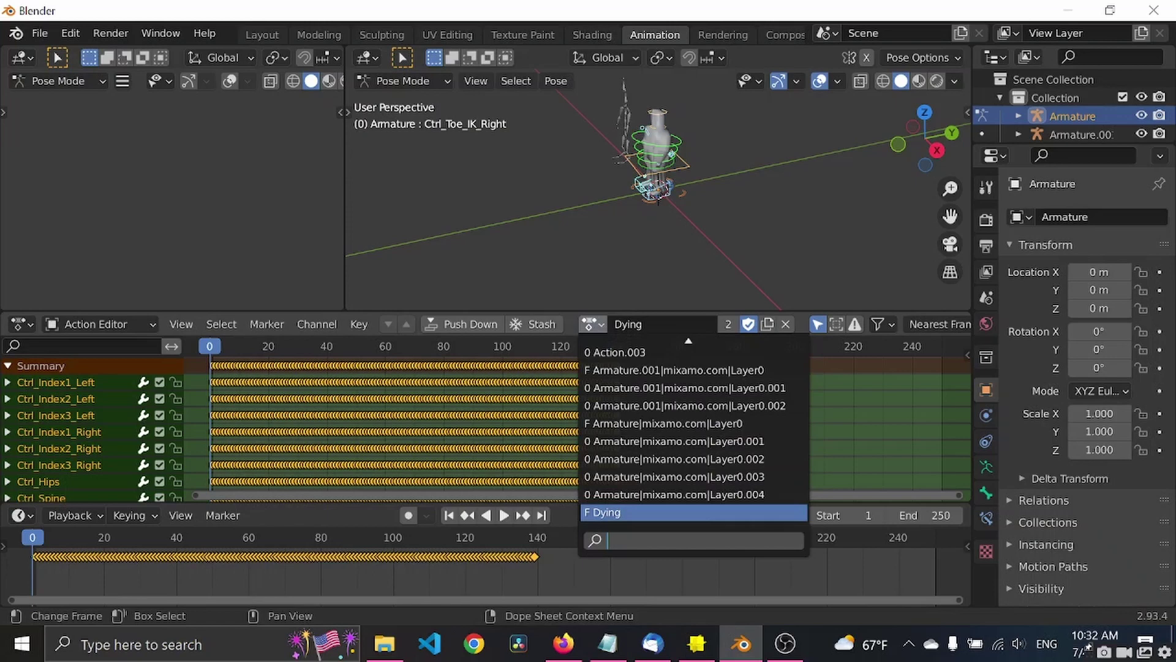
Step: Load the short action named 'Action' onto the rig and play it, rewinding to frame 0
click(651, 350)
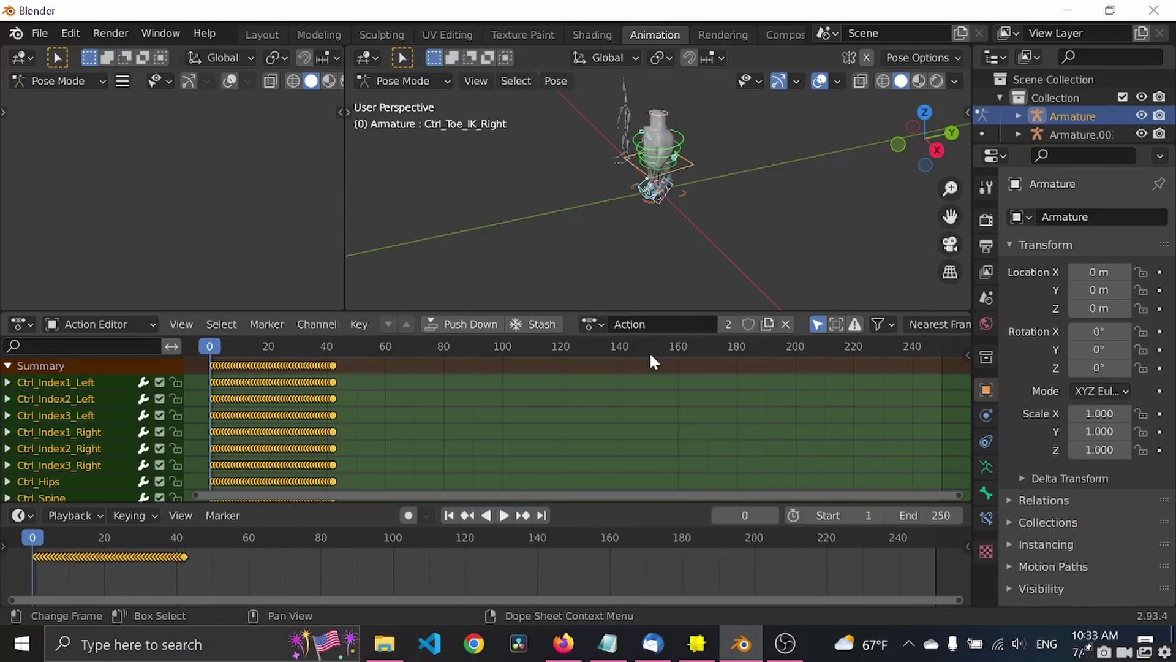
key(space)
key(space)
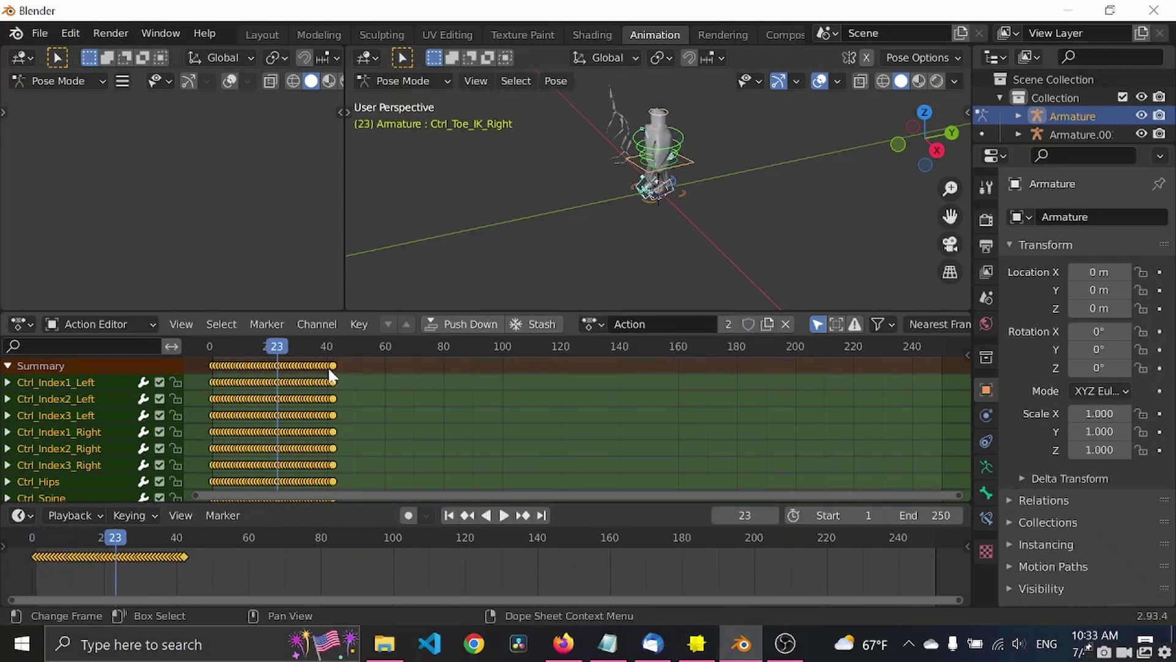
drag(283, 353, 209, 348)
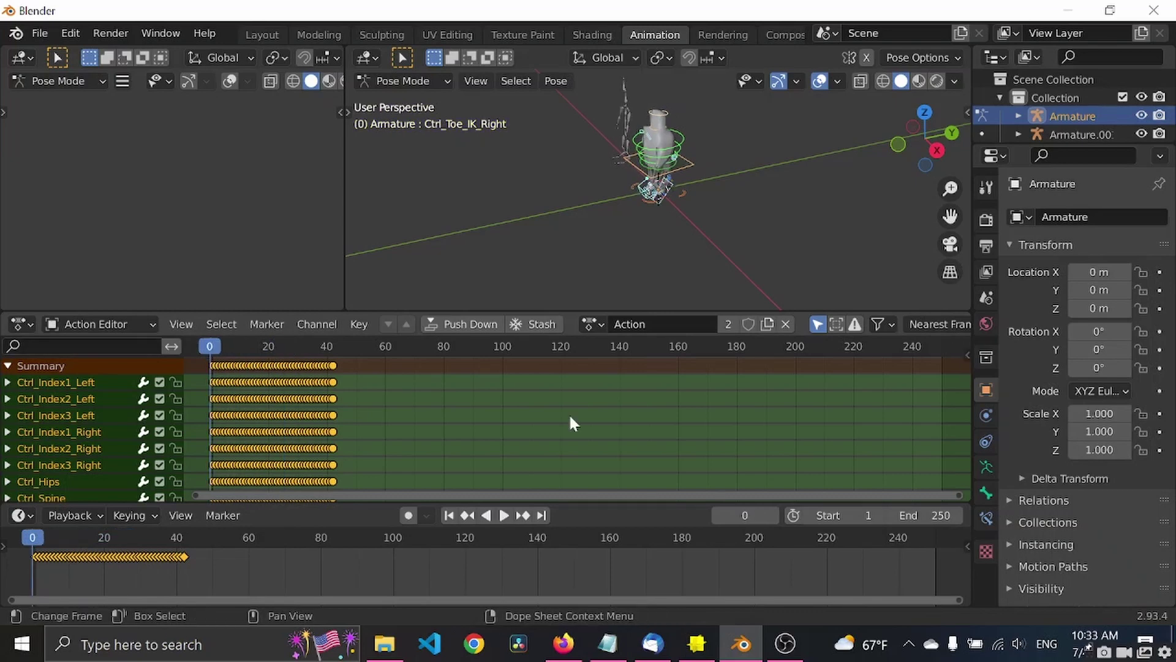
key(space)
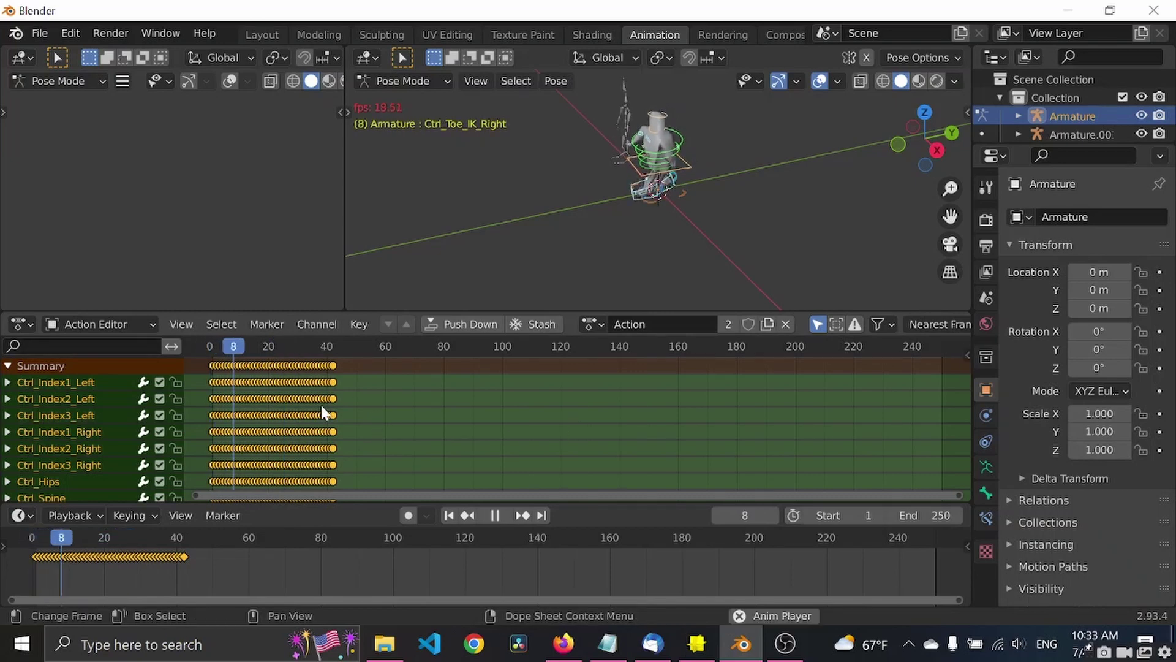
key(space)
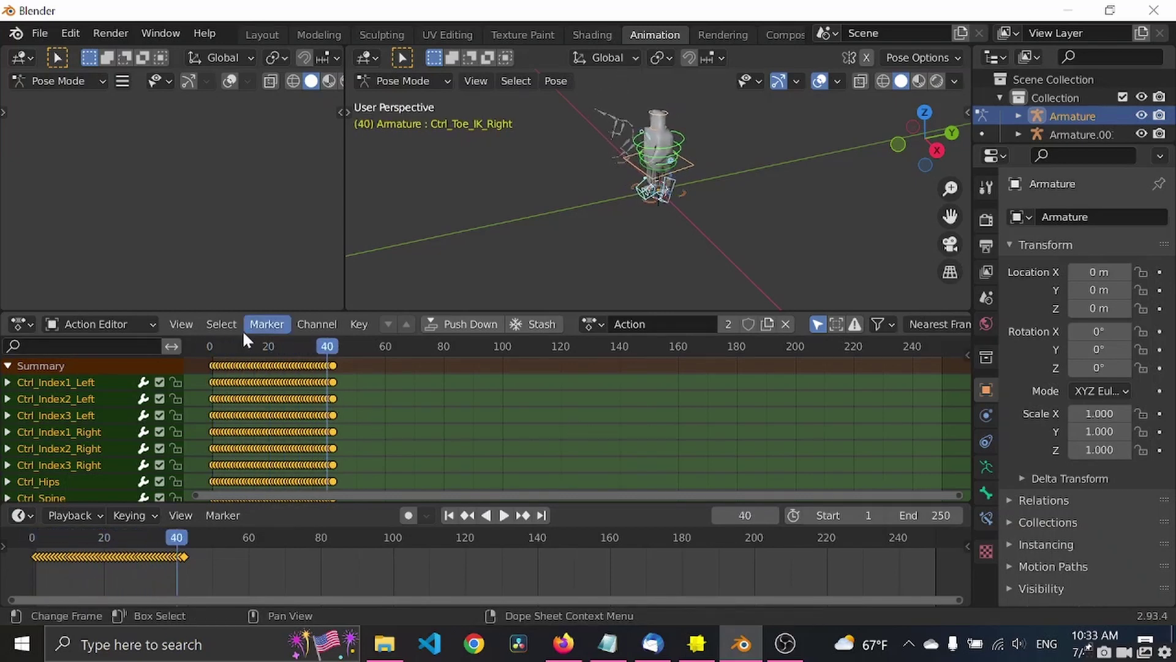
drag(329, 349, 207, 346)
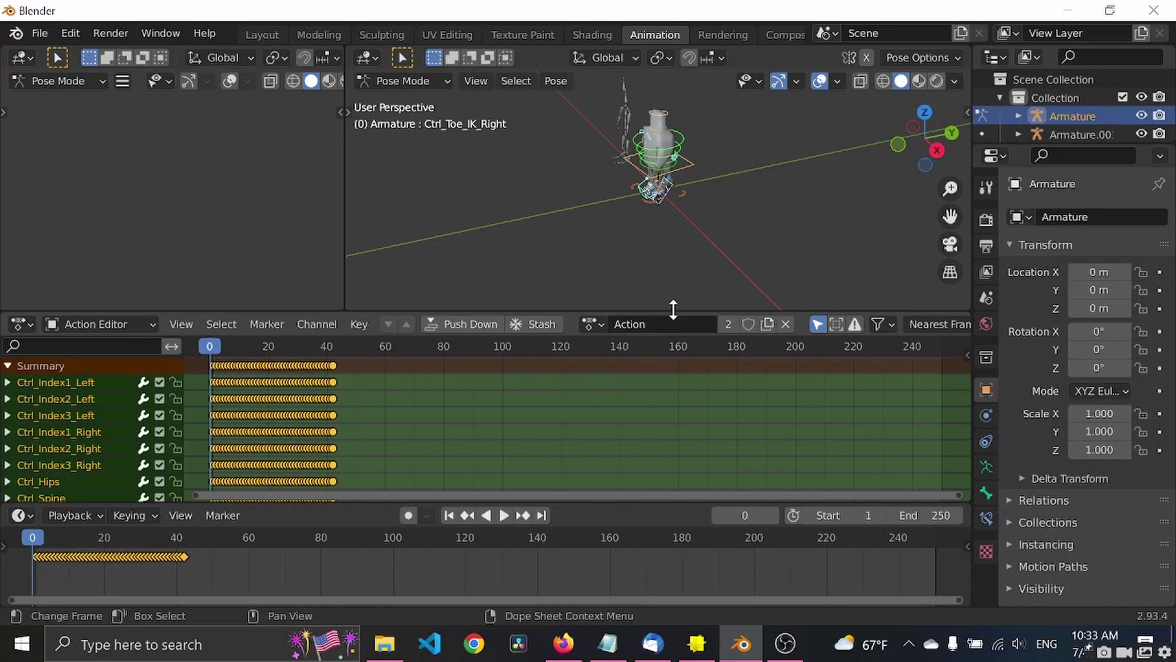
Step: Rename the action to 'Walk'
double_click(665, 324)
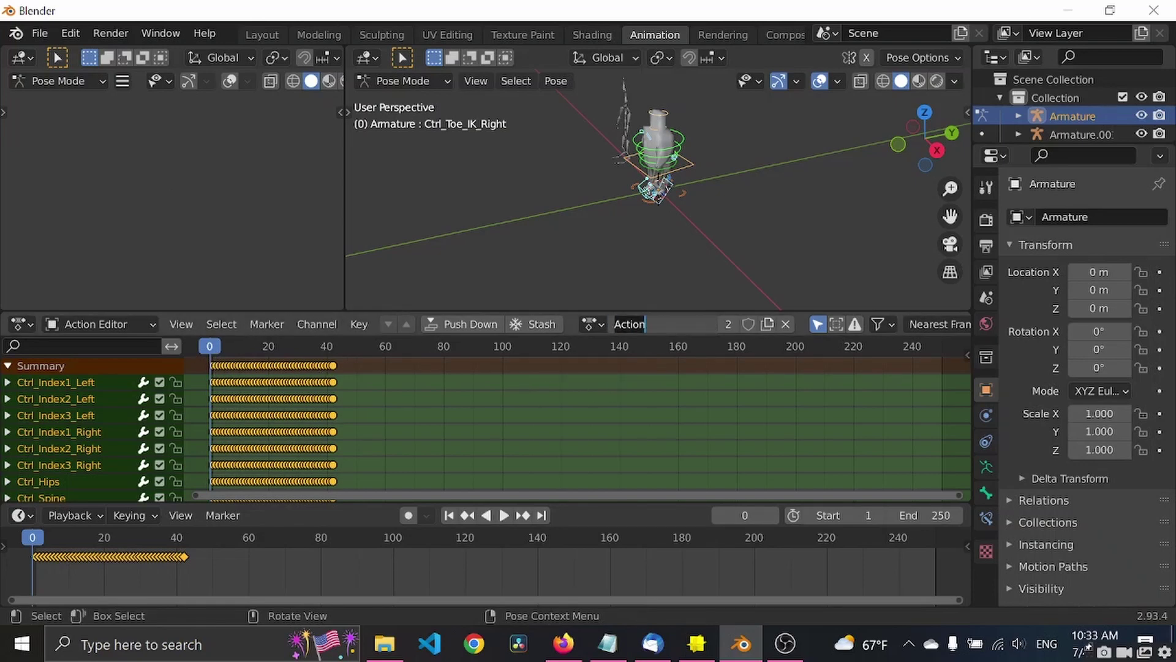
text(Walk)
key(Return)
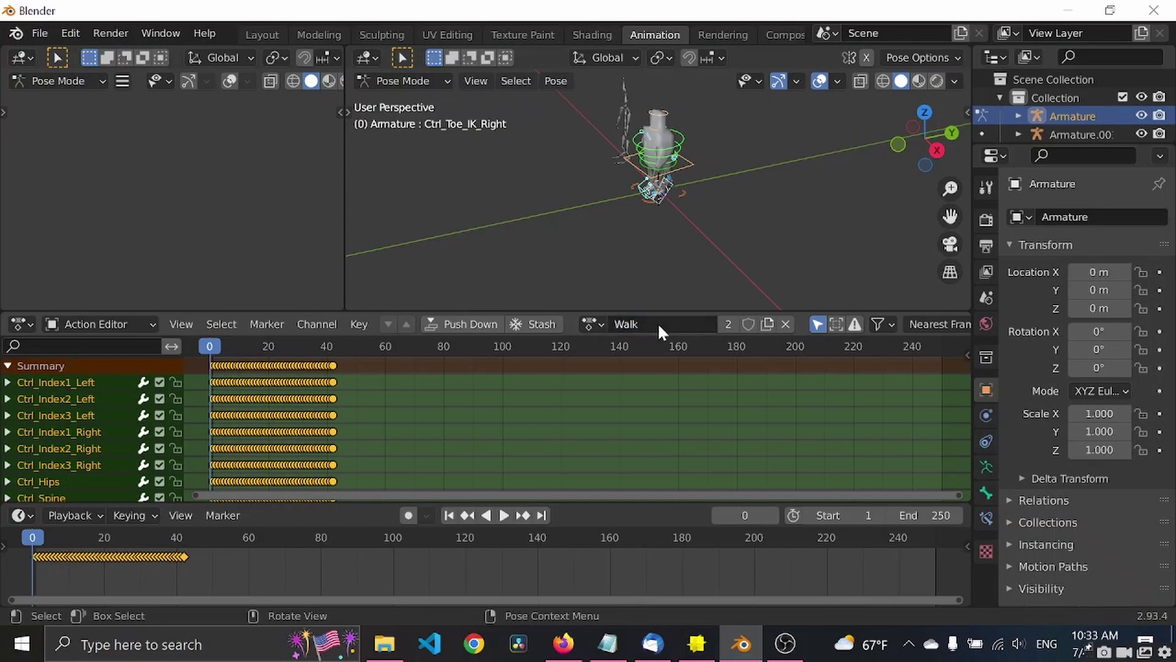
Step: Give Walk a fake user, switch to Dying and back to Walk, then resize the editors
click(748, 324)
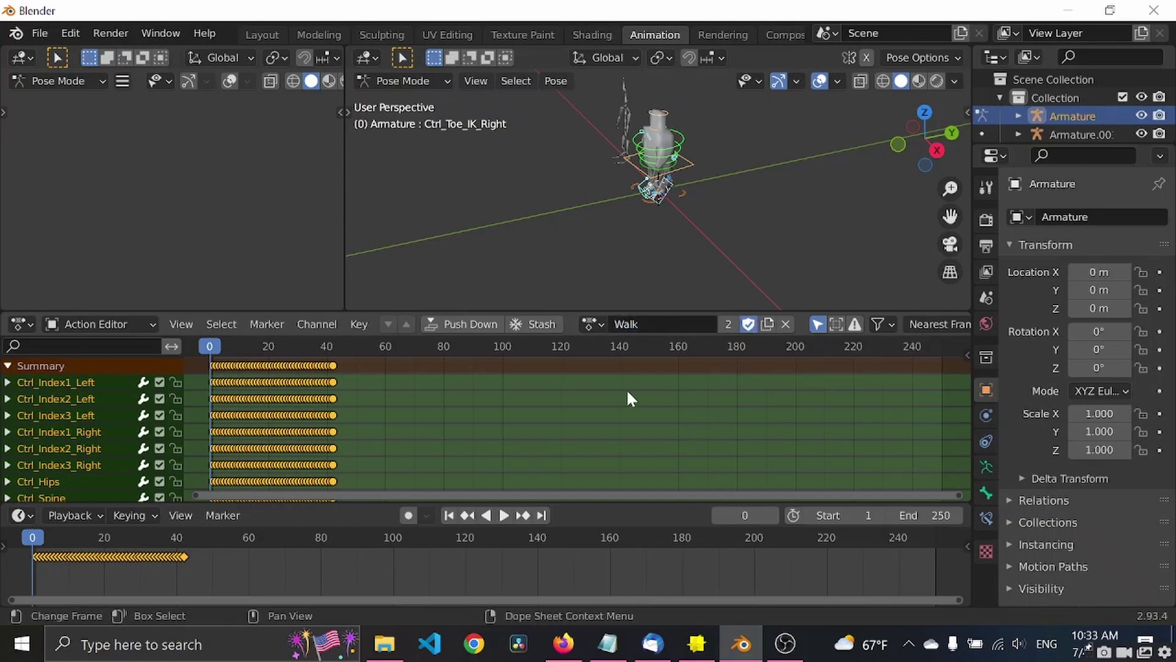
click(633, 320)
click(592, 324)
click(592, 324)
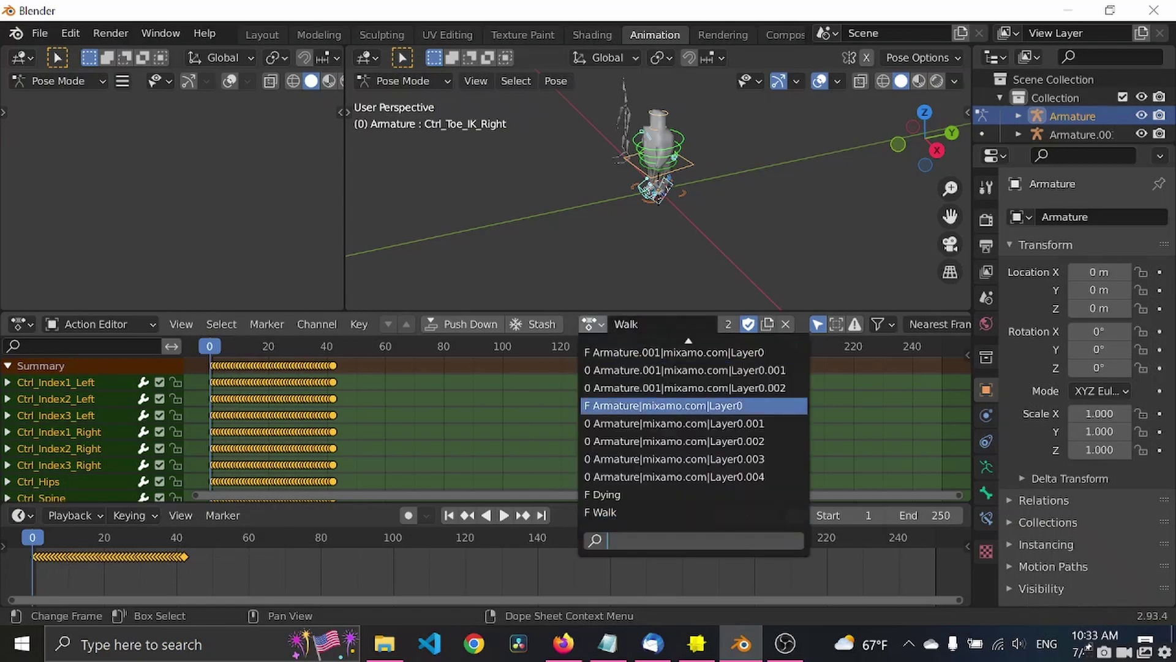
click(637, 494)
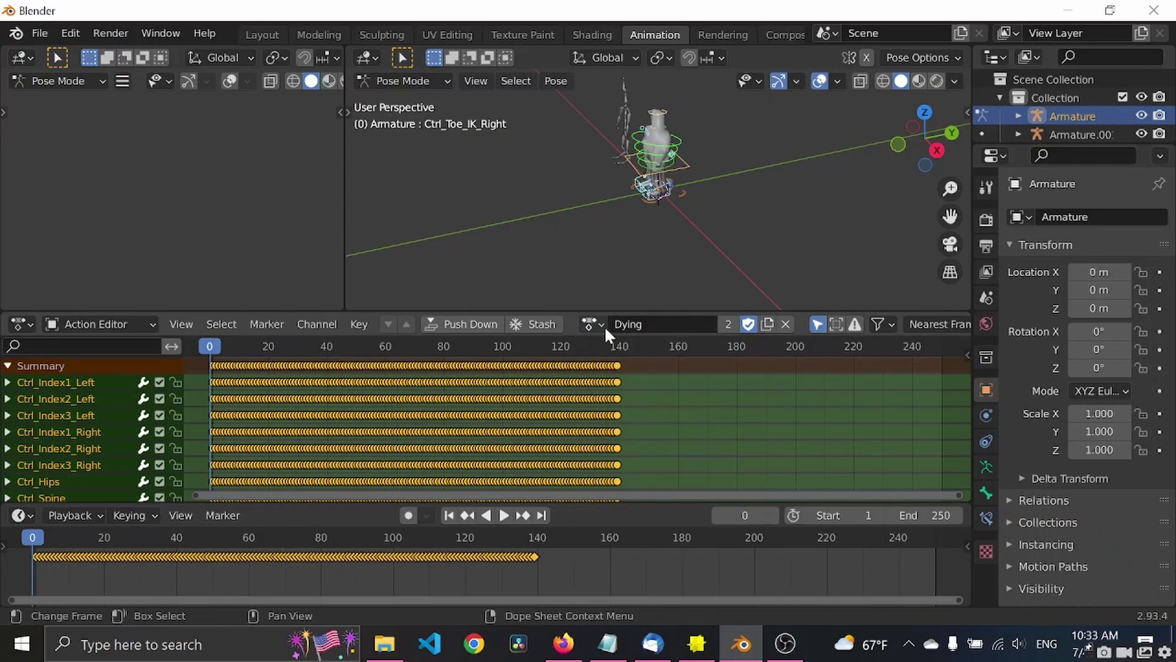
click(601, 324)
click(637, 512)
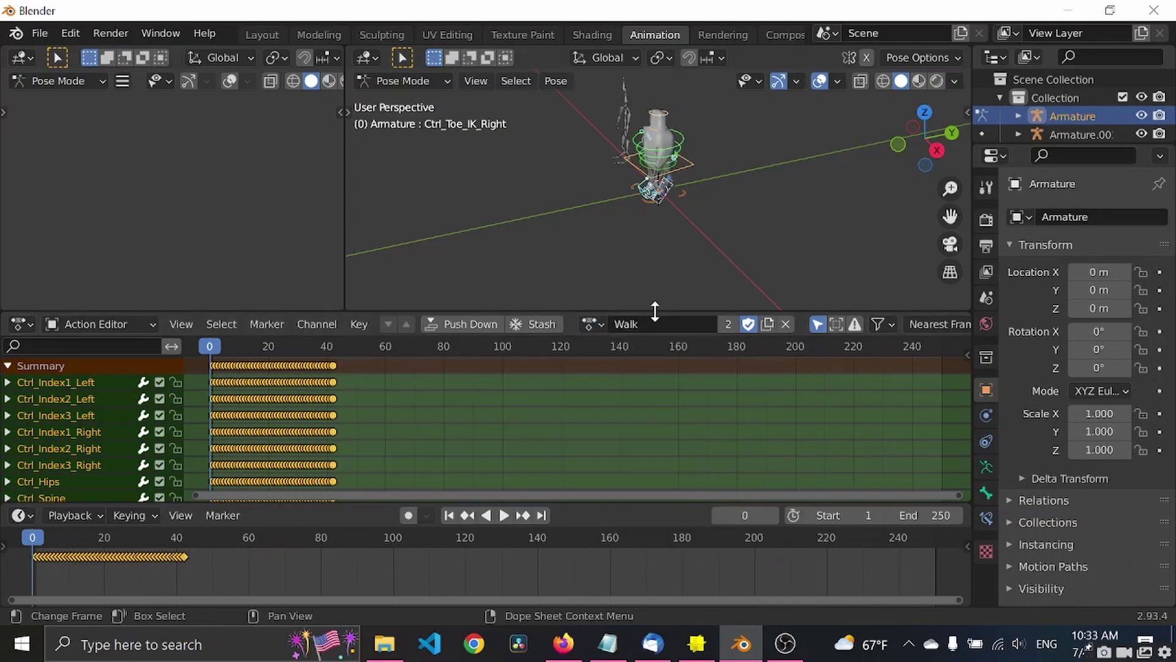
drag(655, 311, 620, 260)
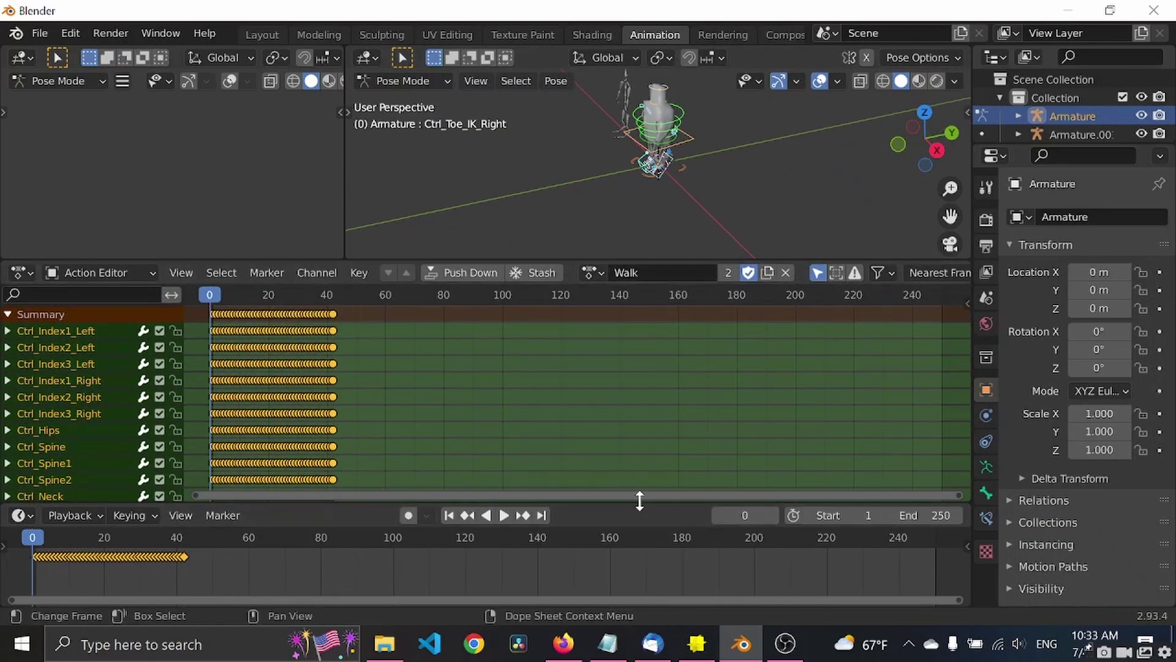
drag(635, 502, 649, 437)
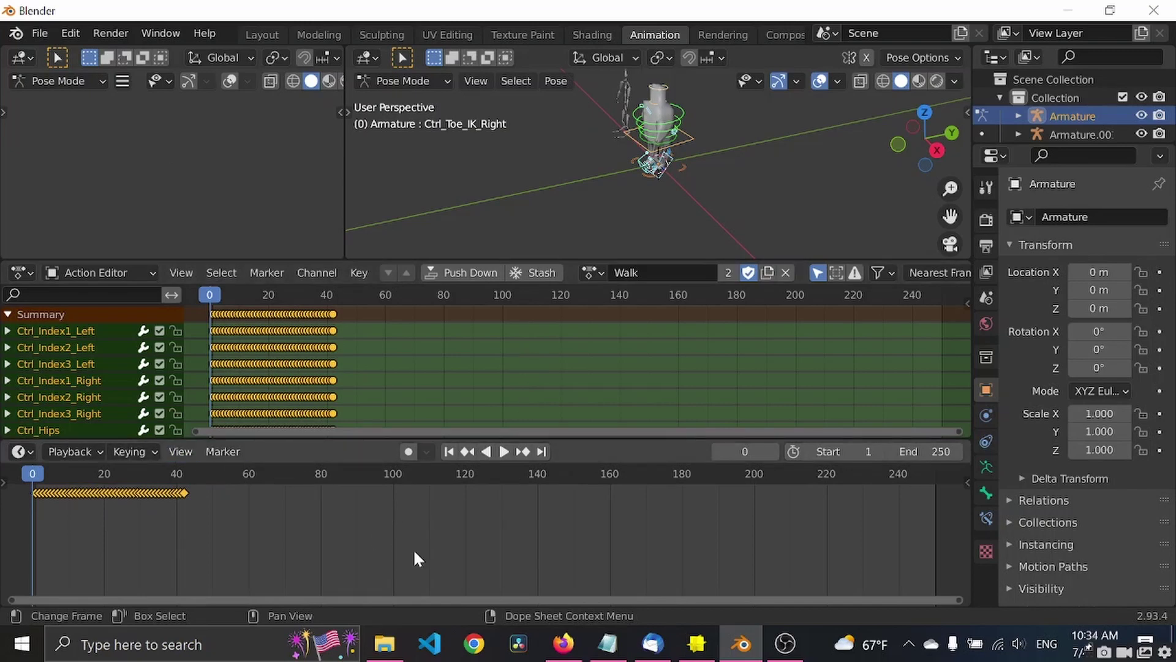
Step: Turn the bottom timeline into an enlarged Nonlinear Animation editor and deselect the rig's bones
click(22, 452)
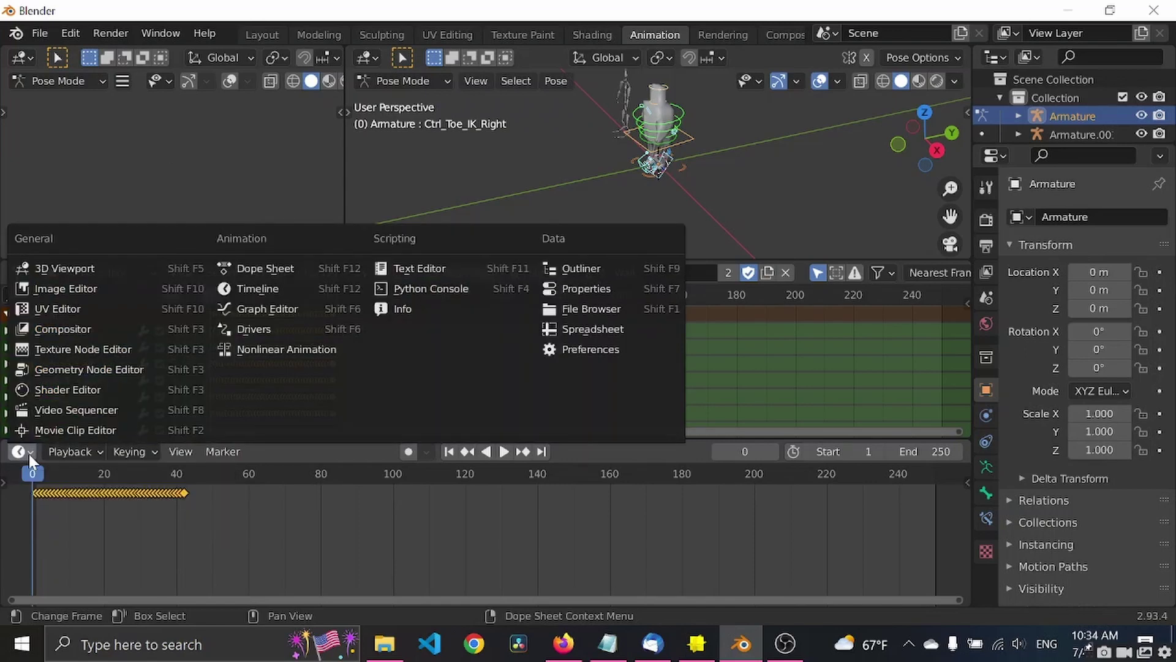
click(277, 350)
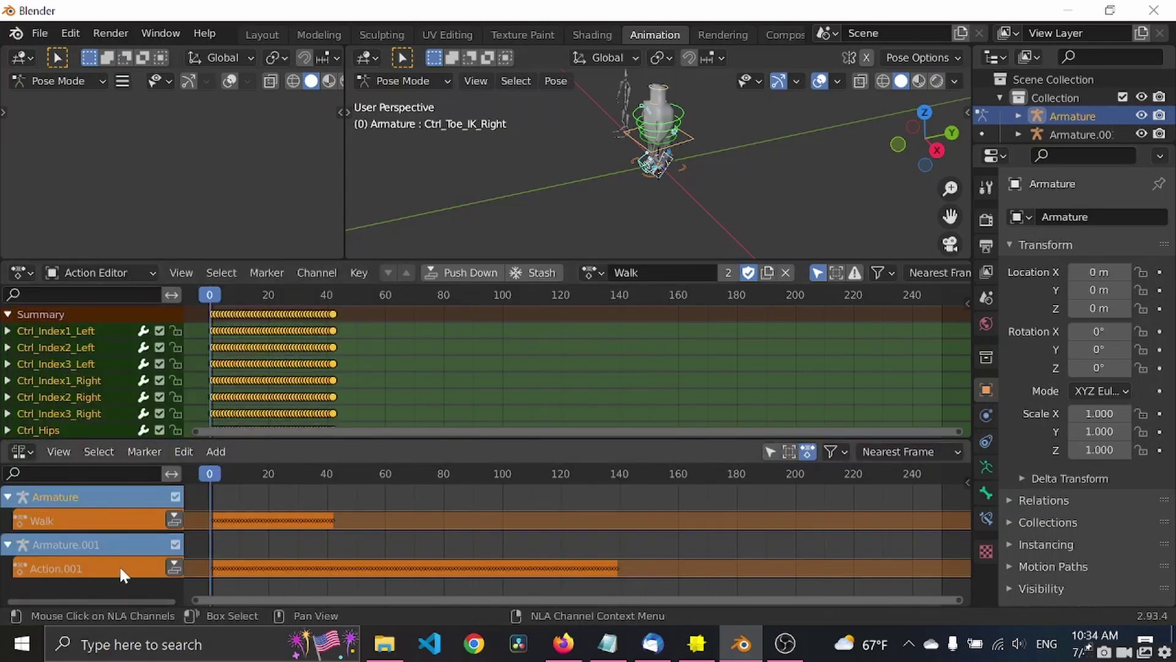
drag(318, 437, 344, 373)
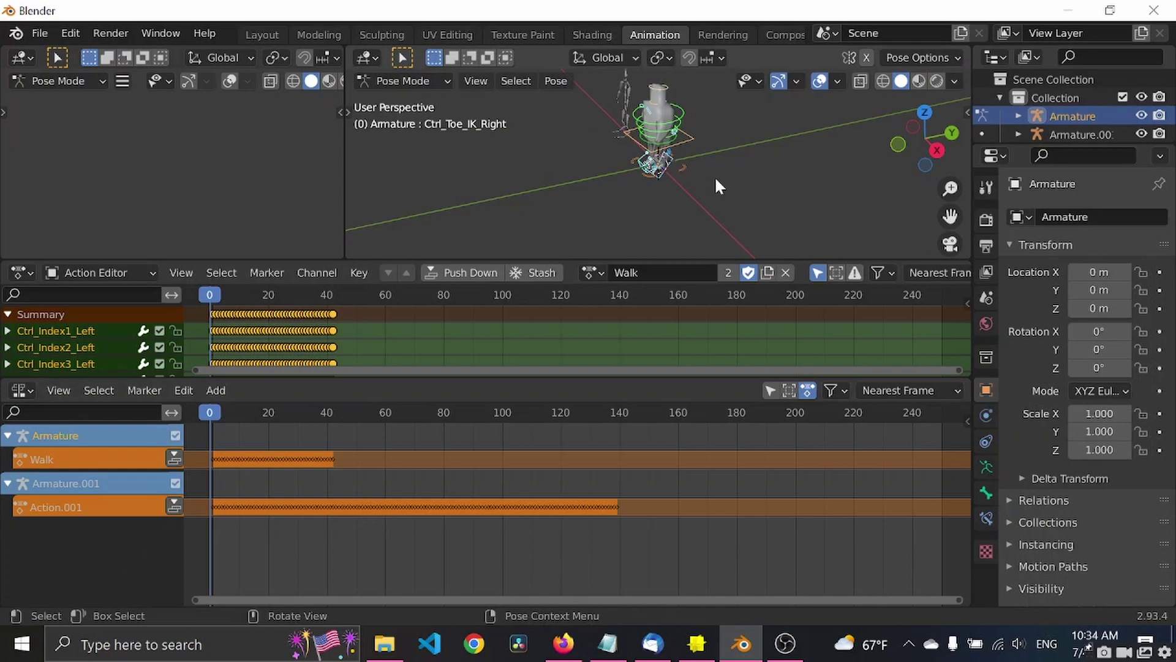
click(625, 96)
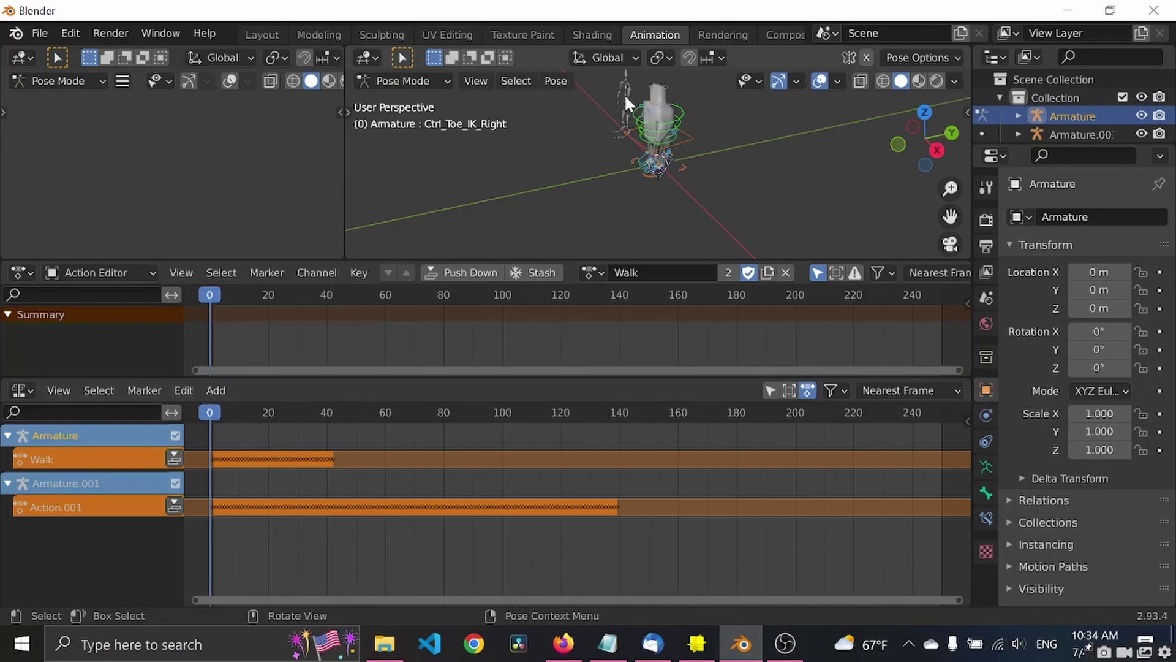
Step: Delete the Armature.001 skeleton in the Layout workspace, then return to the Animation workspace
middle_drag(649, 171, 802, 149)
click(257, 33)
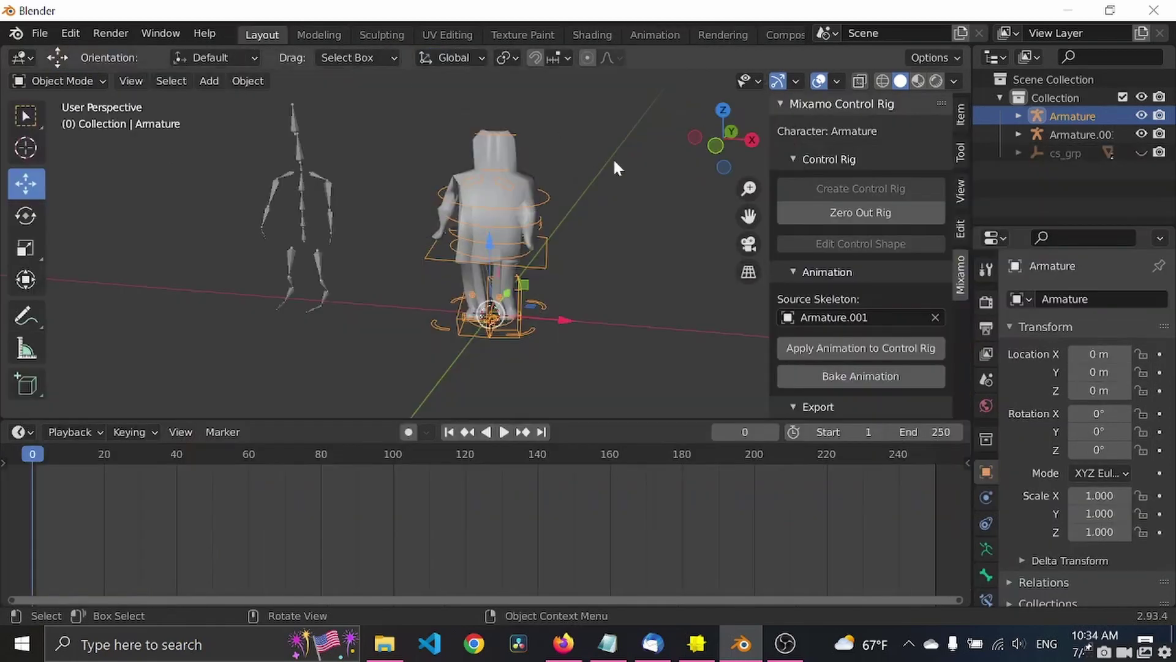
click(298, 190)
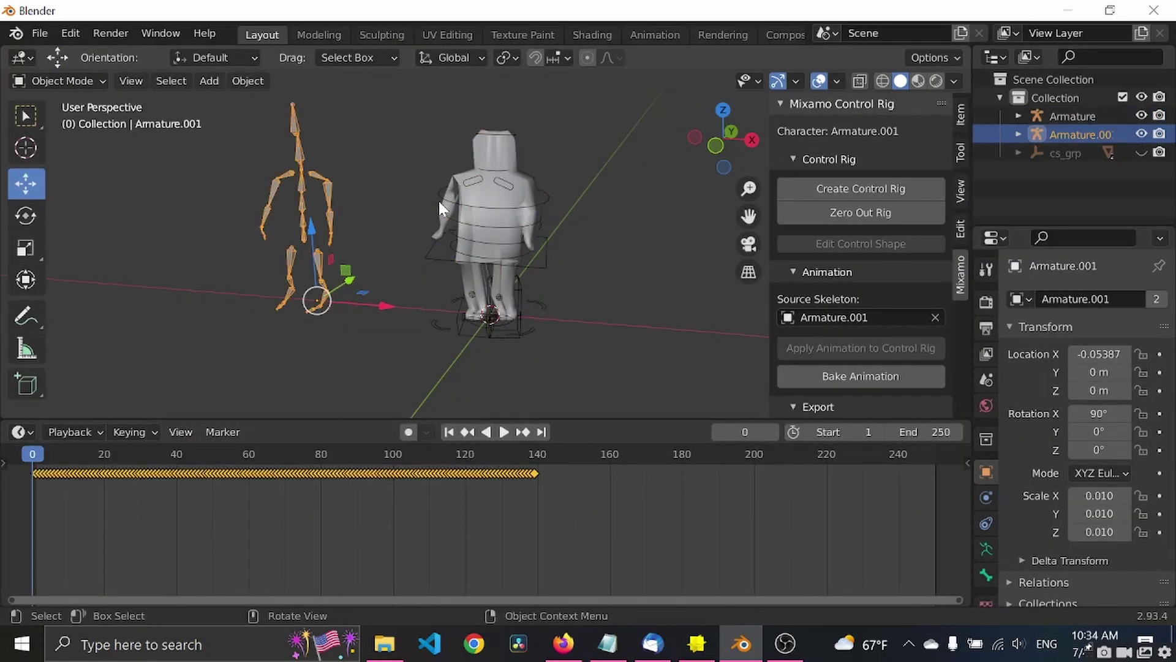
key(Delete)
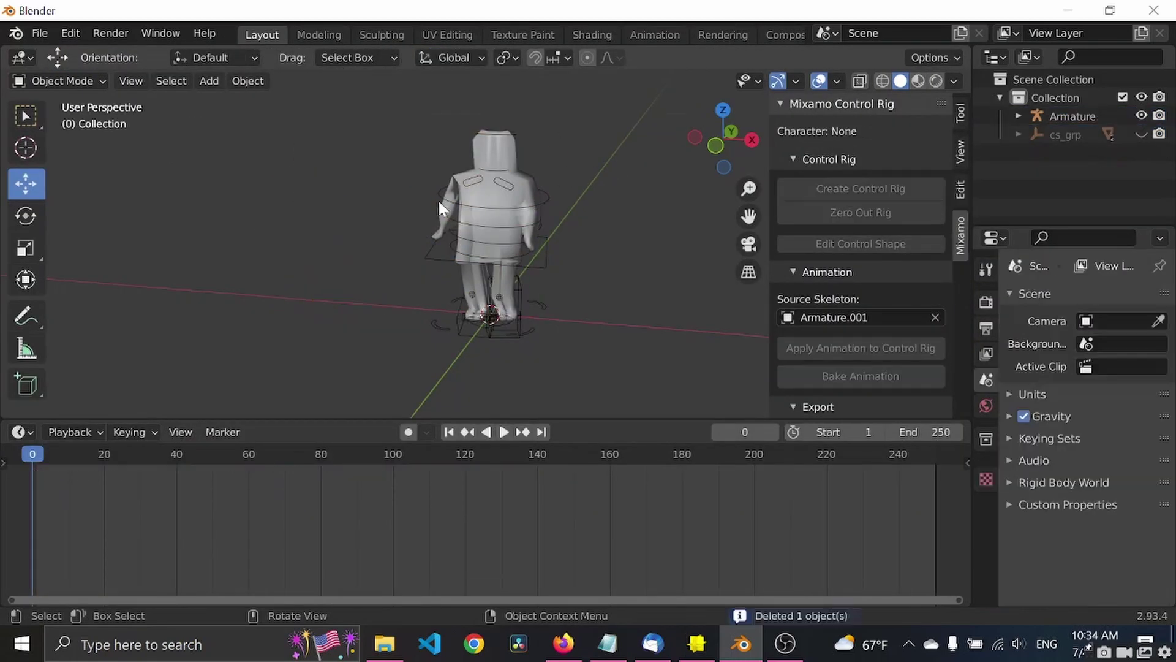
click(671, 35)
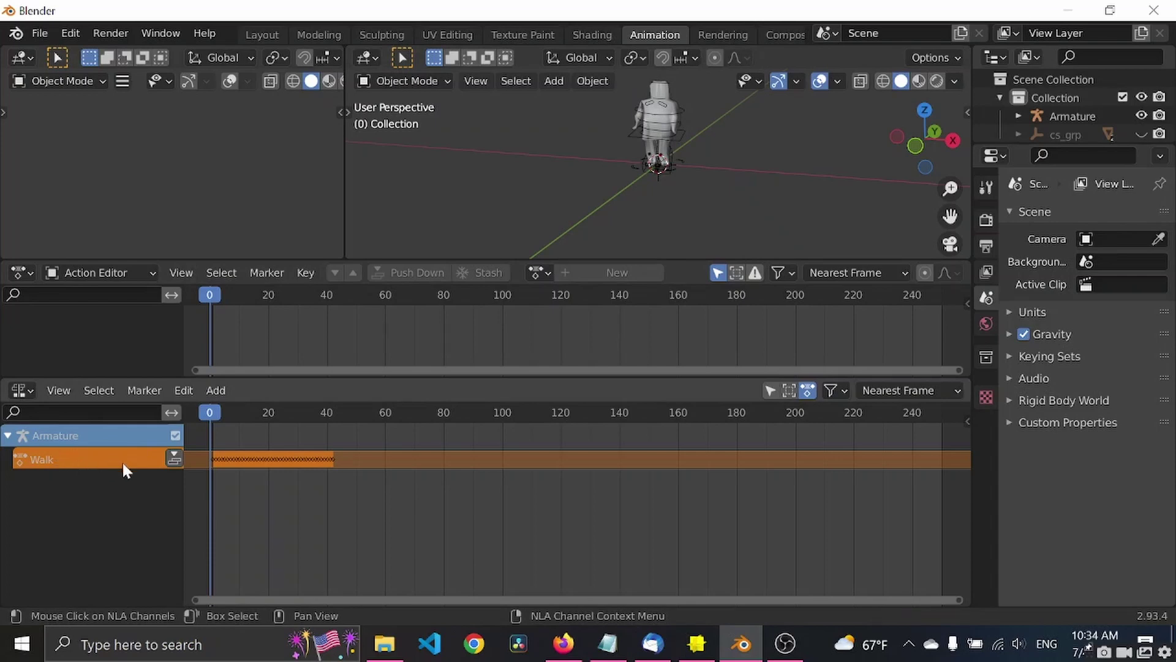
Step: Push Walk down to an NLA strip, then load Dying and push it onto its own track
click(172, 460)
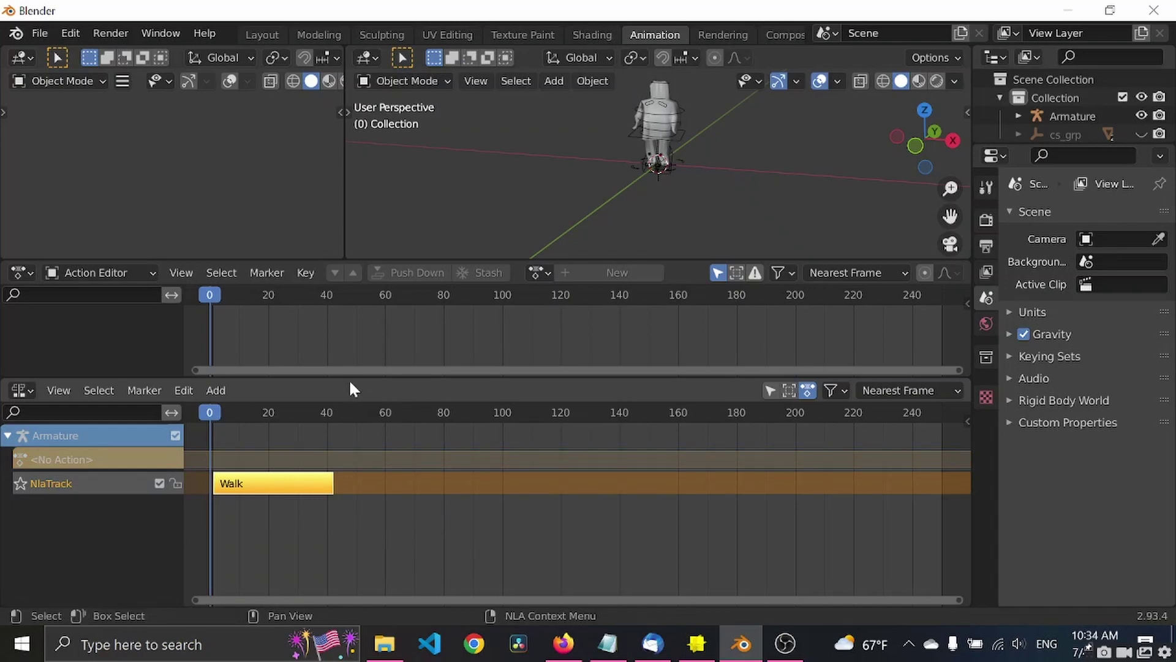
click(652, 121)
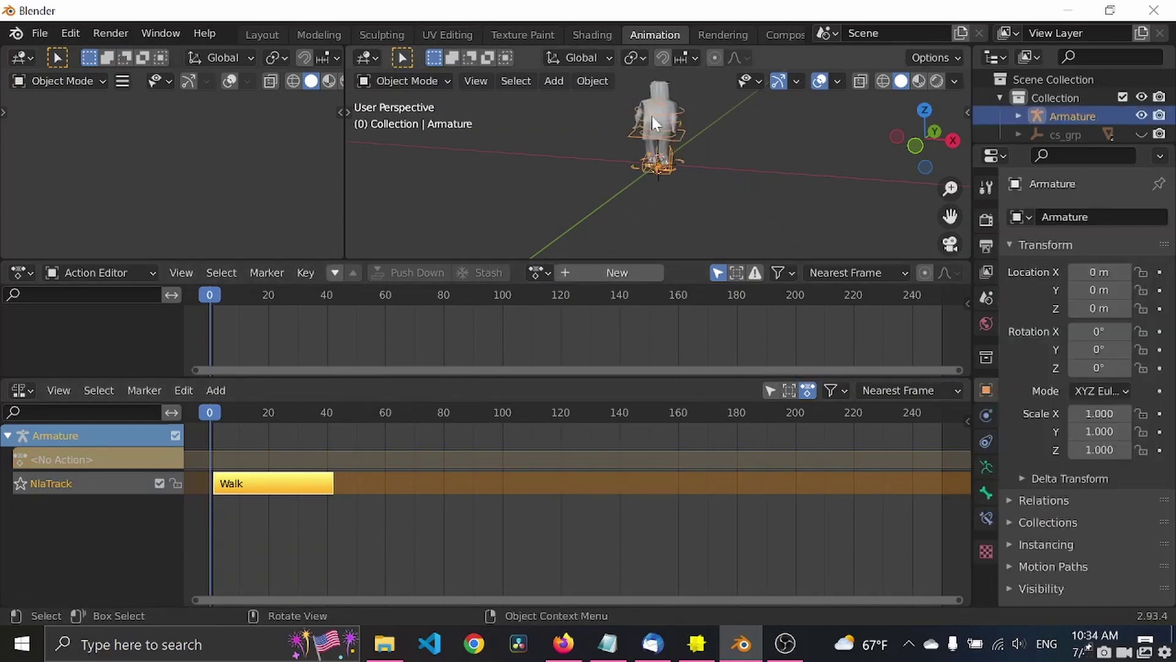
click(539, 272)
key(Down)
key(Down)
key(Down)
key(Down)
key(Down)
key(Down)
key(Down)
key(Down)
key(Down)
key(Down)
key(Down)
key(Down)
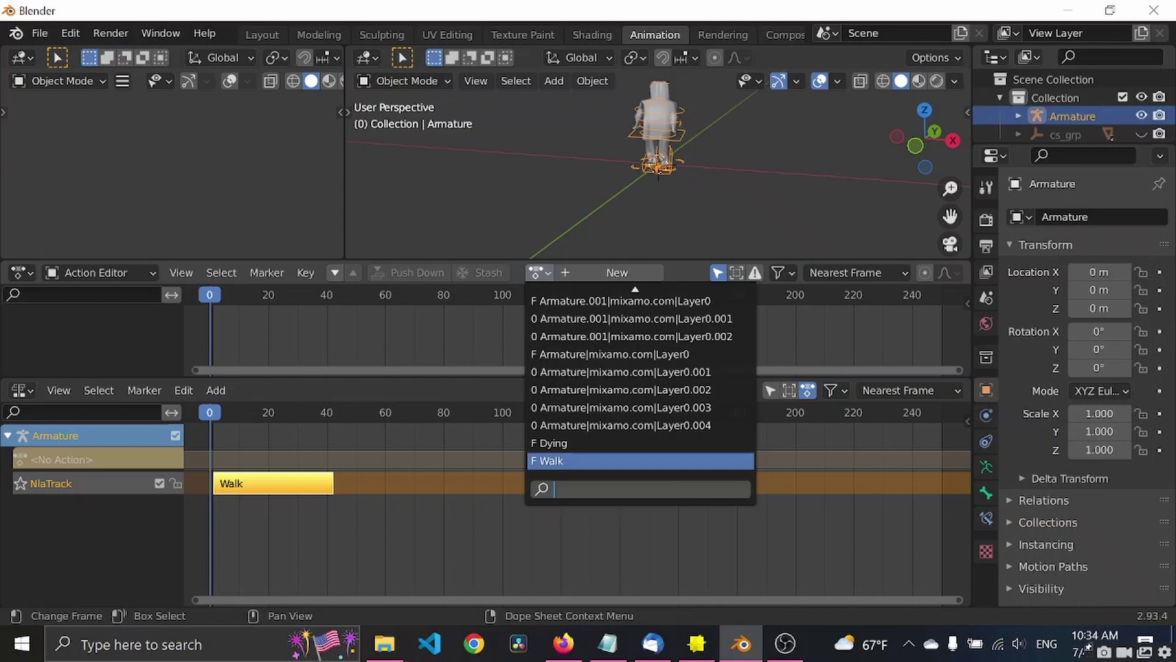
click(587, 440)
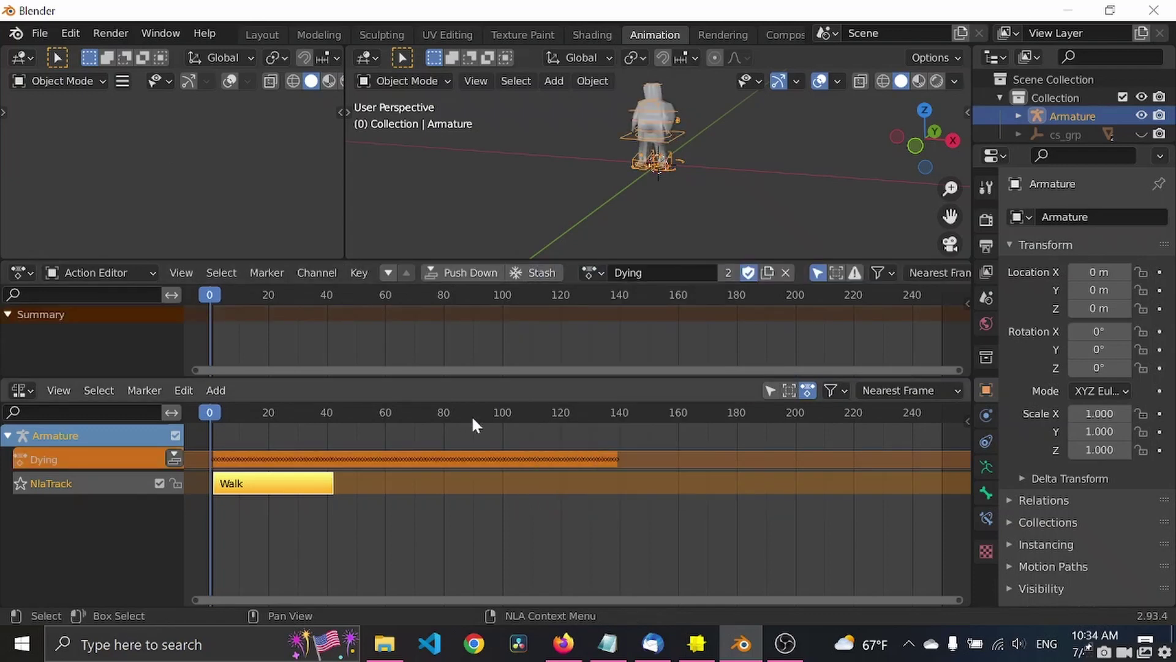
click(174, 458)
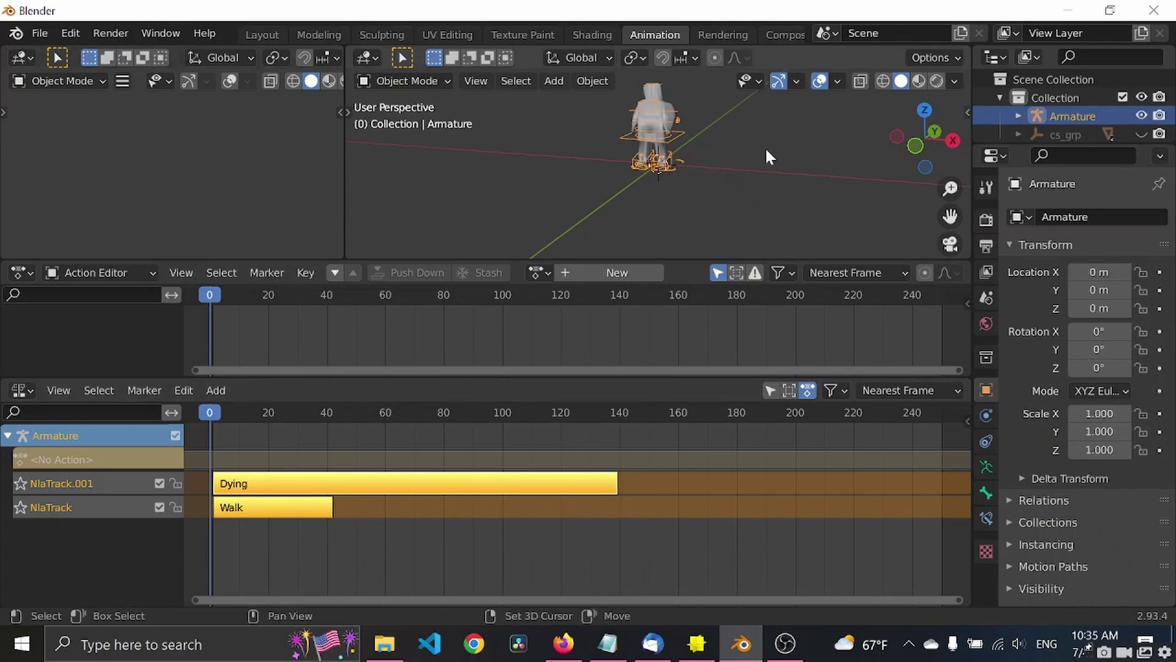
shift+middle_drag(765, 146, 762, 192)
Step: Open the File menu to begin exporting the character as FBX
click(40, 33)
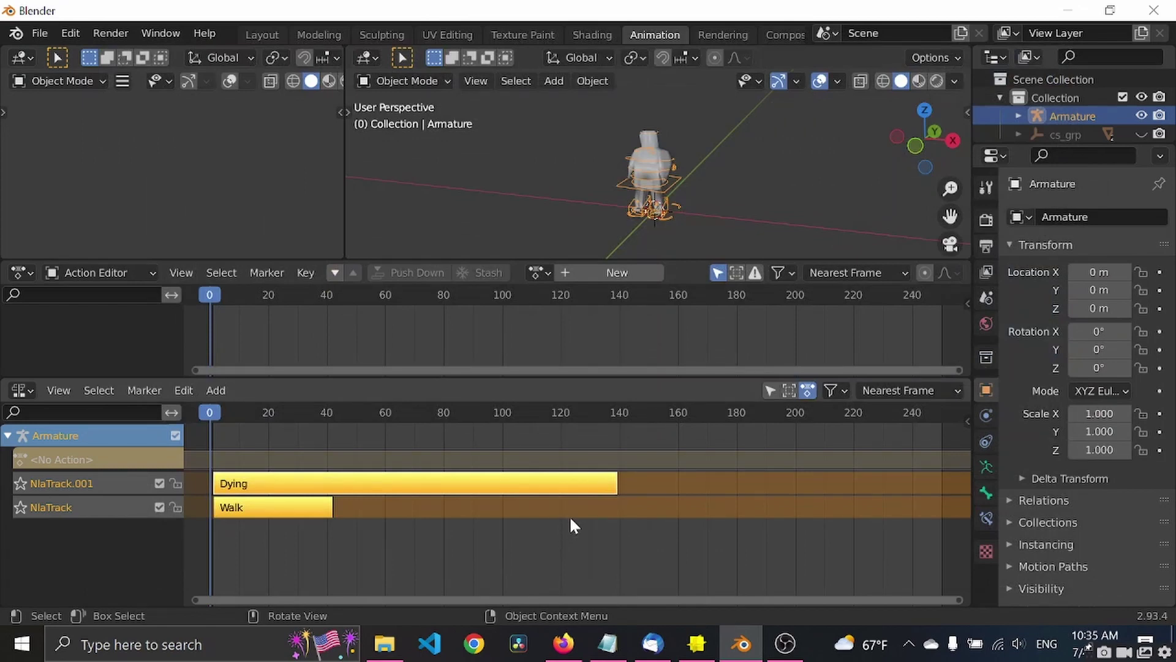
Step: Import multipleAnimationsRockMonster from Downloads into Lens Studio with the default FBX import options
click(697, 643)
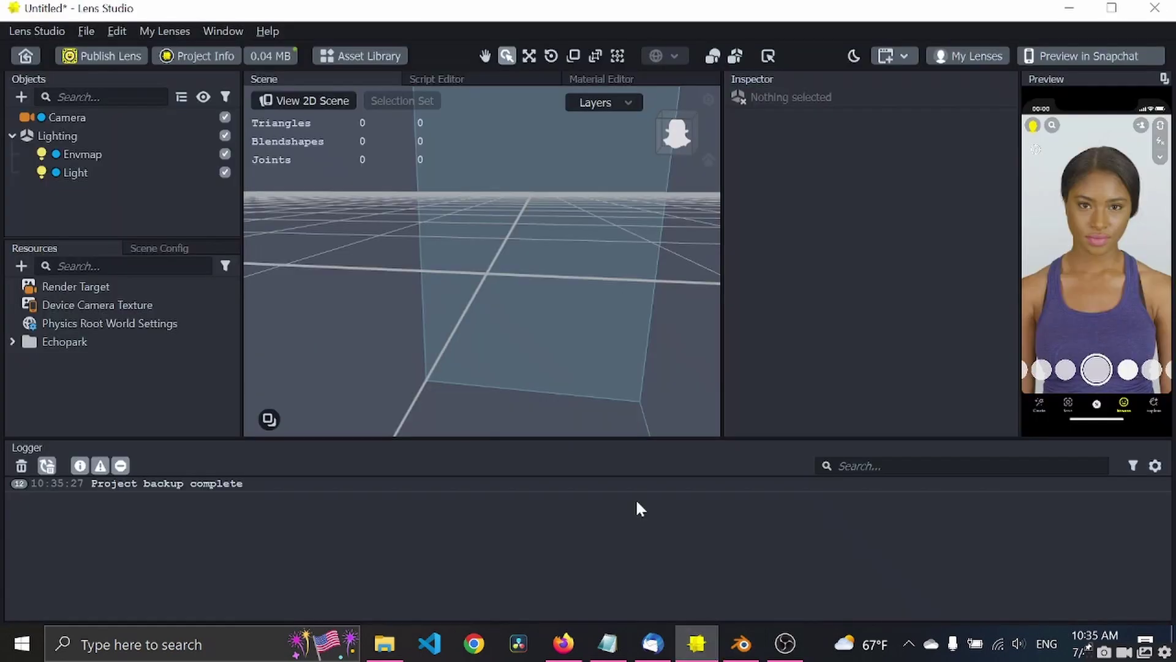
click(85, 31)
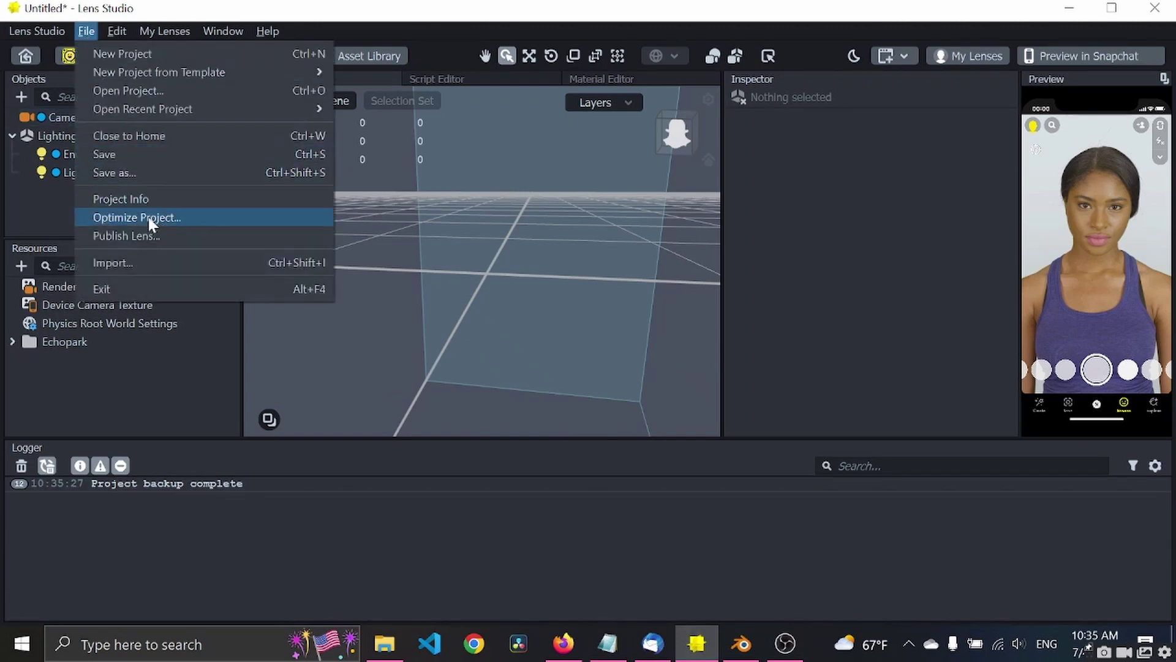
click(146, 260)
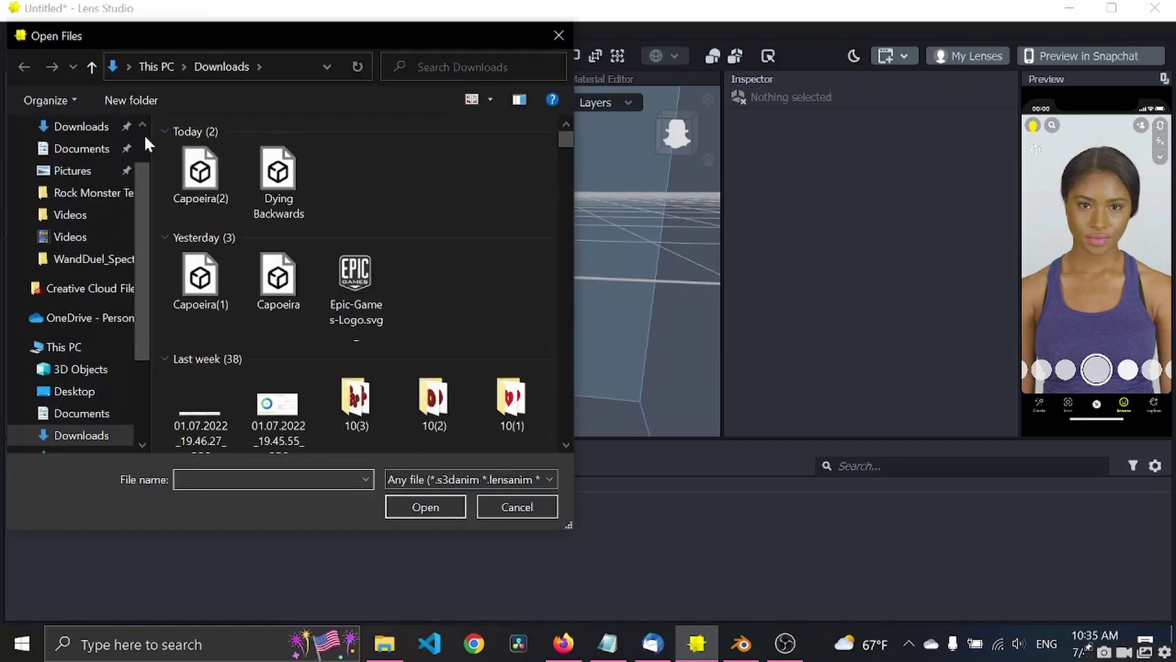
click(80, 126)
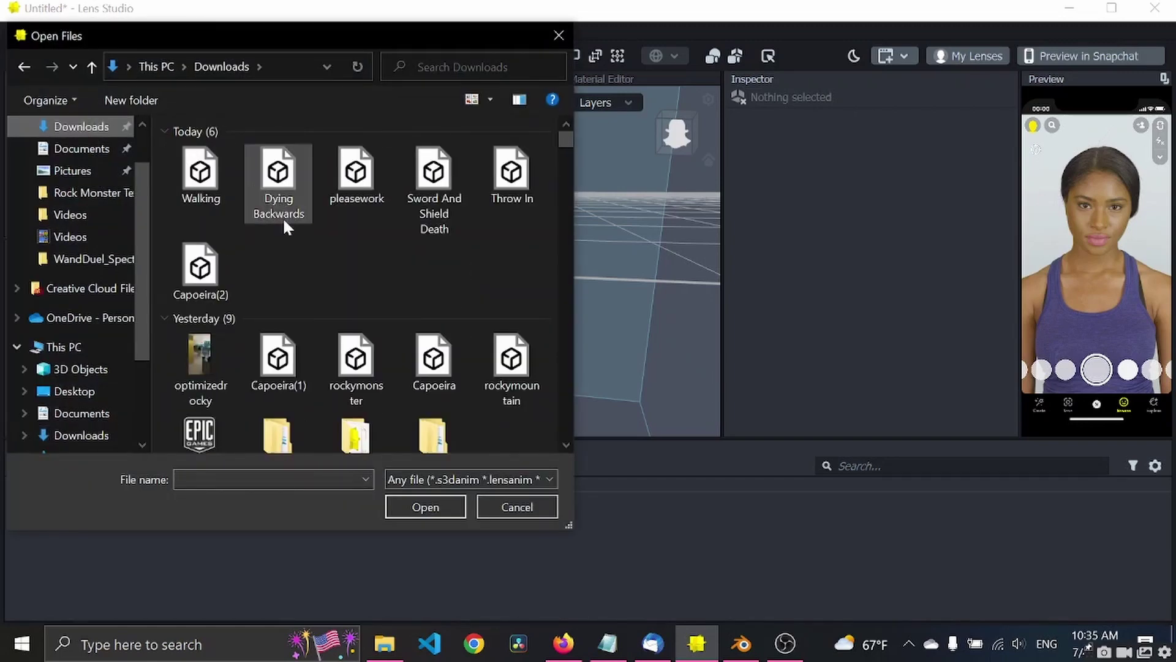
click(278, 267)
click(428, 506)
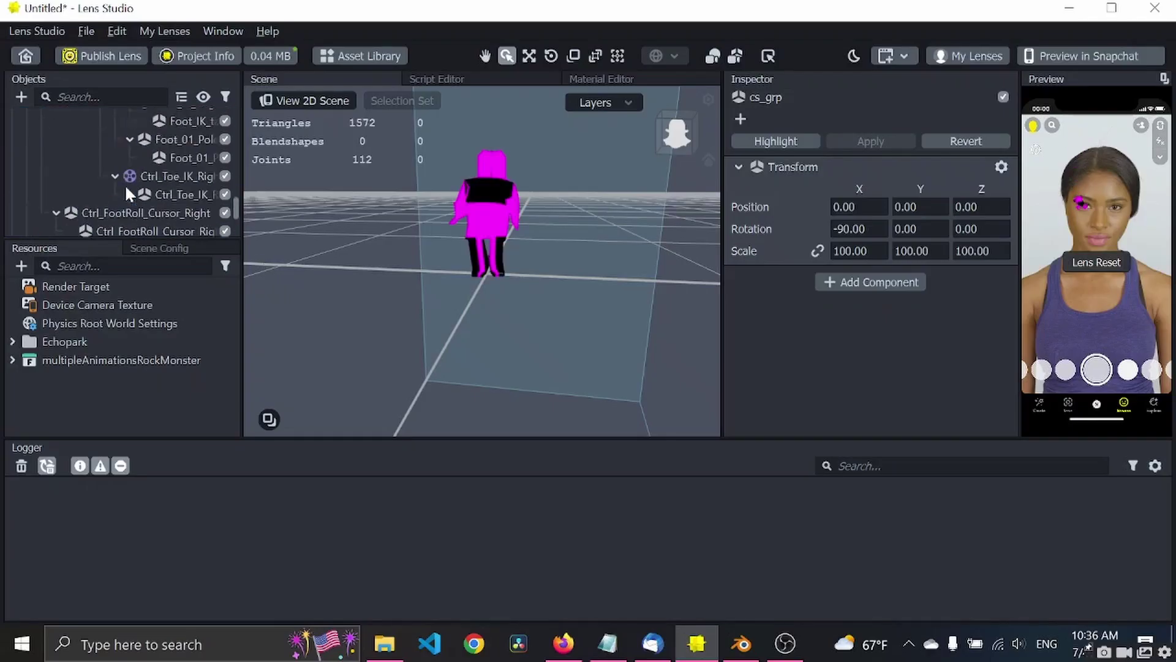
scroll(126, 181, up, 10)
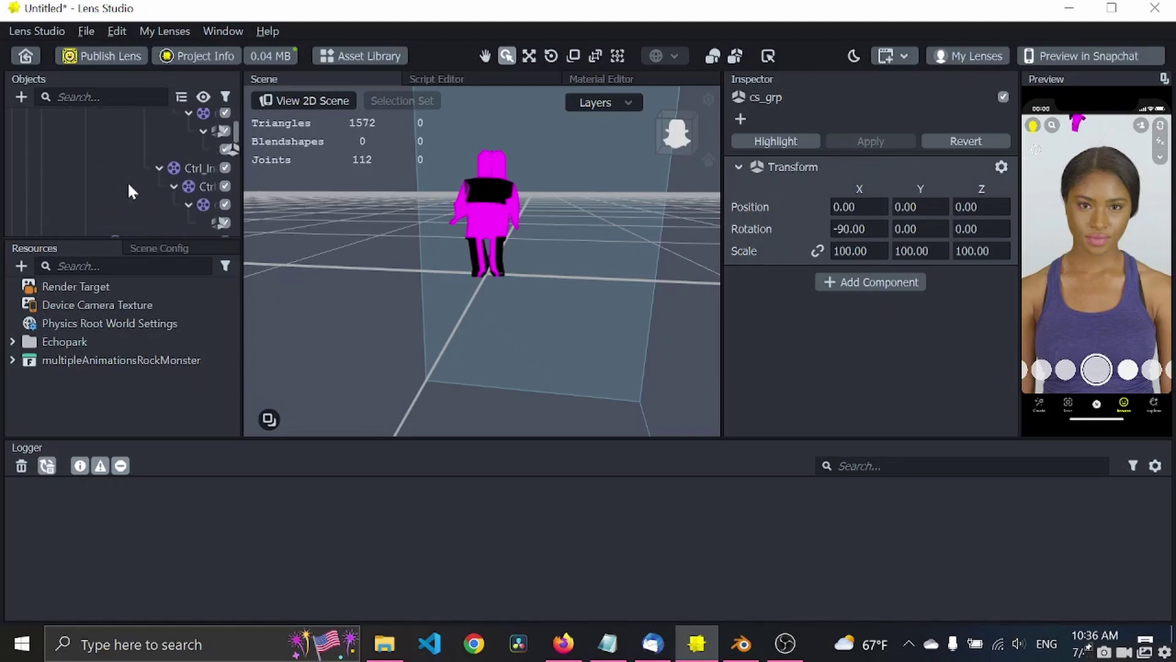
scroll(128, 181, up, 1)
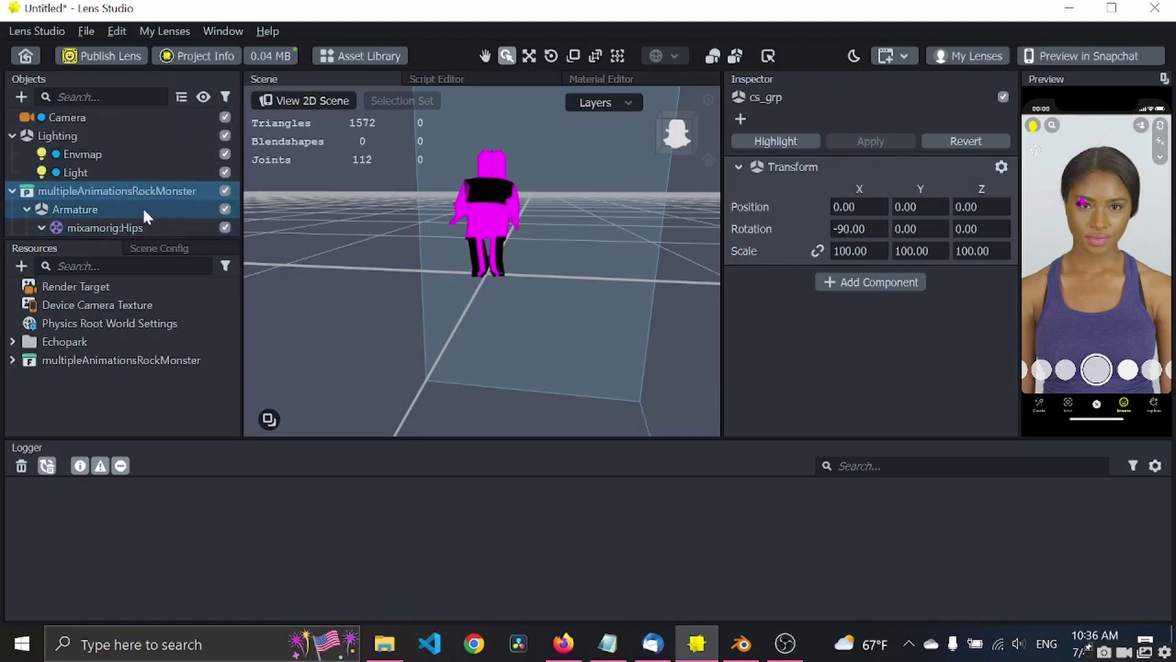
scroll(144, 207, down, 1)
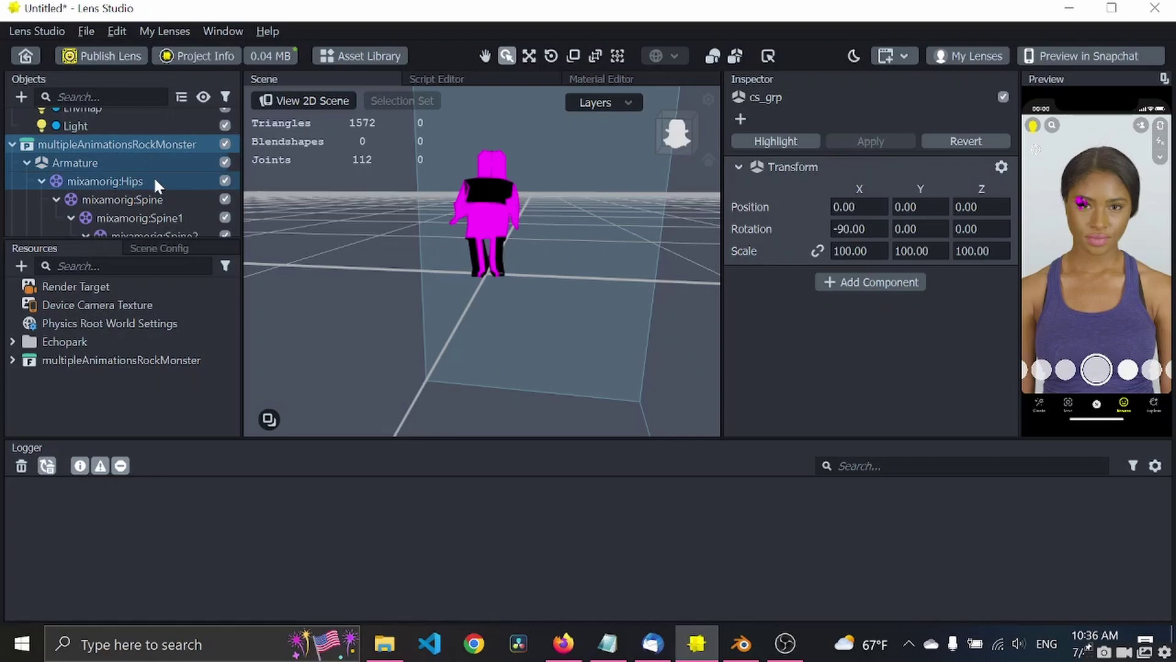
Step: Select multipleAnimationsRockMonster and untick the first batch of extra Armature clips in the Animation Mixer
click(159, 145)
scroll(762, 297, down, 3)
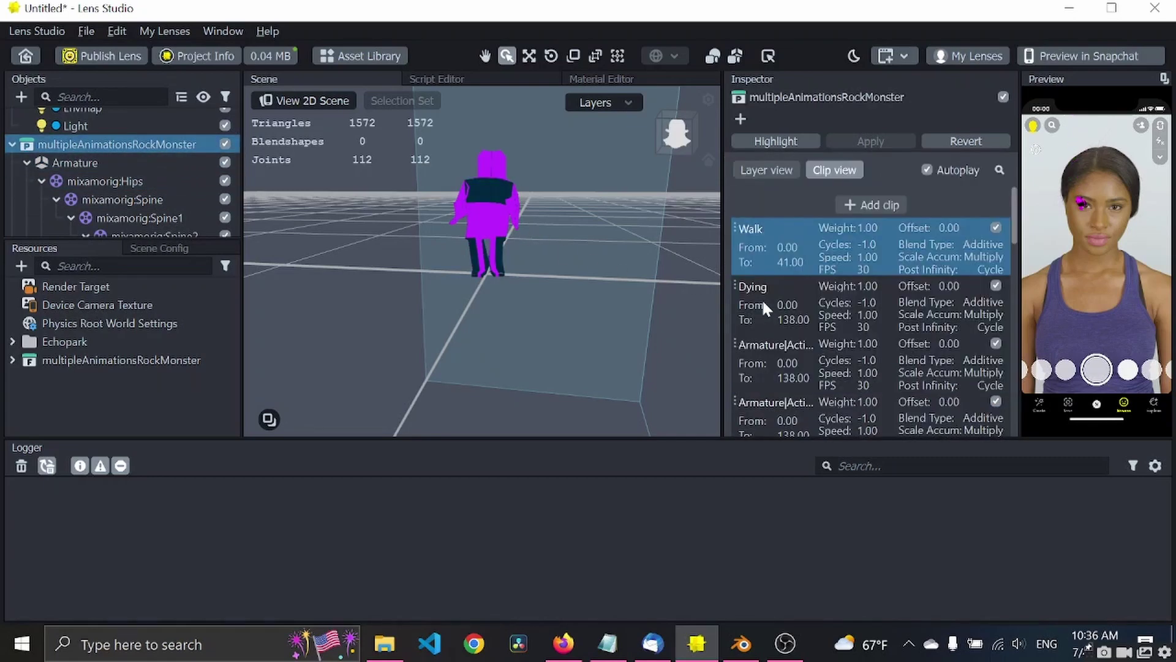
click(995, 343)
click(996, 402)
scroll(975, 384, down, 3)
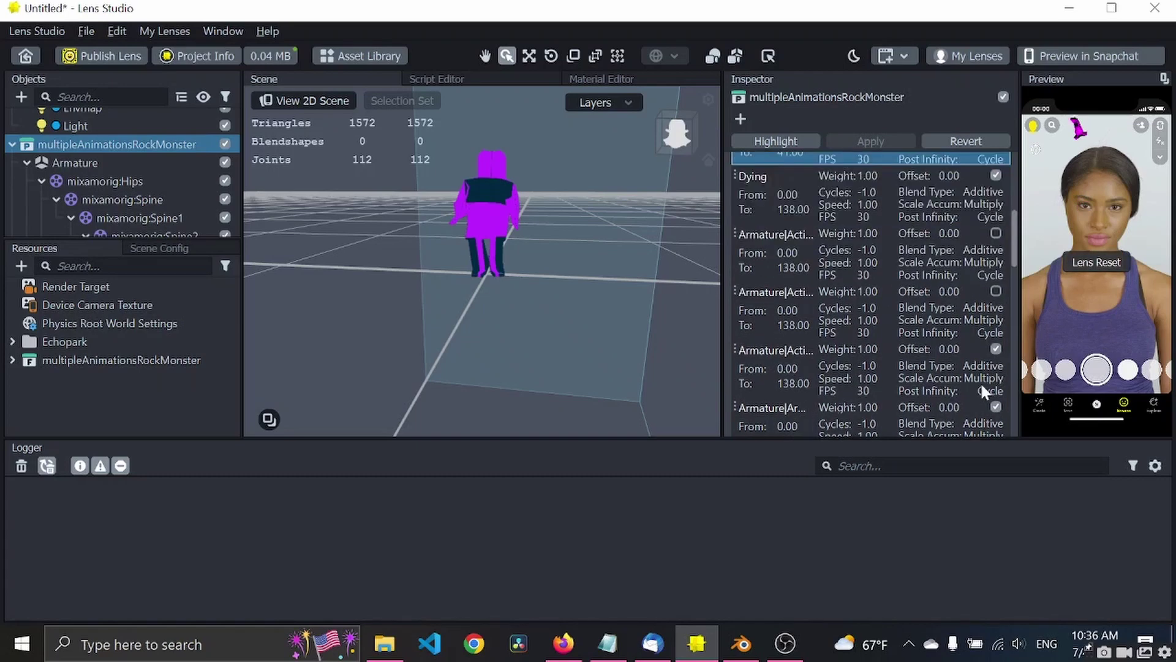
click(995, 349)
click(996, 408)
scroll(964, 368, down, 4)
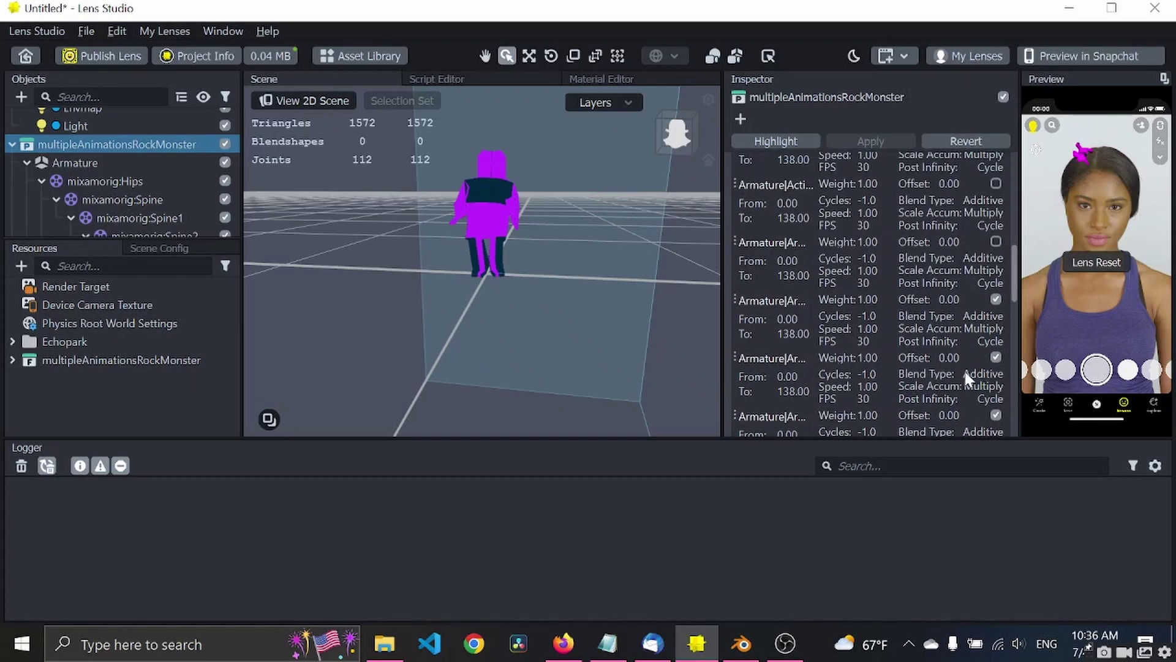
click(996, 301)
click(995, 415)
Step: Re-enable two clips switched off by mistake and untick the last Armature clip
click(996, 300)
scroll(928, 311, down, 5)
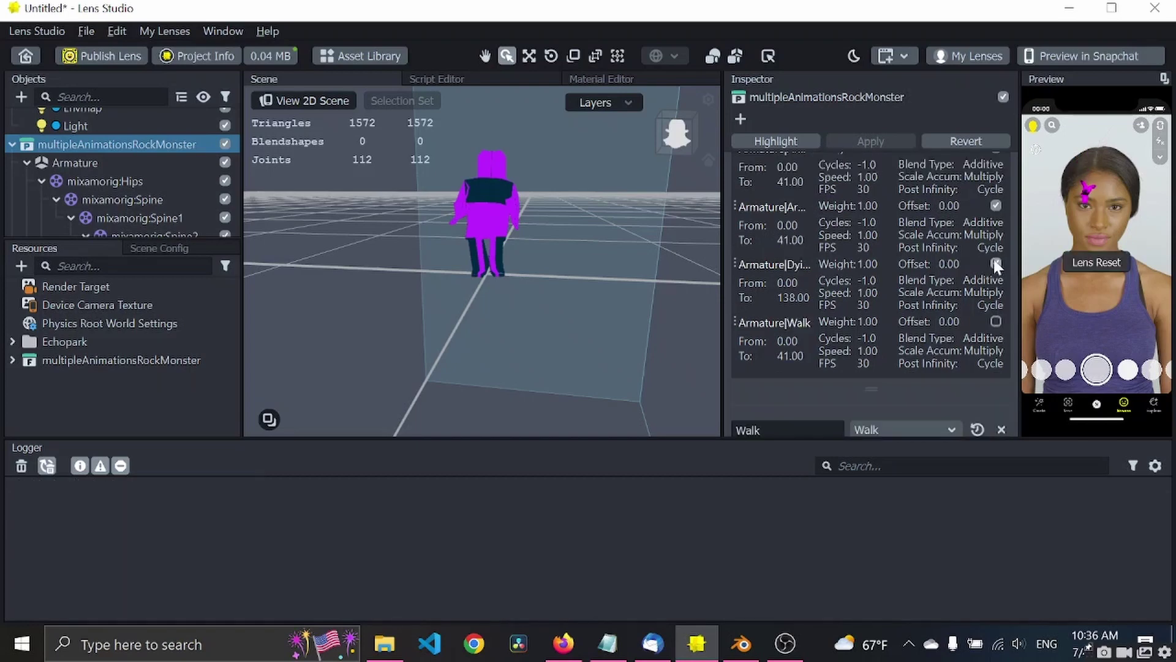
click(996, 206)
scroll(898, 304, up, 10)
scroll(898, 304, down, 6)
click(996, 419)
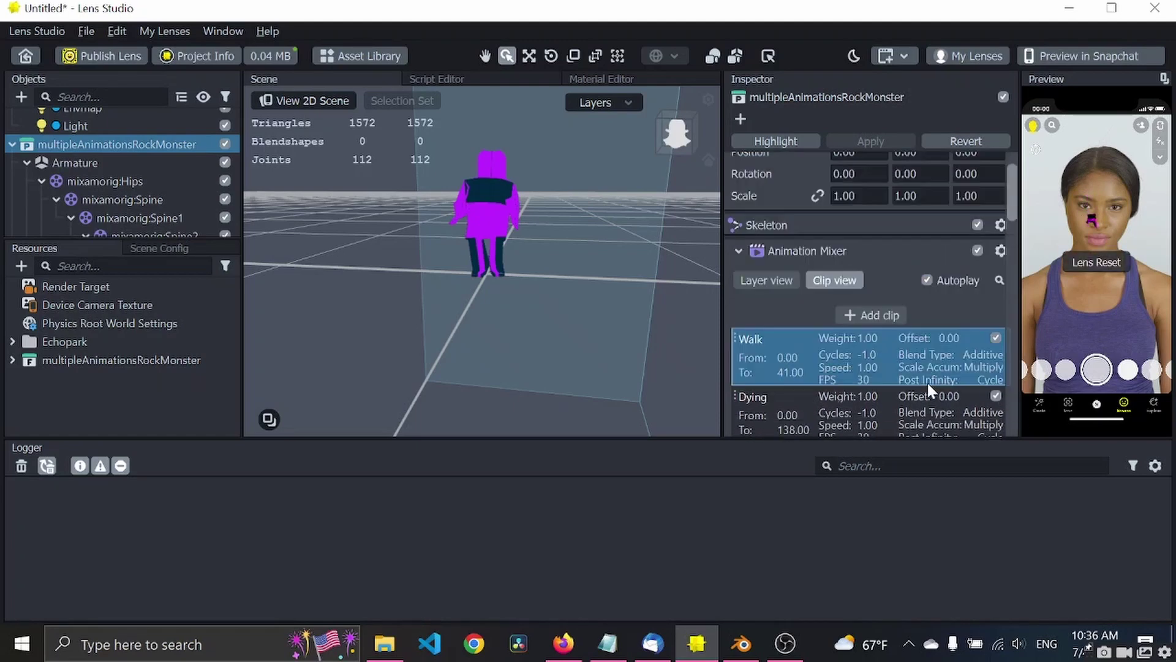
scroll(927, 381, down, 3)
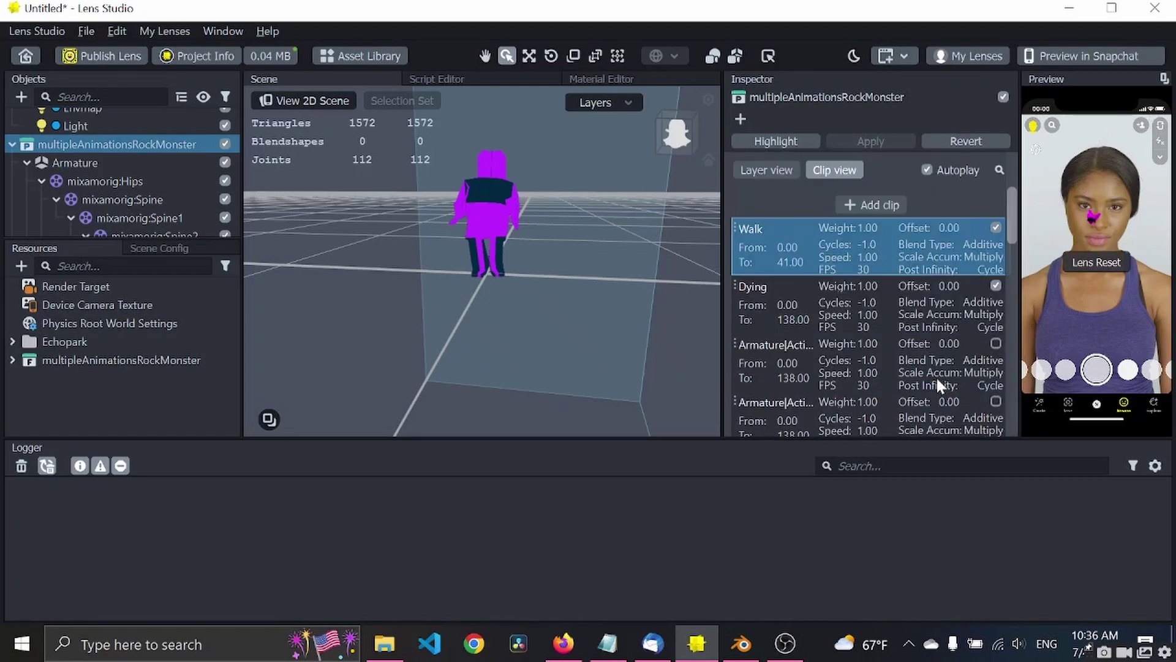
Step: Test playback by toggling the Walk and Dying clips off and back on
click(996, 228)
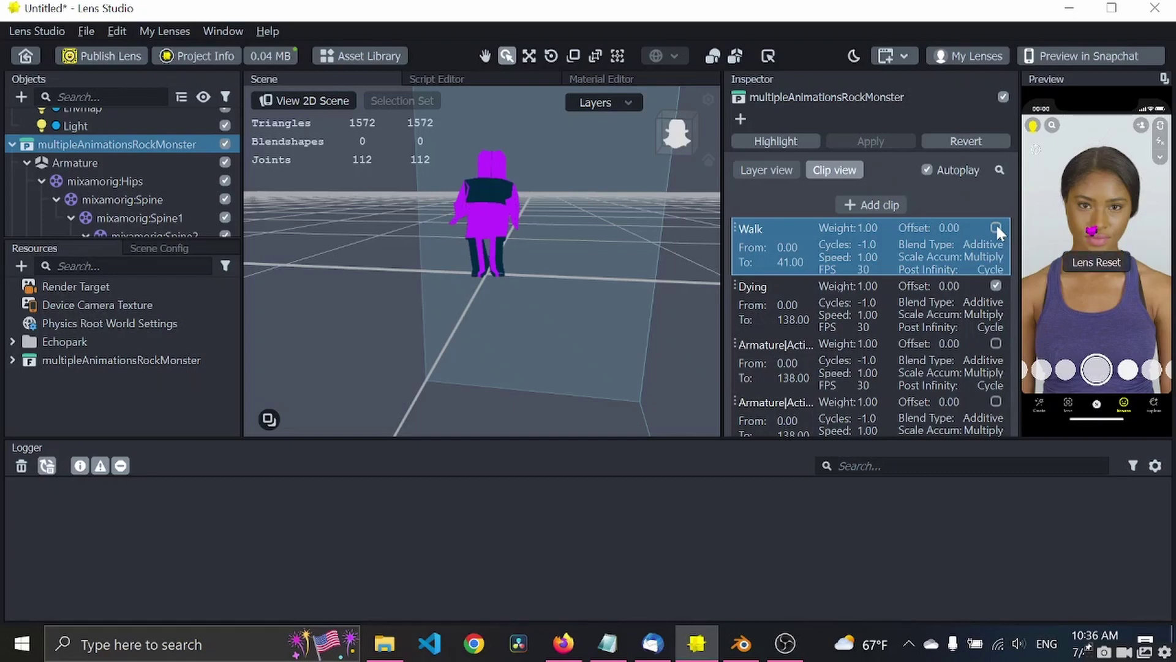
click(996, 228)
click(996, 285)
click(997, 286)
scroll(516, 230, up, 2)
scroll(515, 229, up, 3)
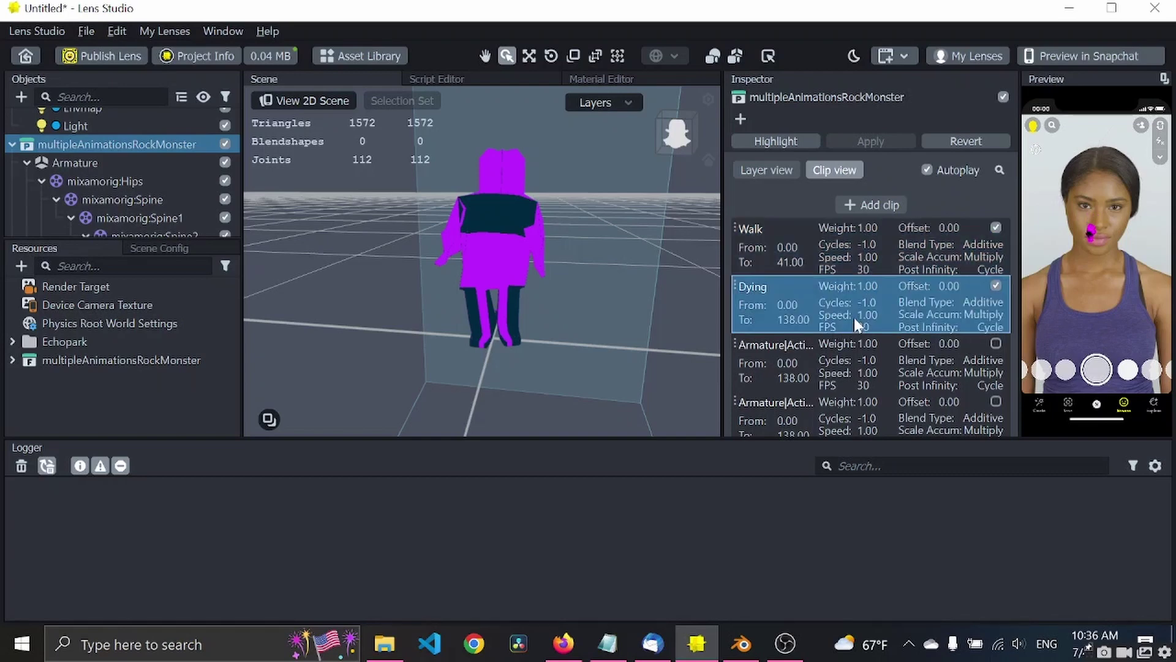
Step: Select the Walk and Dying clips and switch off Dying's playback
click(868, 268)
click(905, 316)
click(995, 287)
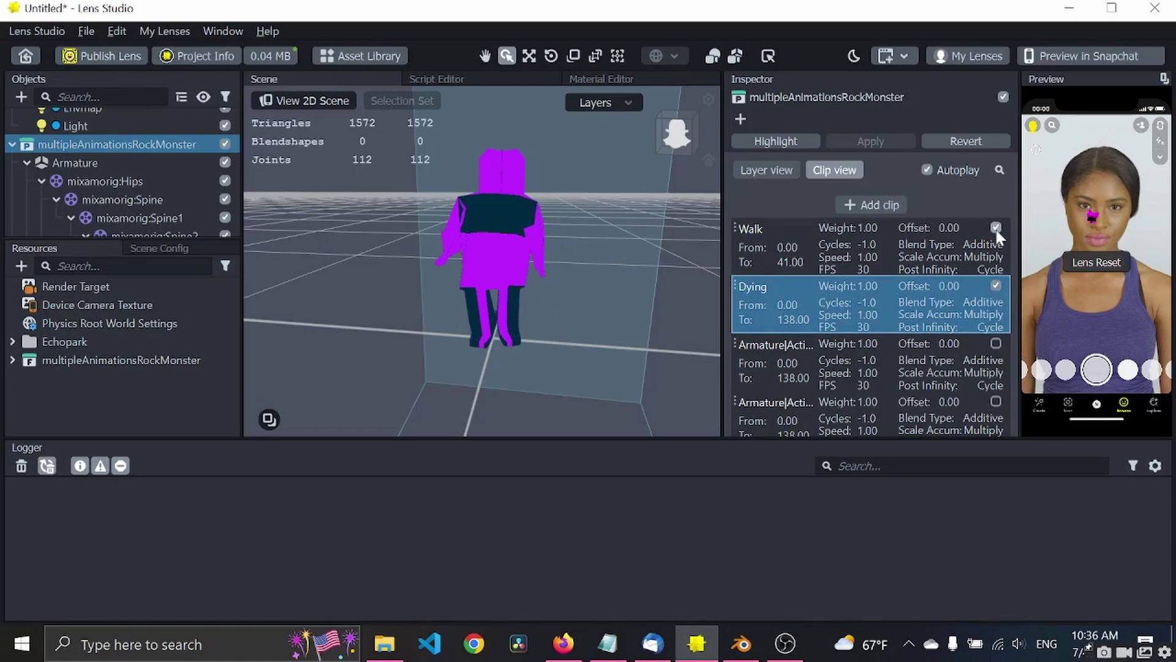
Step: Check the character's Cube and Armature, then select the multipleAnimationsRockMonster root object
mouse_move(1159, 132)
scroll(127, 116, up, 3)
alt+drag(505, 259, 501, 208)
scroll(506, 222, down, 2)
click(487, 288)
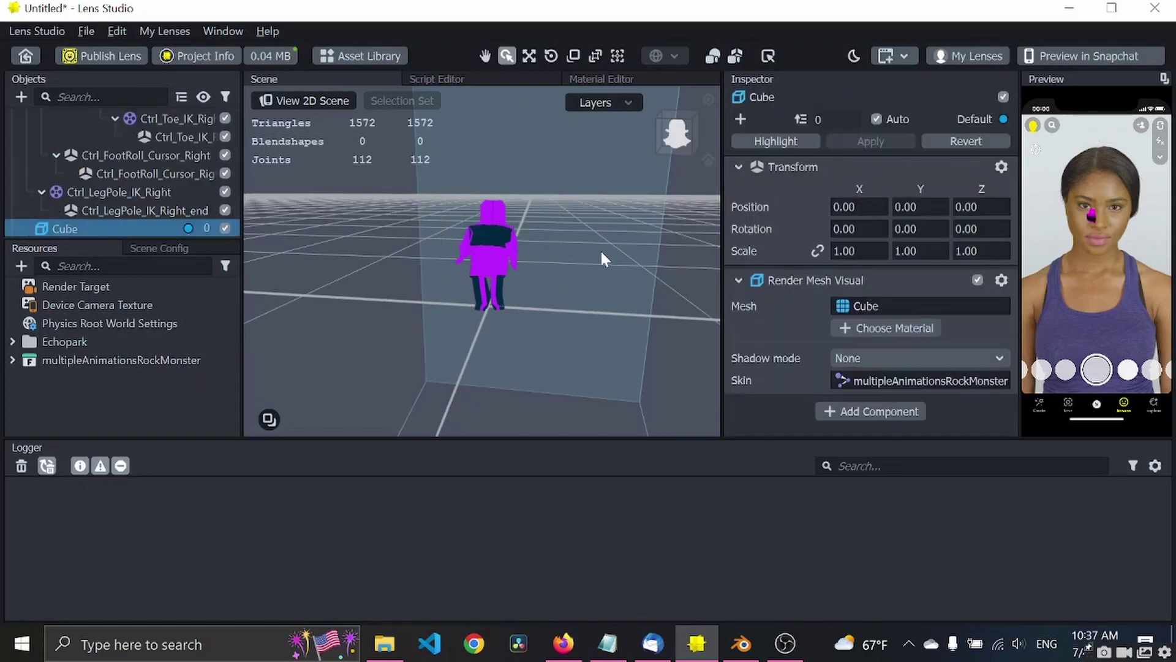
scroll(126, 218, up, 3)
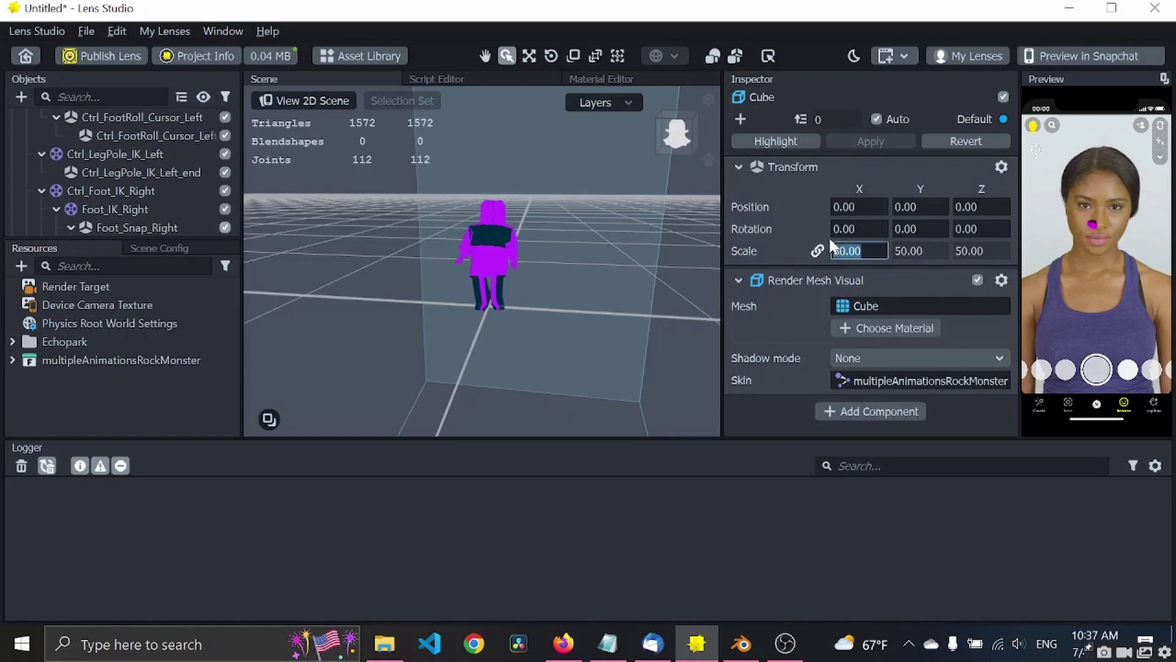
scroll(163, 173, up, 10)
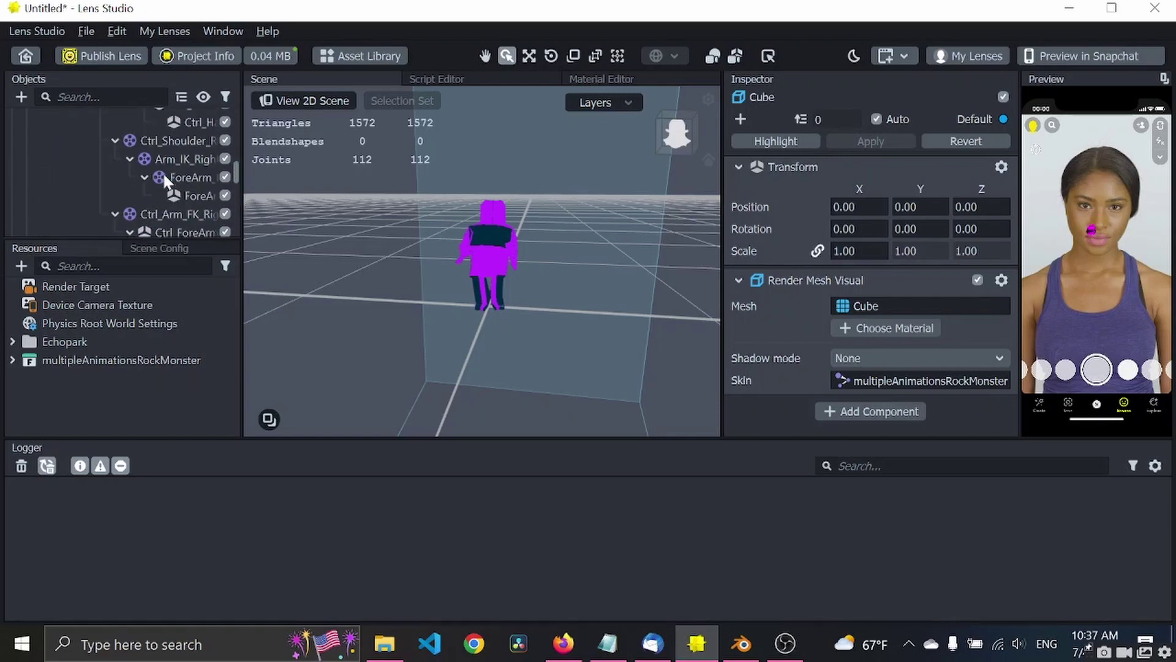
scroll(163, 173, up, 5)
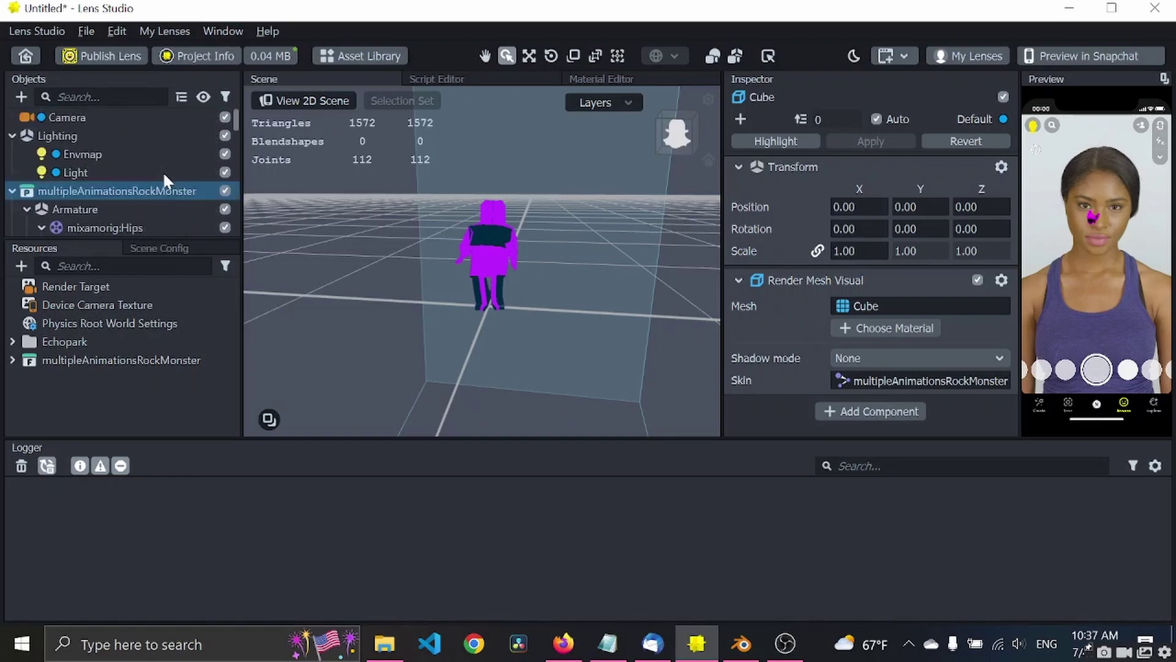
click(121, 209)
click(138, 191)
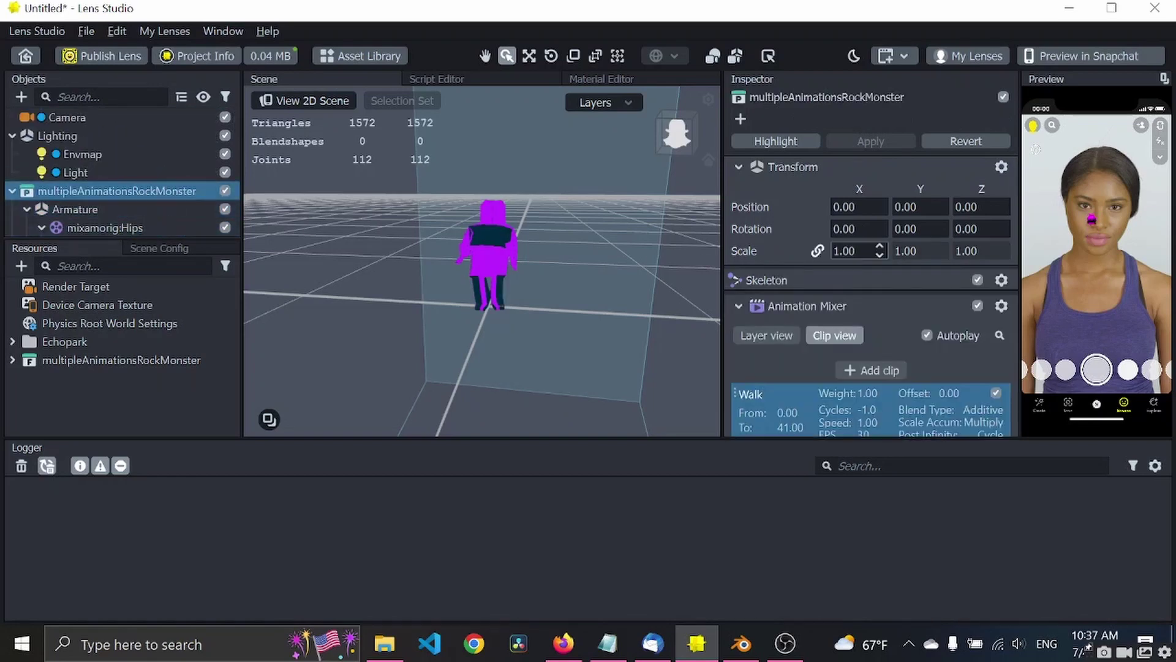
Step: Set the character's linked Transform Scale to 50 on all three axes
click(838, 243)
text(50)
key(Return)
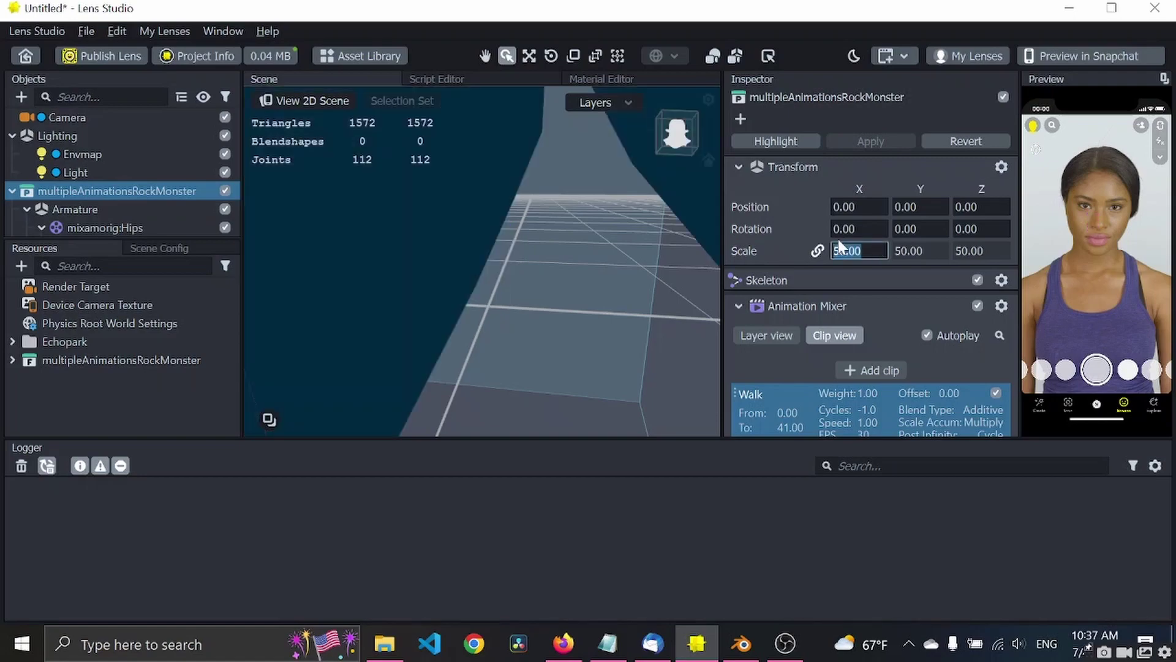
scroll(618, 277, down, 10)
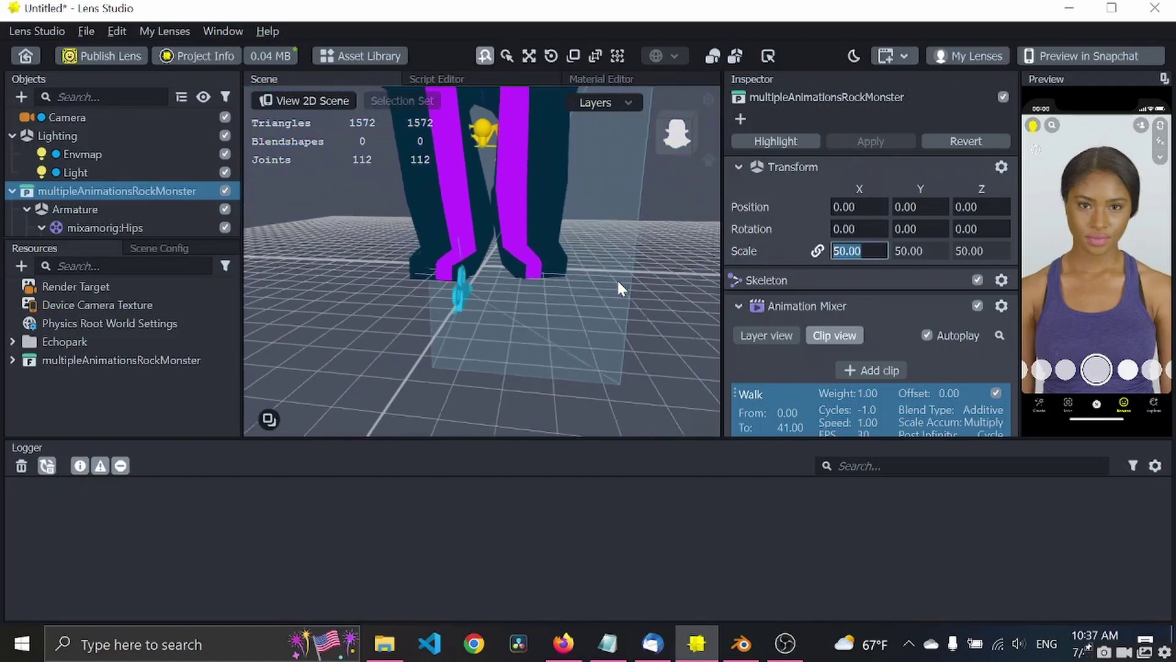
scroll(616, 278, down, 5)
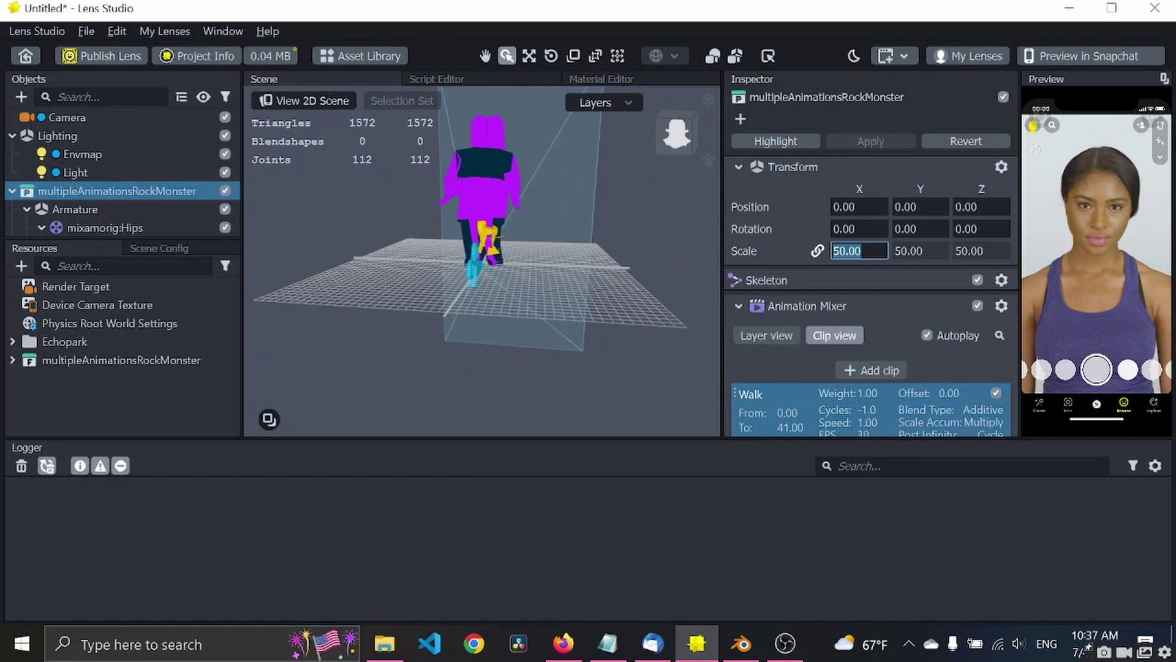
click(1158, 121)
Step: Switch the preview to an indoor room, add Device Tracking to the Camera, and view the monster closer
click(1050, 177)
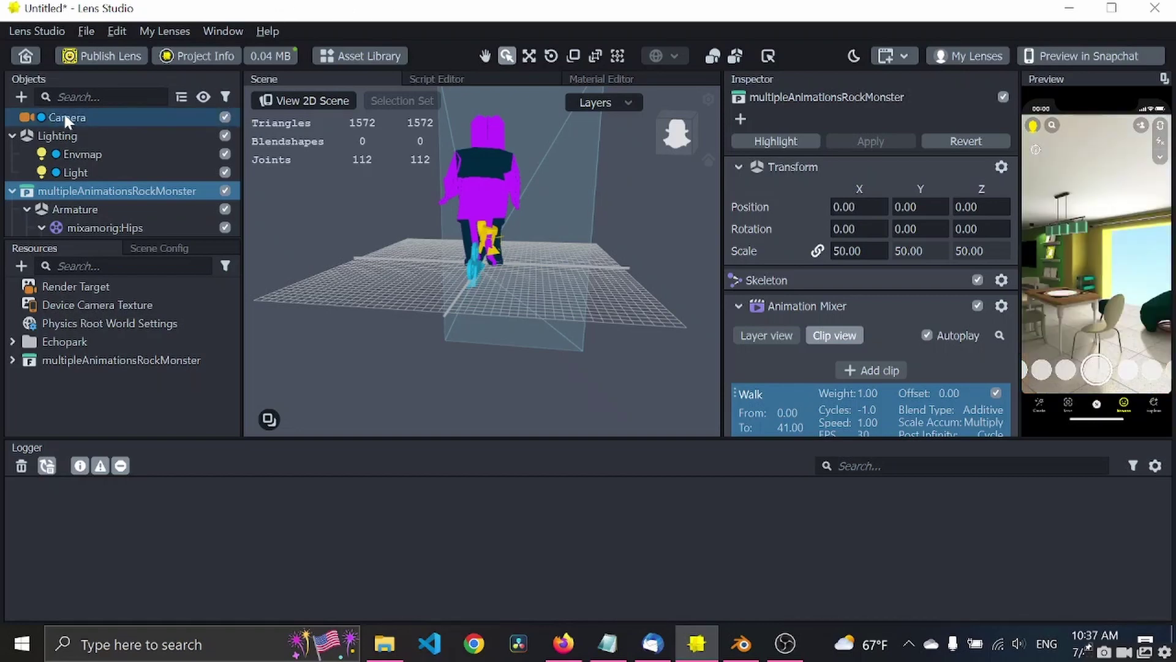
click(87, 116)
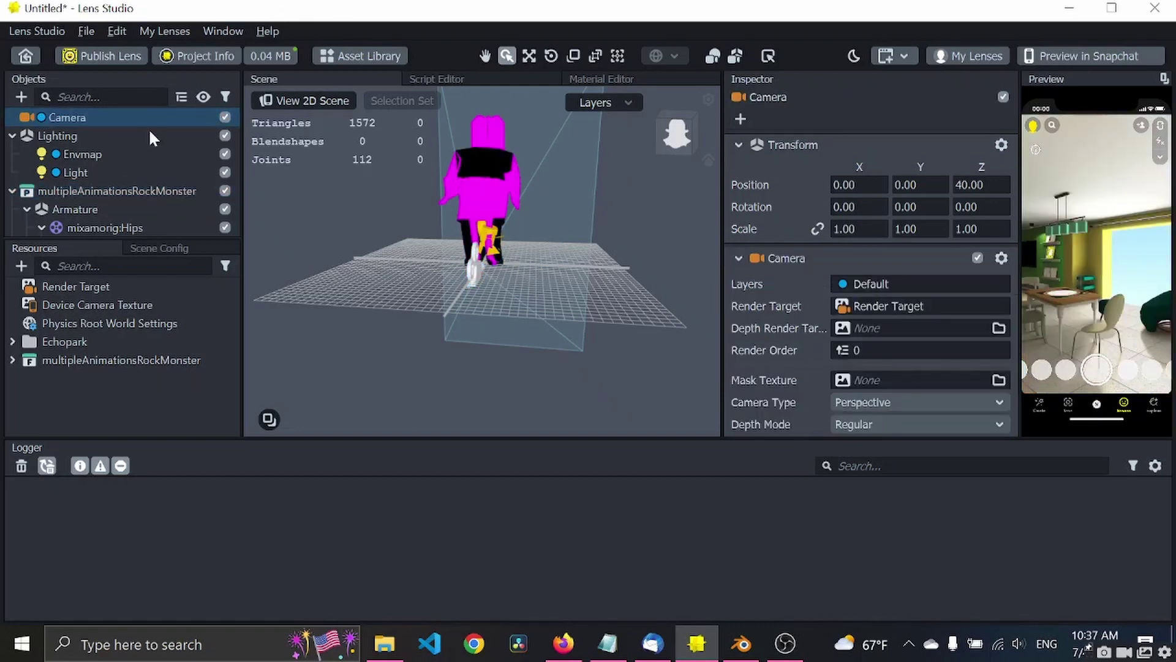
click(741, 119)
text(device)
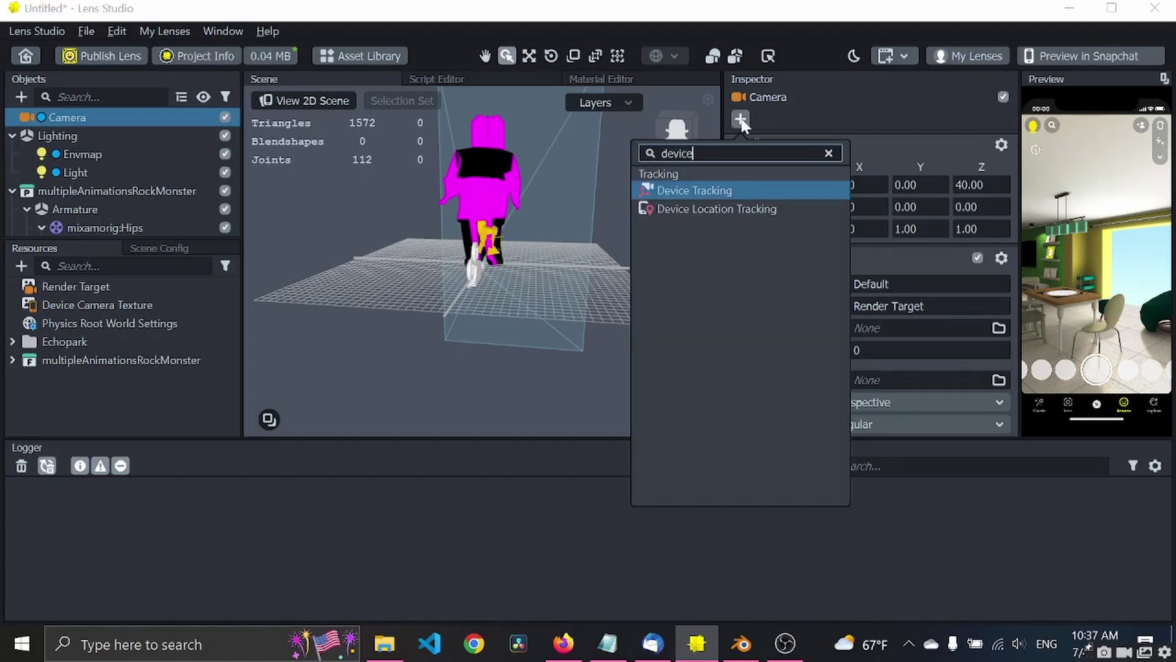
key(Return)
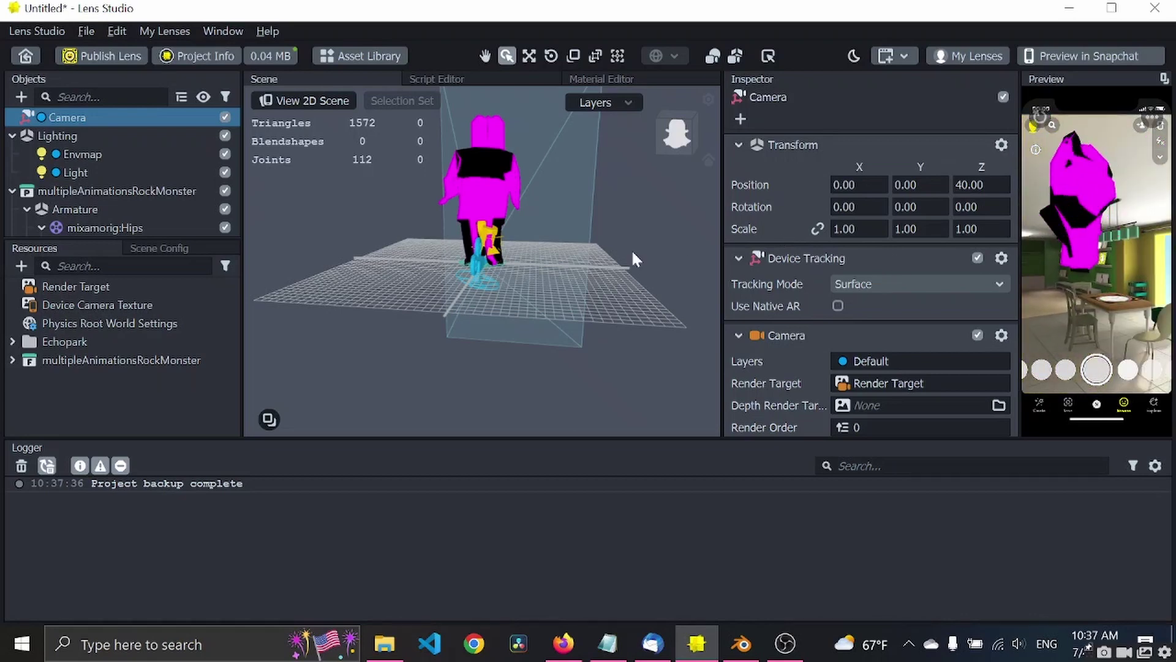
alt+drag(593, 258, 536, 235)
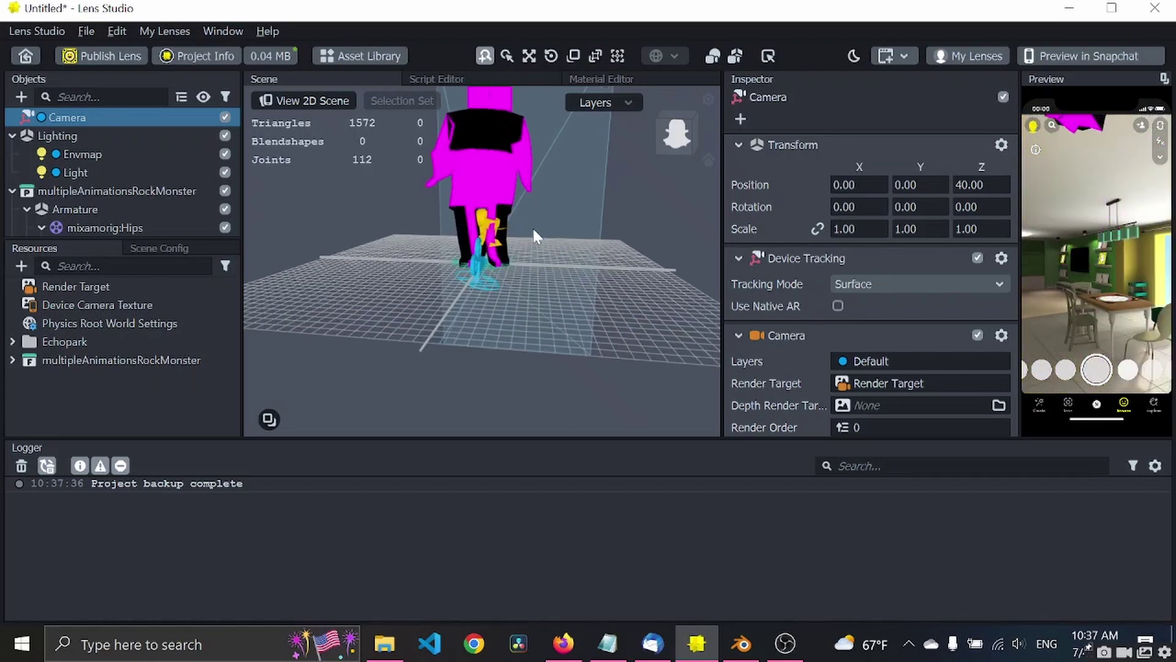
Step: Lower the monster to Y -105.5493 and switch off its Dying clip
click(107, 191)
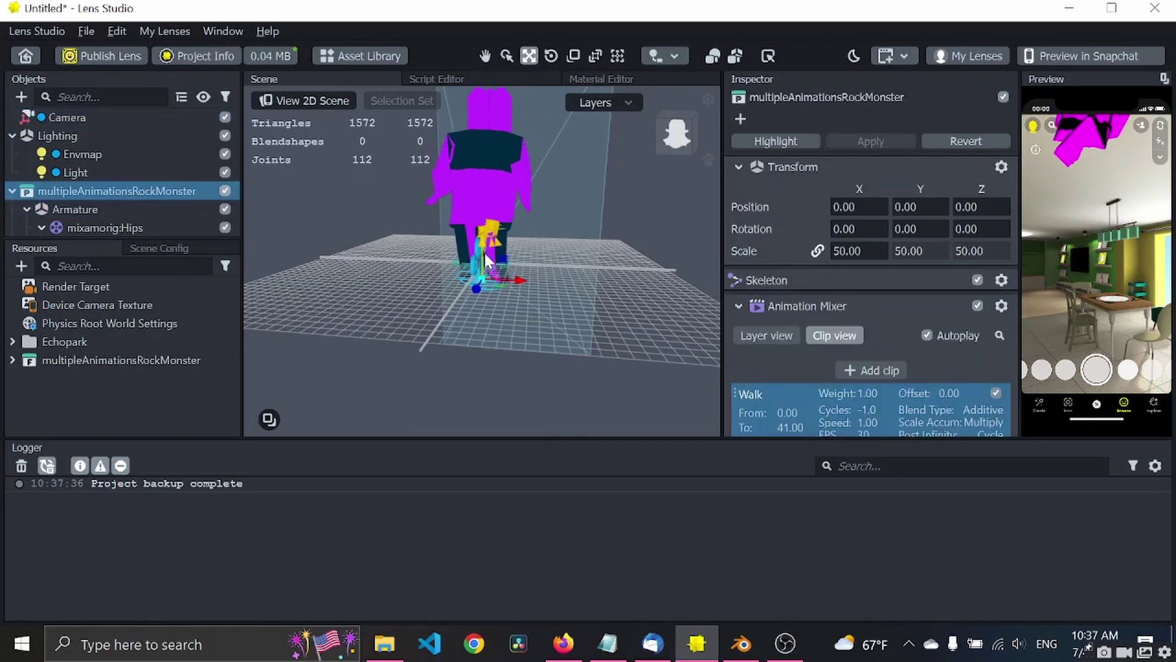
drag(484, 240, 483, 301)
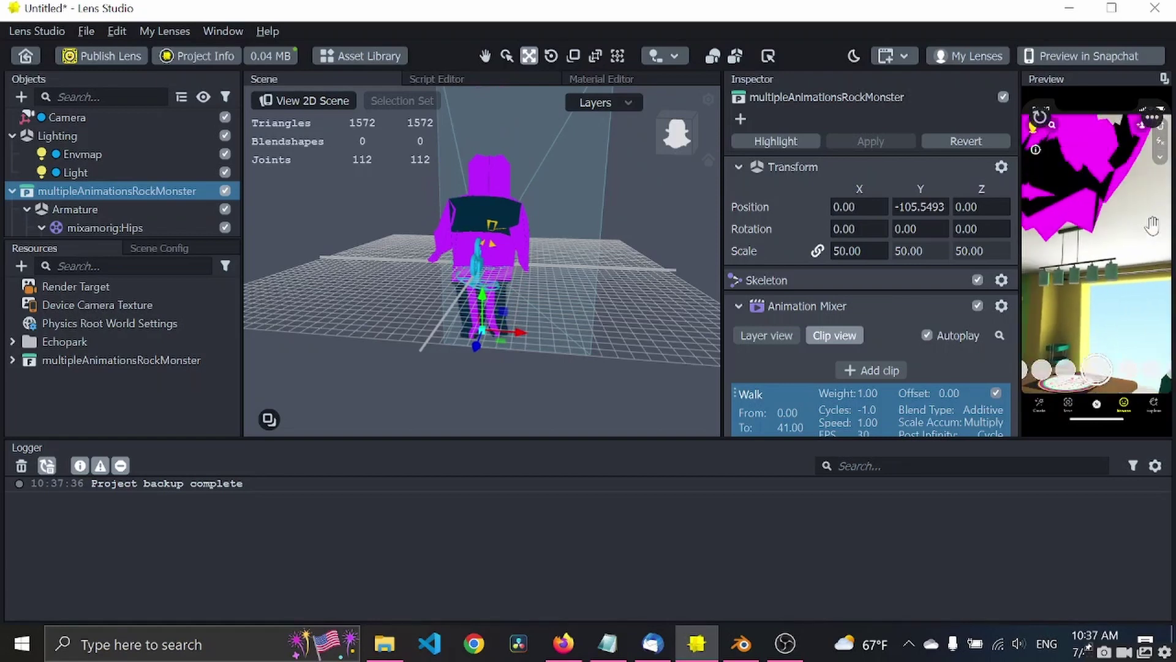
scroll(920, 385, down, 3)
click(996, 286)
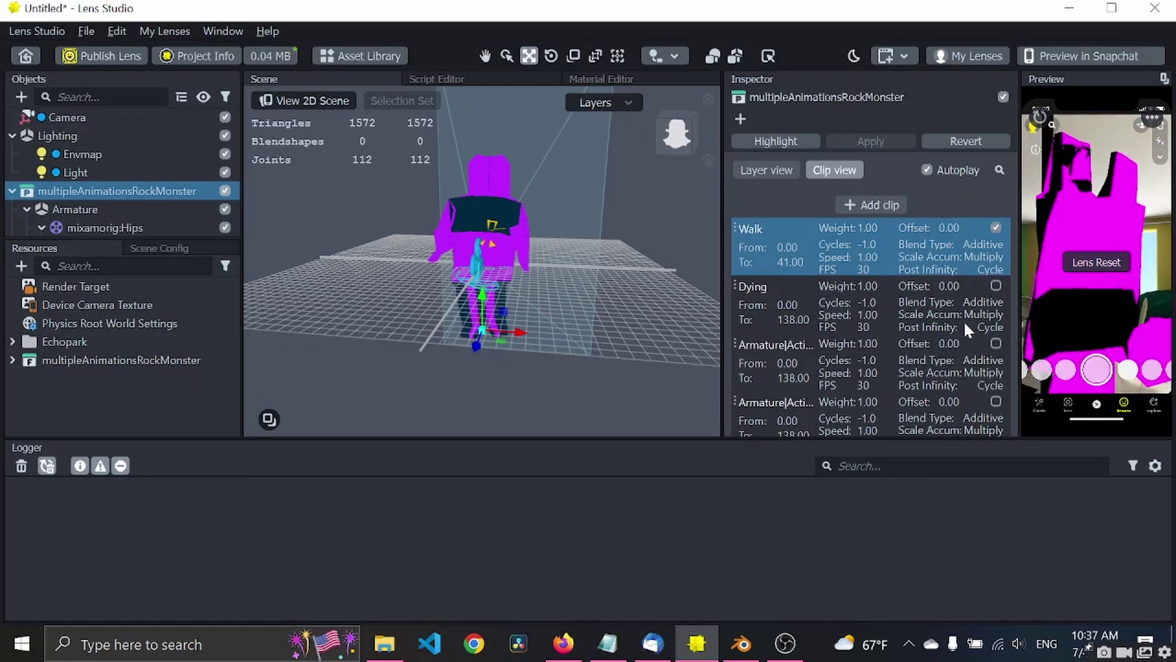
Step: Briefly preview Dying instead of Walk, then leave only Walk enabled and collapse the hierarchy
scroll(953, 328, down, 5)
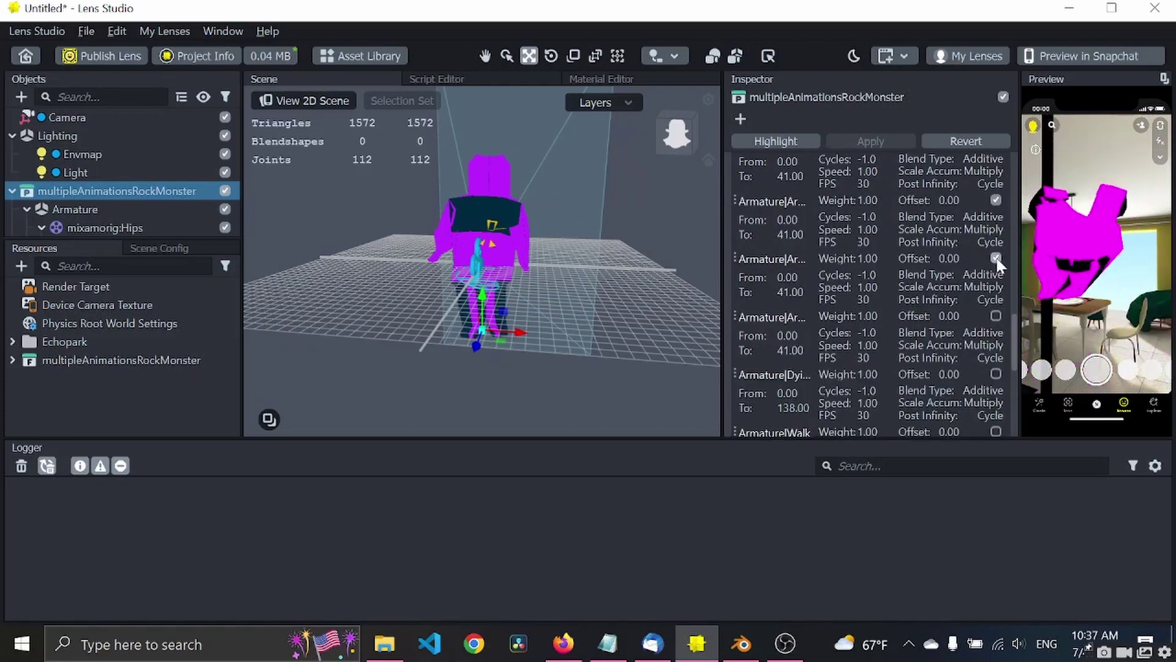
scroll(929, 285, up, 5)
scroll(930, 287, up, 2)
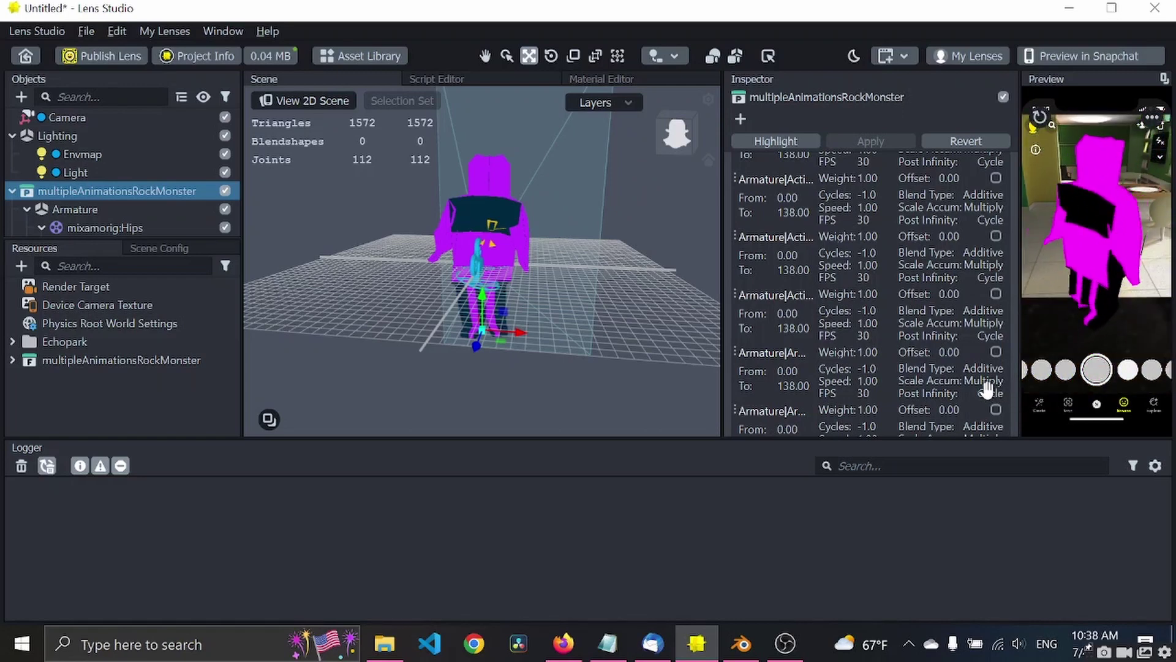
scroll(894, 251, up, 5)
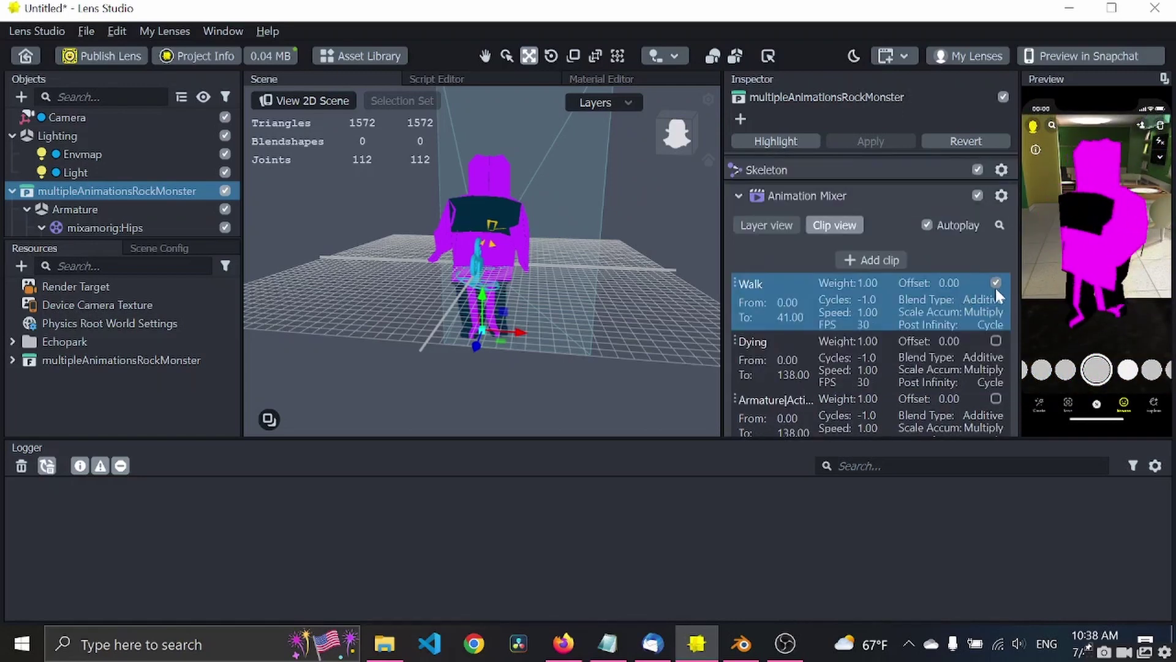
click(994, 282)
click(993, 282)
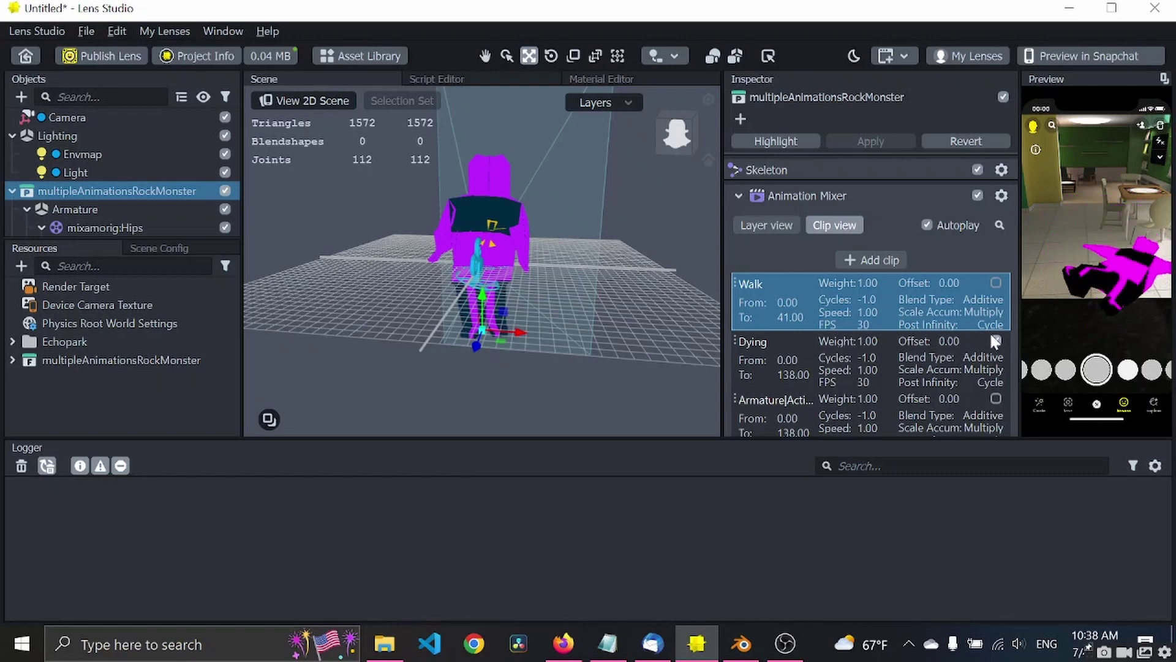
click(994, 282)
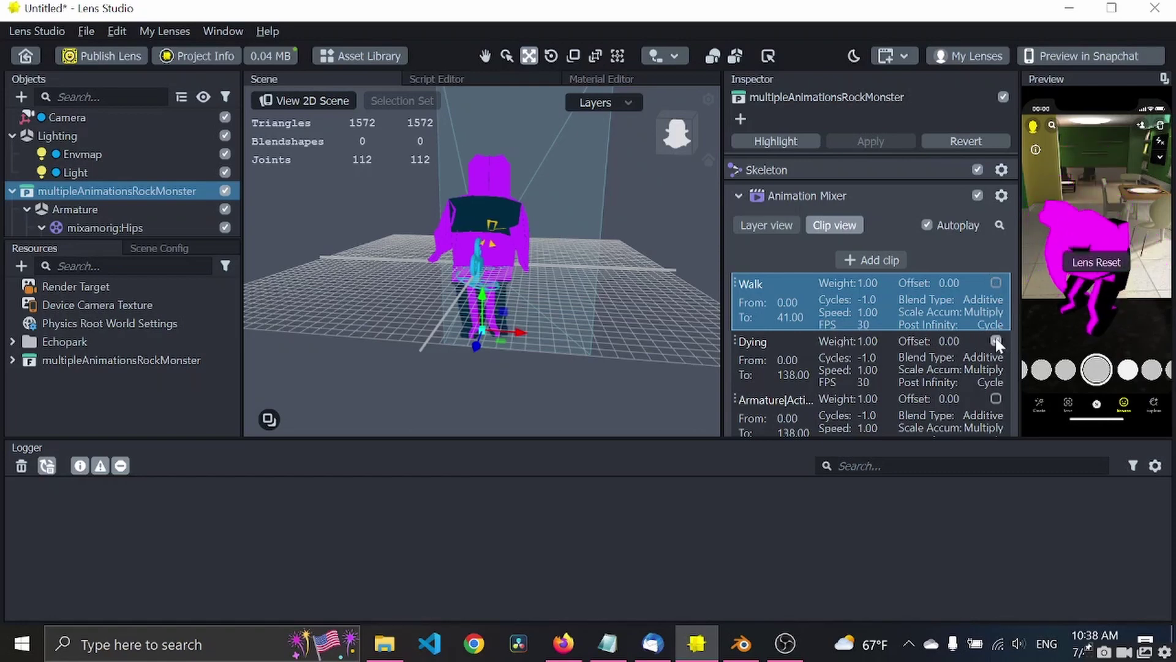
click(995, 282)
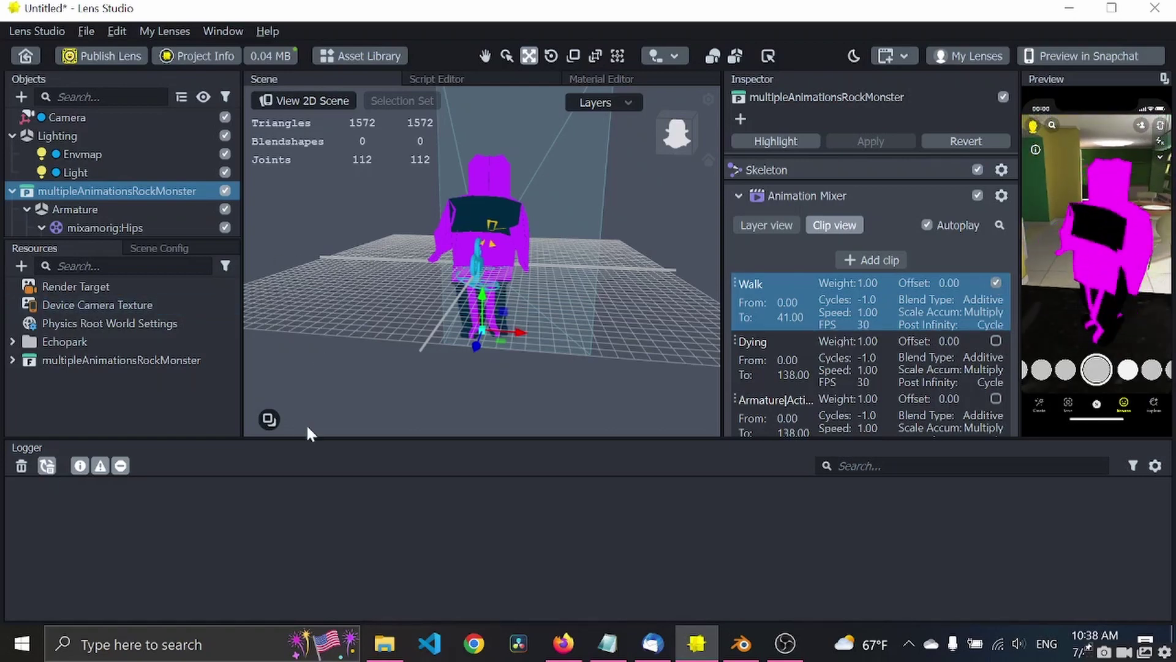
click(13, 190)
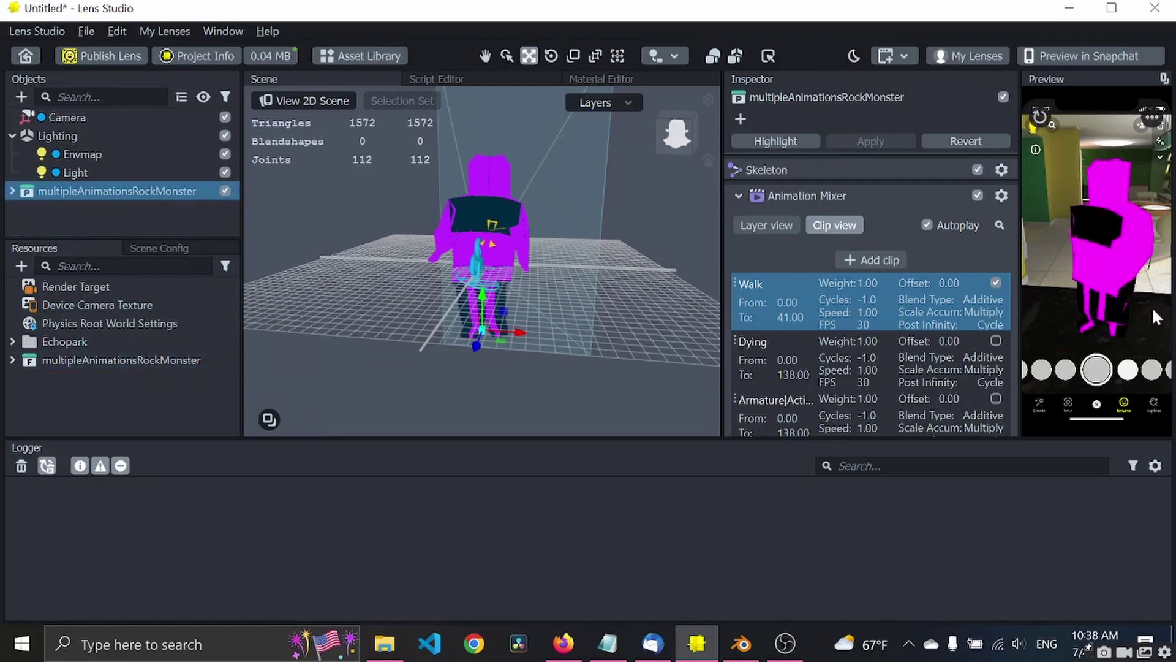
Step: Create a new Simple PBR material in Resources
click(21, 265)
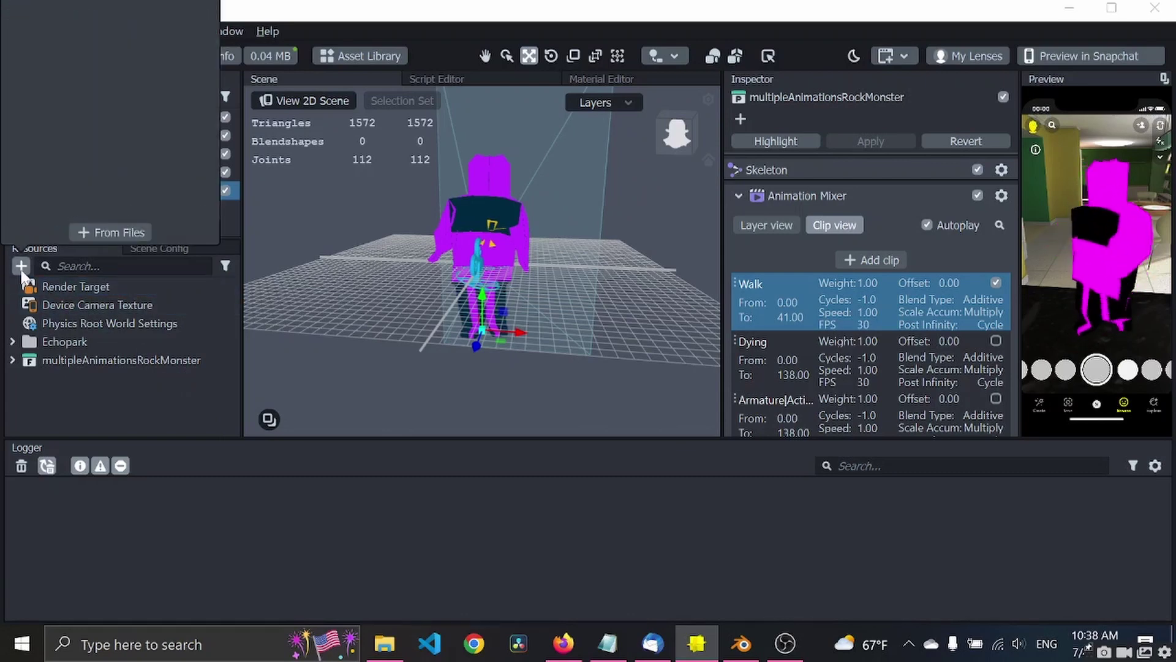
key(Escape)
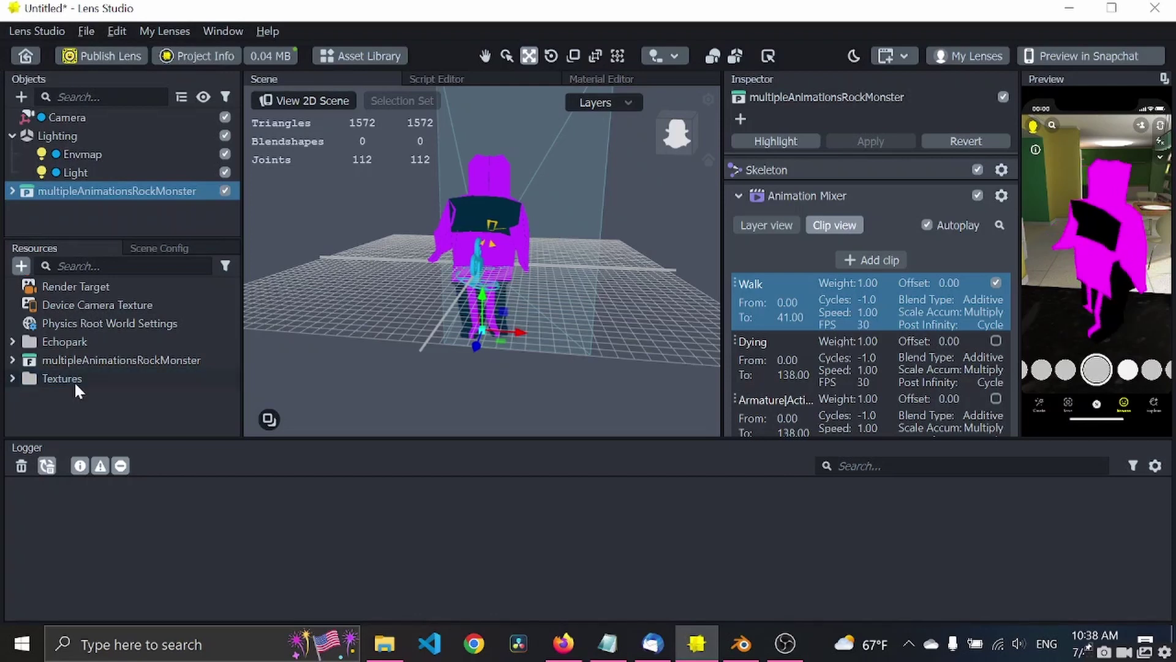
click(90, 398)
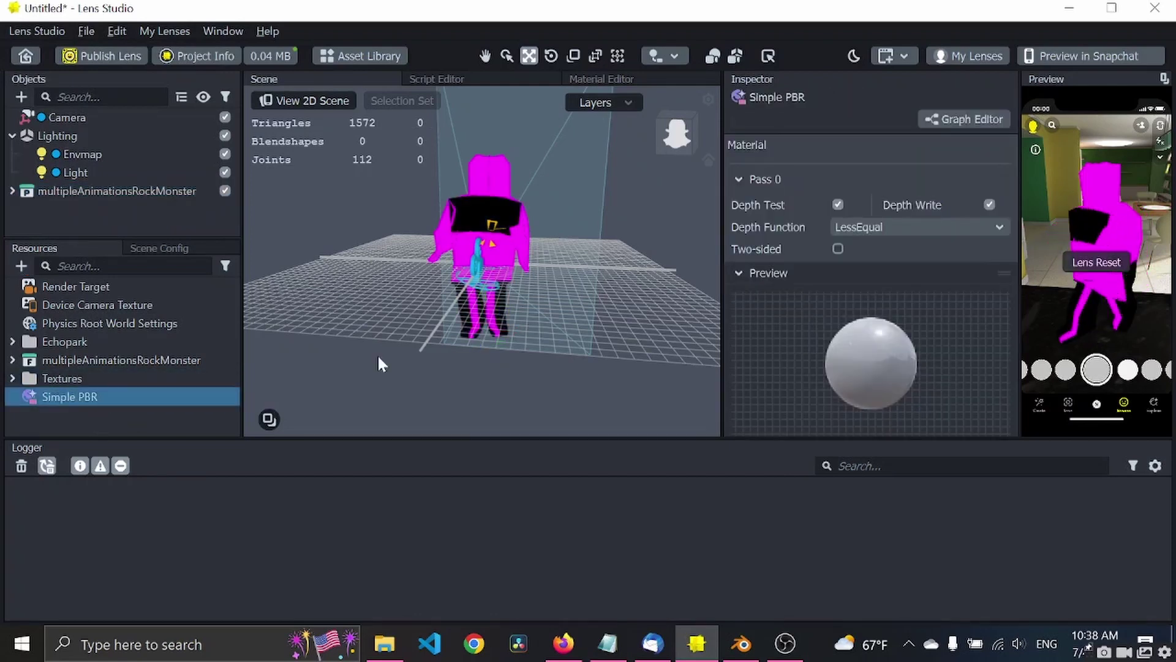
Step: Assign the Simple PBR material to the monster's Cube mesh
click(12, 190)
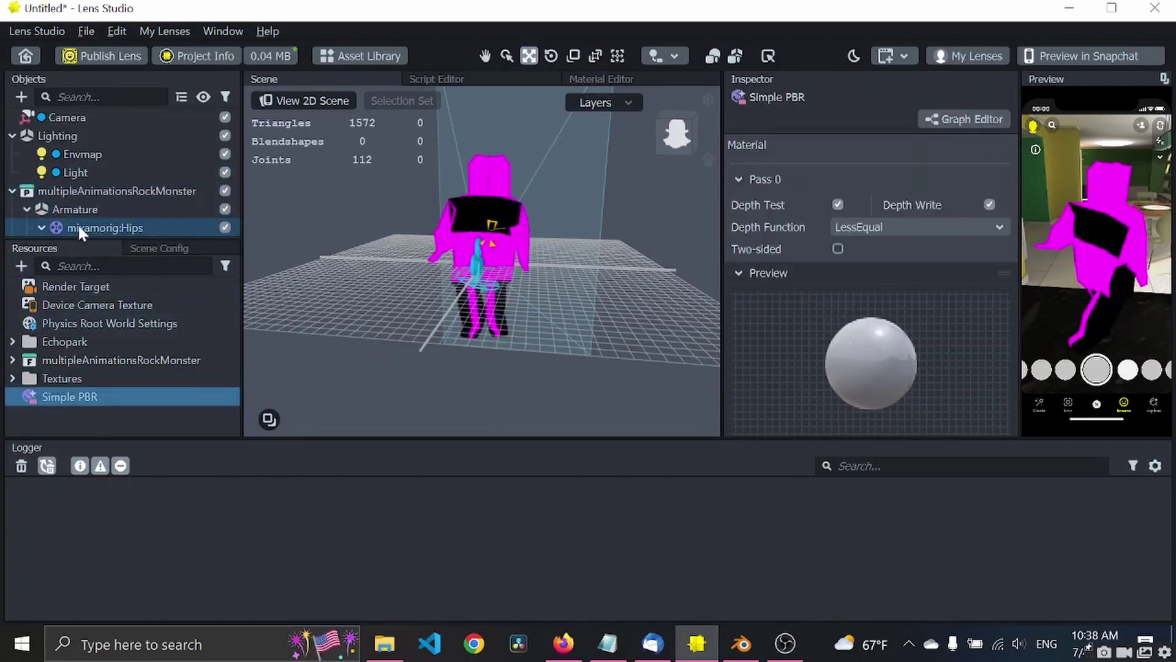
scroll(123, 206, down, 5)
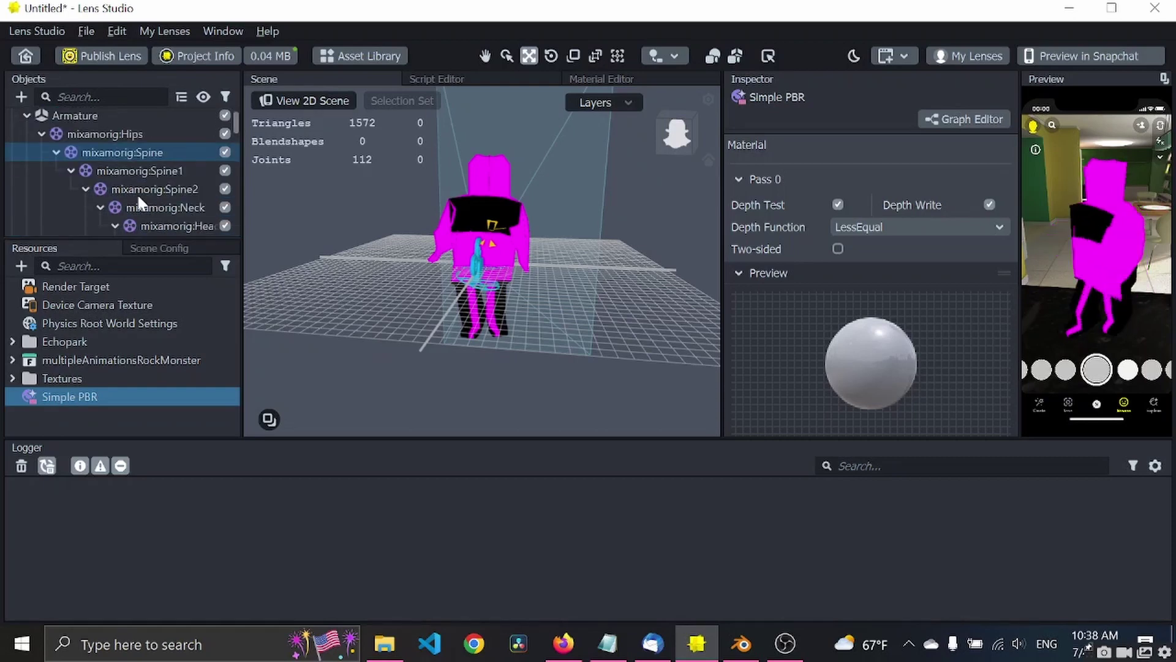
scroll(138, 202, down, 5)
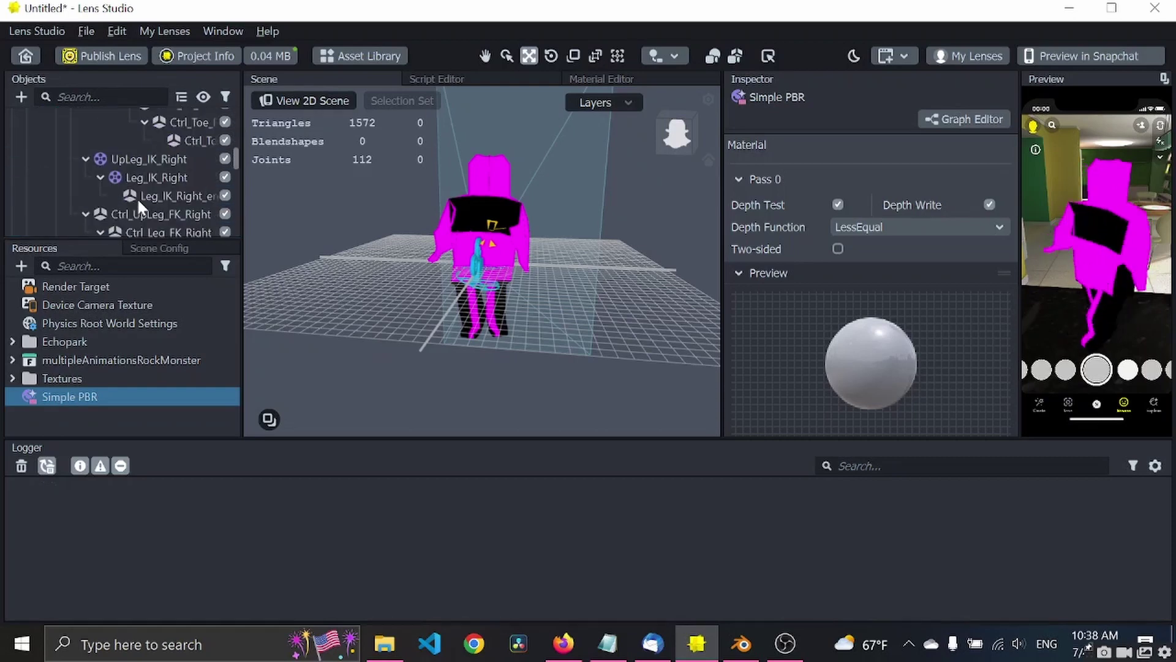
scroll(137, 198, up, 10)
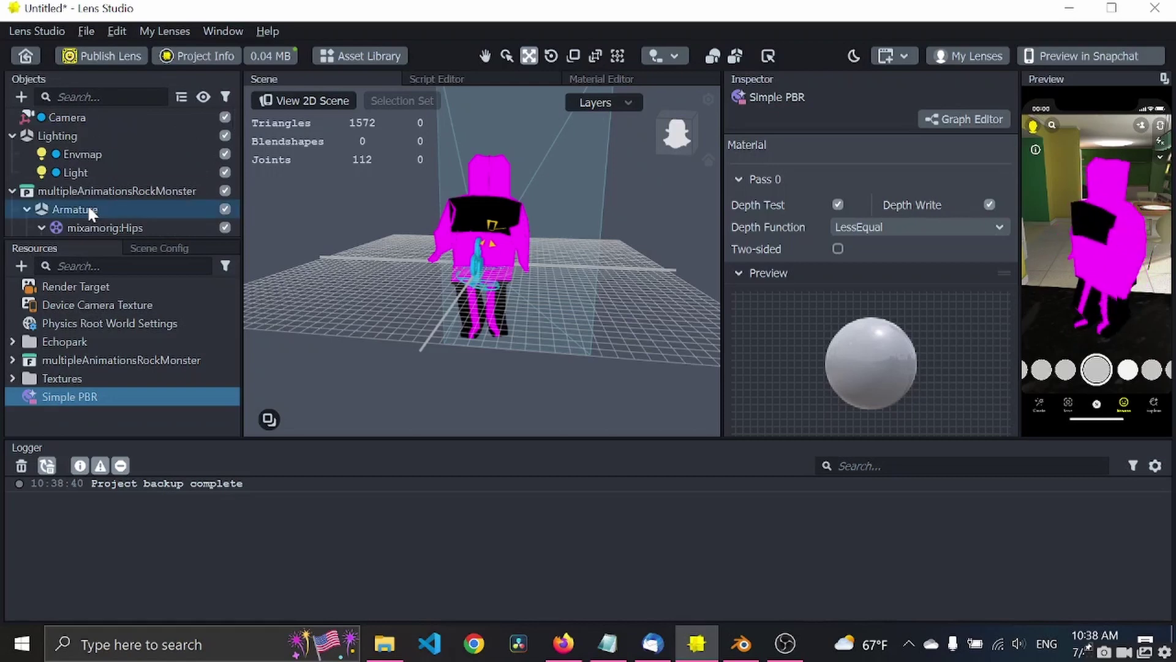
click(87, 207)
click(95, 221)
click(113, 189)
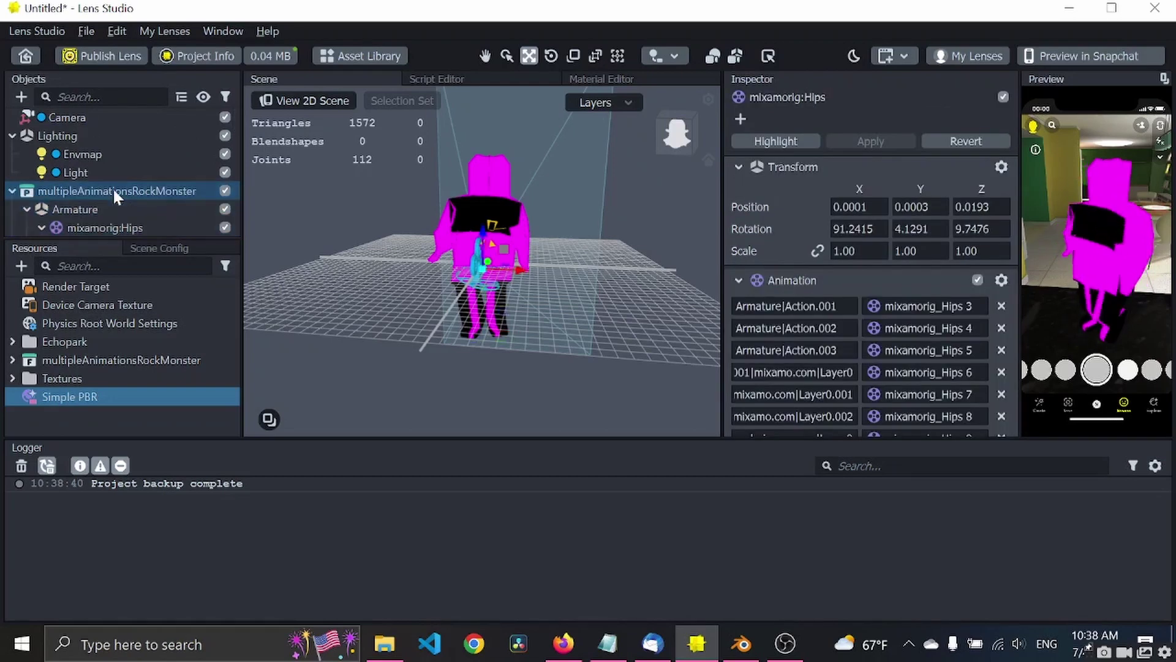
scroll(118, 201, down, 8)
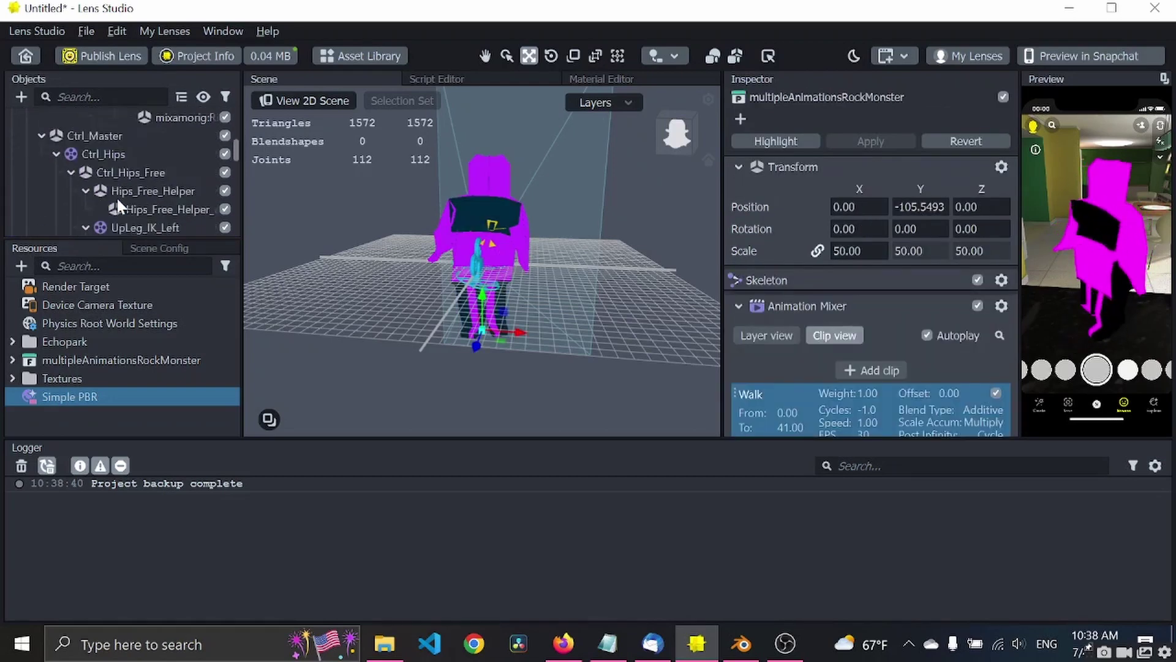
scroll(117, 200, down, 10)
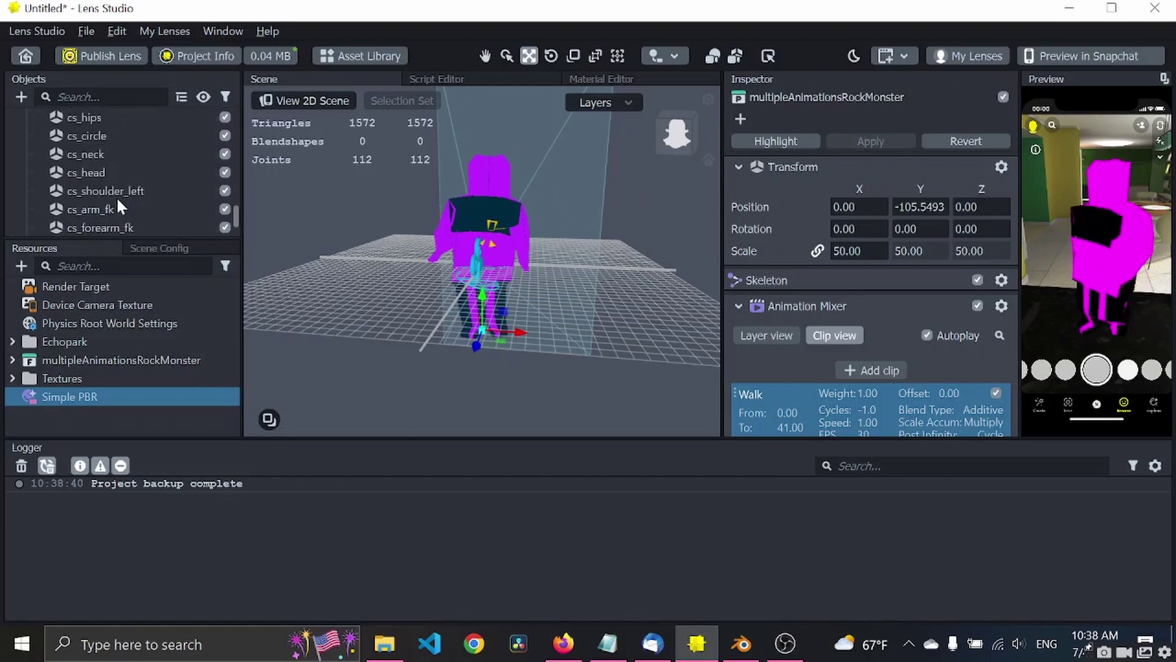
click(119, 165)
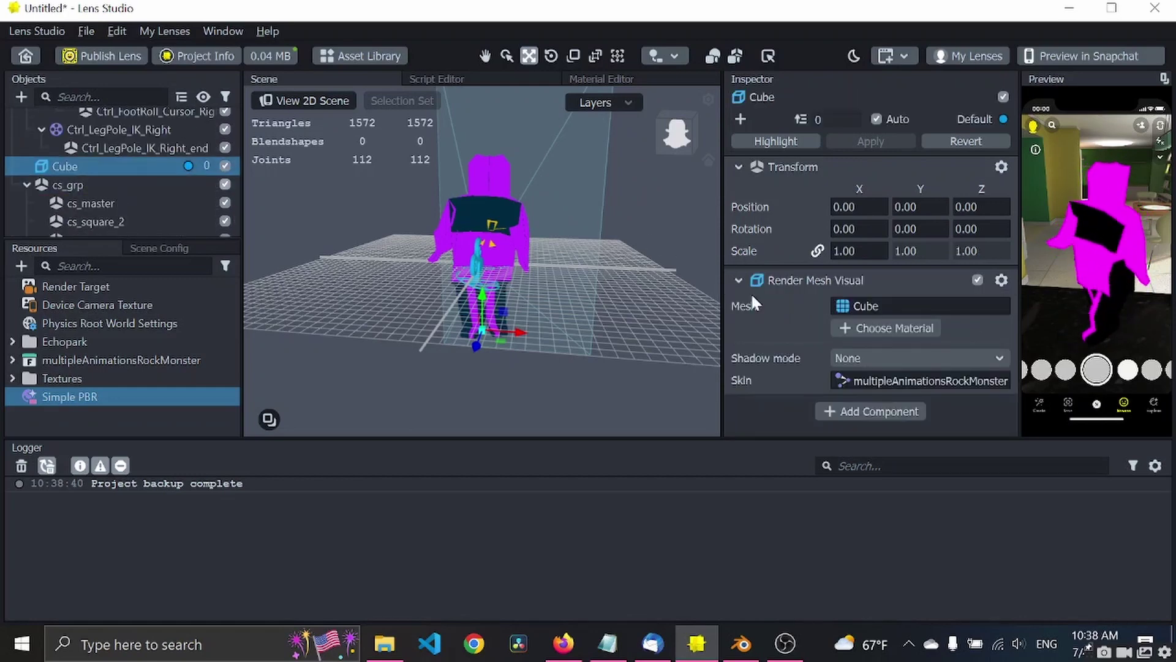
click(880, 329)
click(479, 145)
click(660, 496)
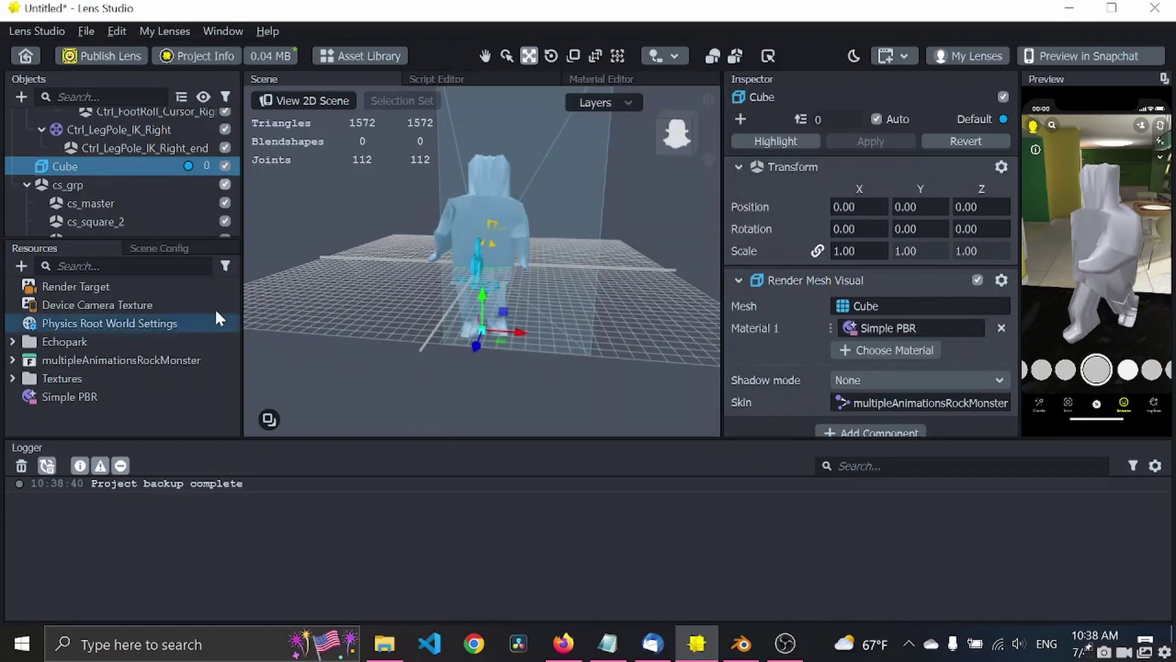
Step: Show the Simple PBR material's settings in the Inspector
click(160, 395)
scroll(829, 217, down, 5)
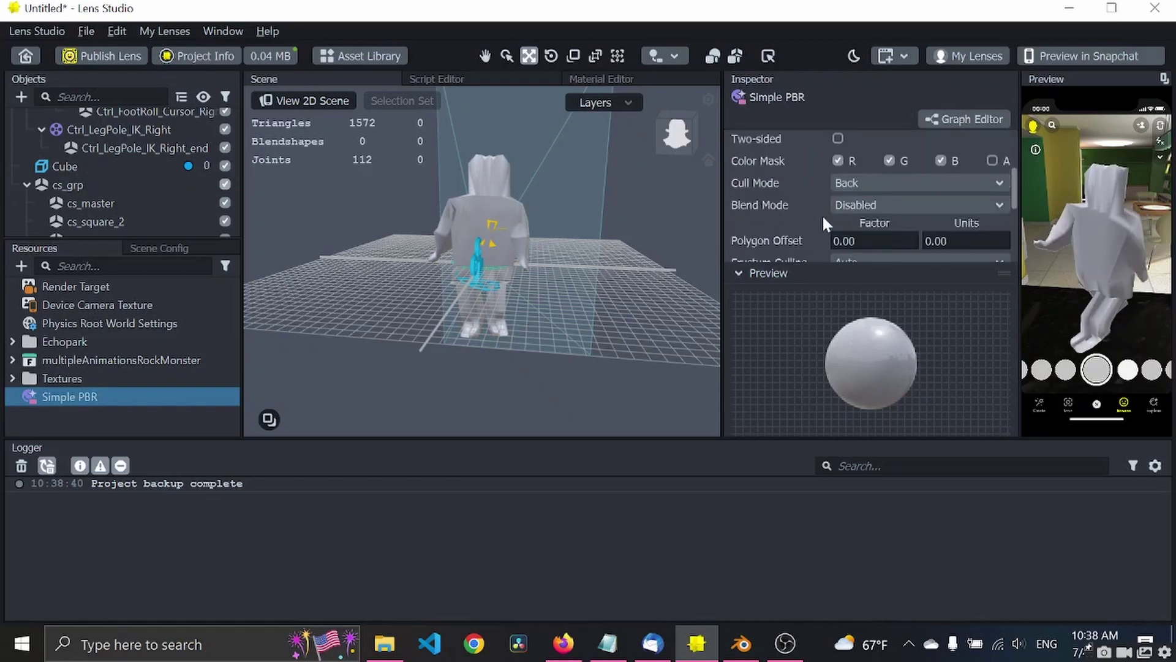
scroll(785, 212, up, 5)
scroll(784, 216, down, 7)
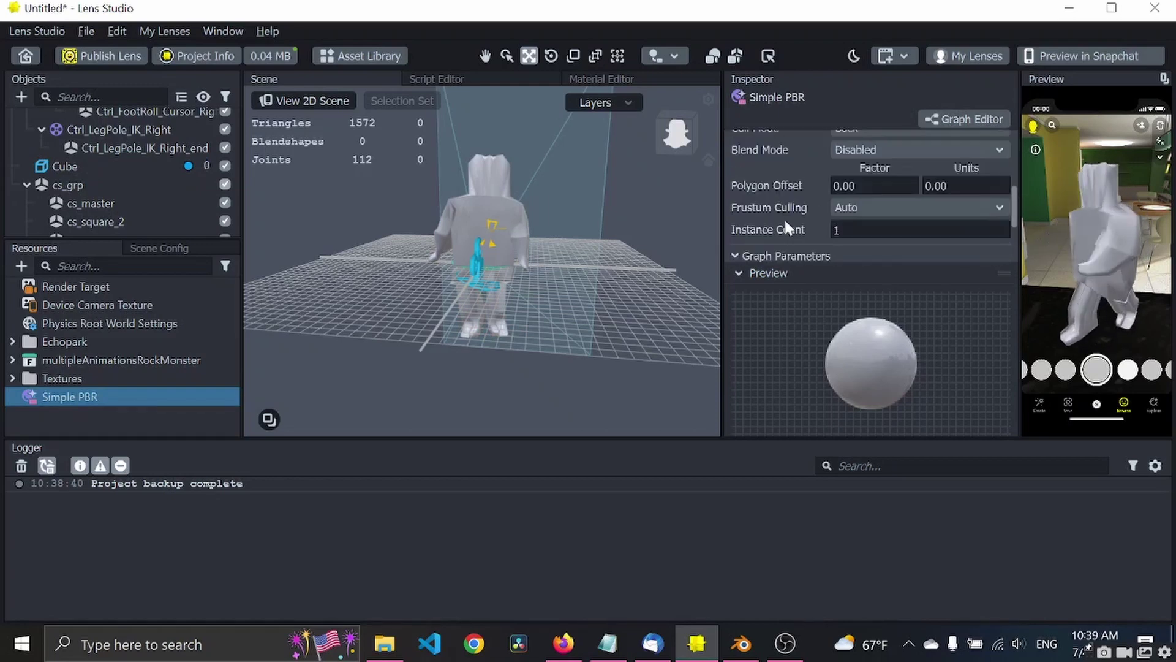
Step: Set the Simple PBR Base Texture to the Diff image from Echopark's Textures folder
click(913, 238)
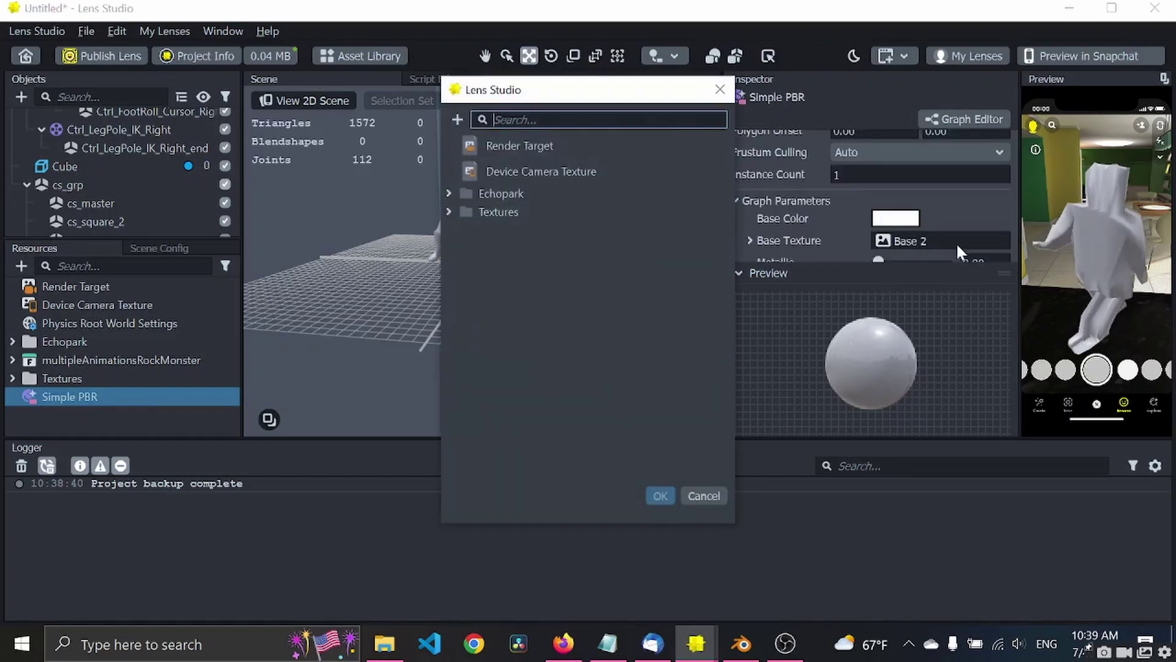
click(448, 211)
click(466, 236)
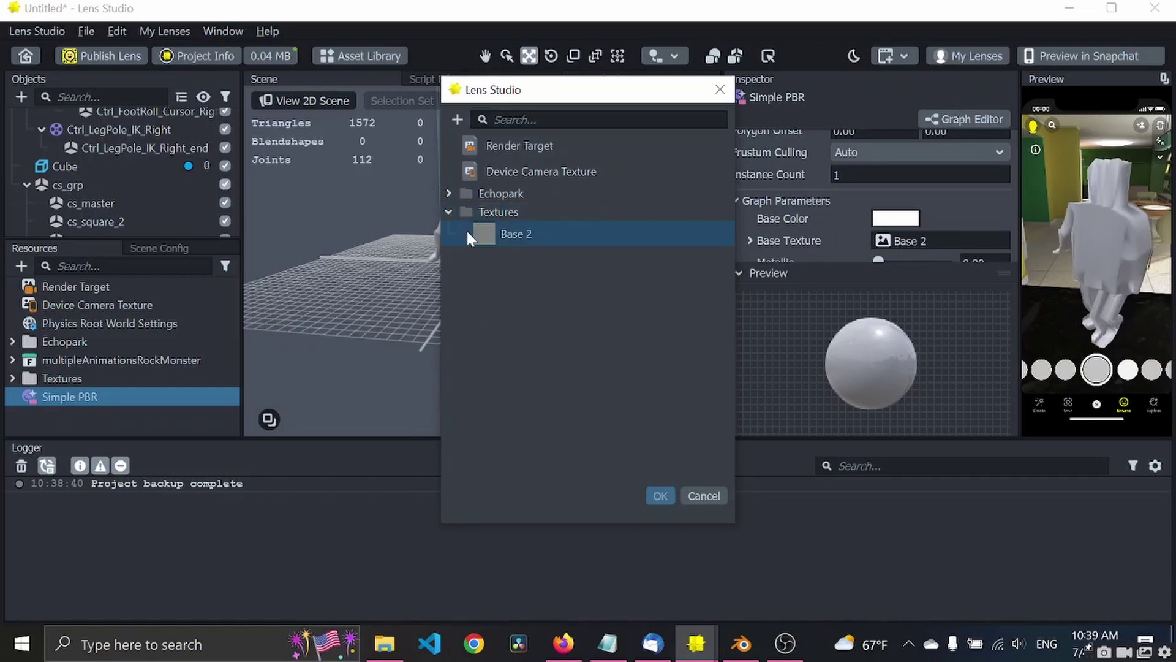
click(449, 193)
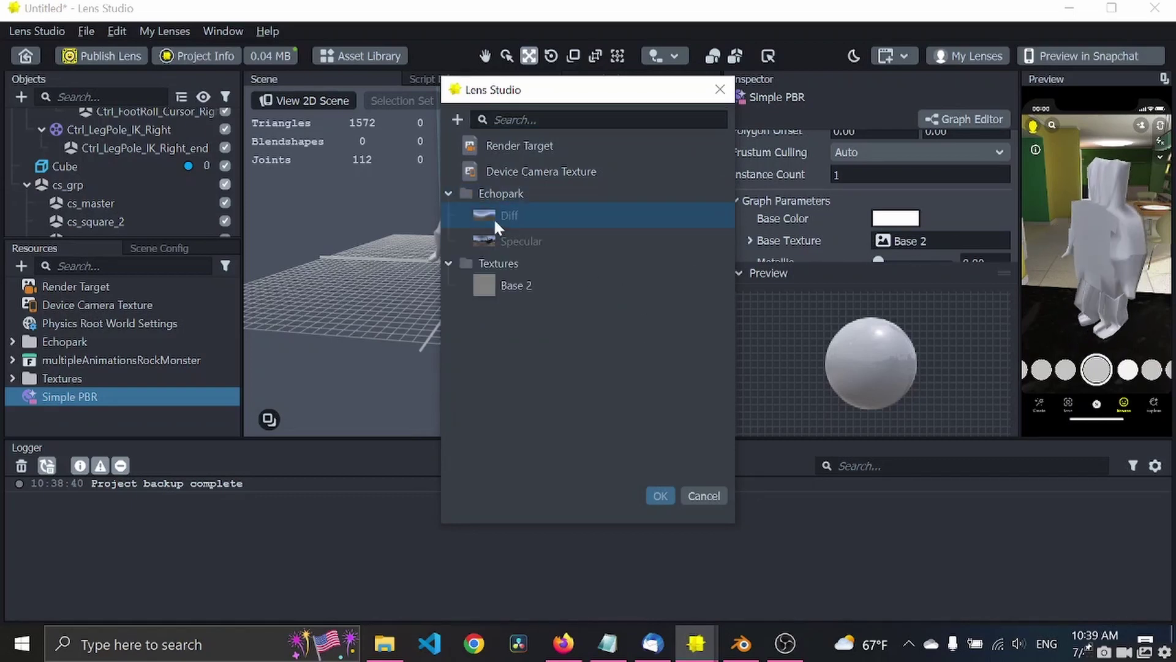
click(660, 495)
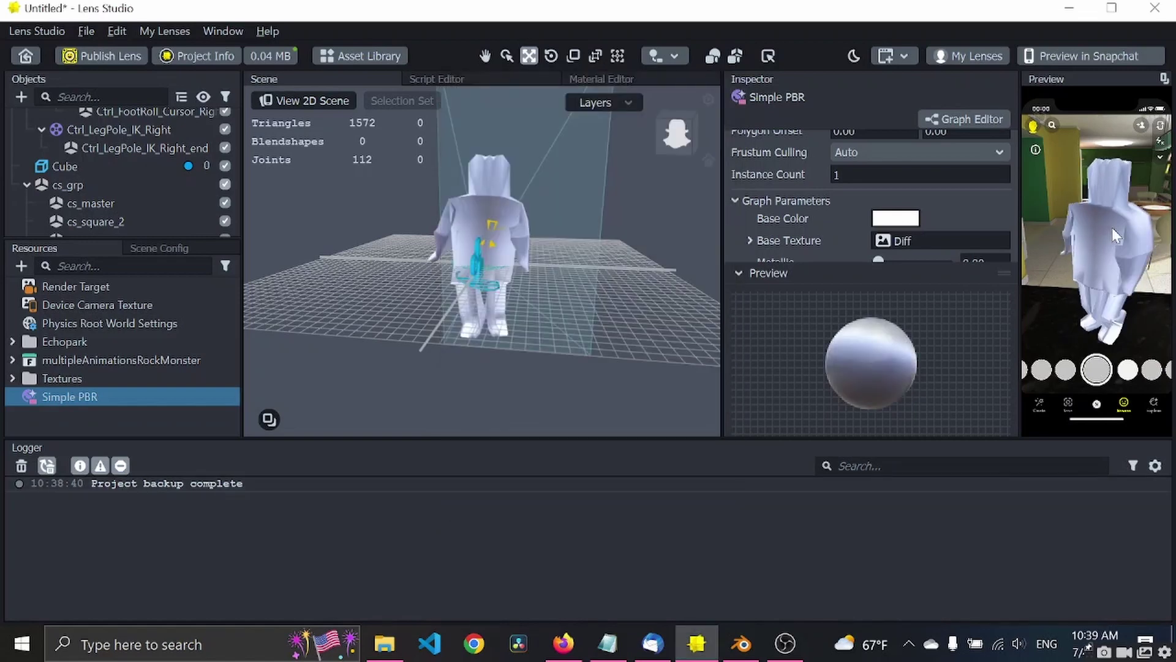